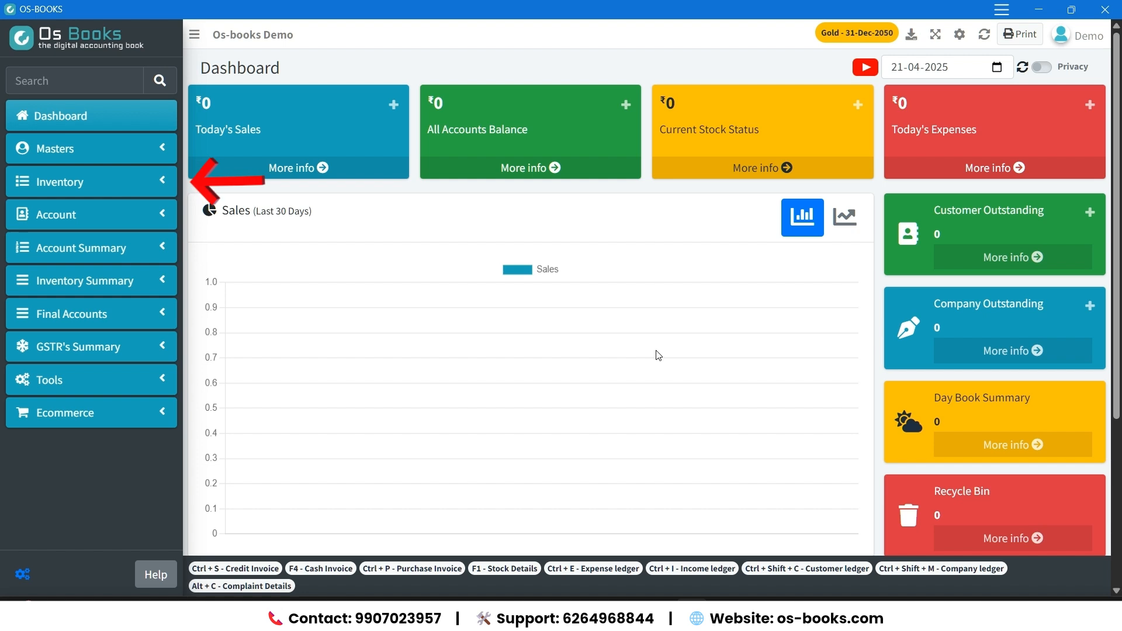
Start a new purchase invoice and open a new party record named "Xyz Company" from its company name field.
left_click(160, 182)
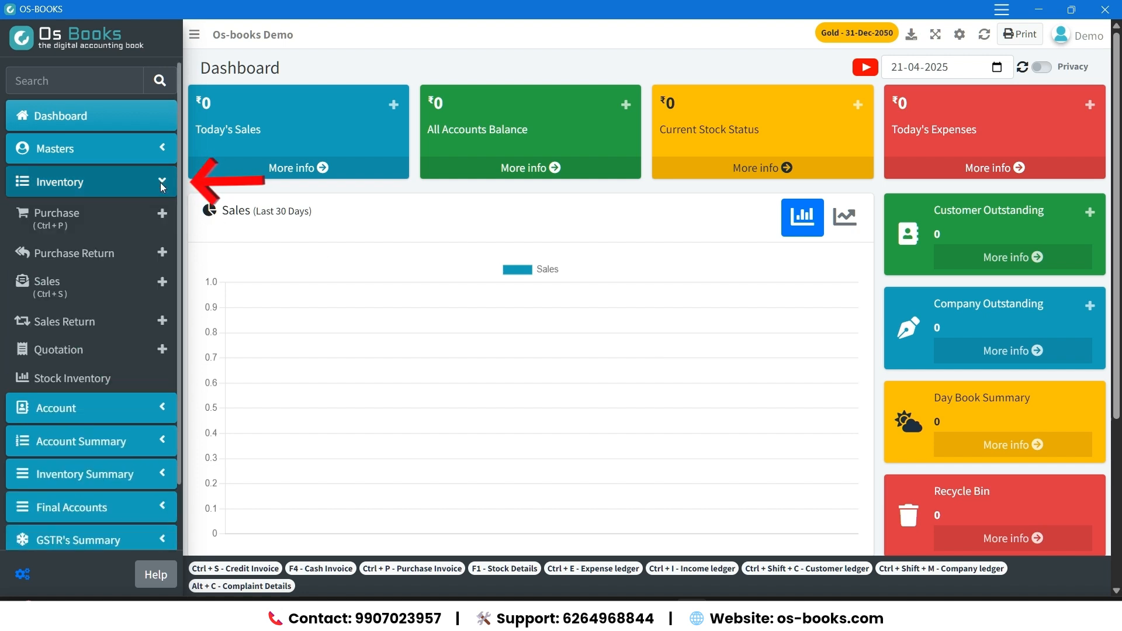
left_click(164, 214)
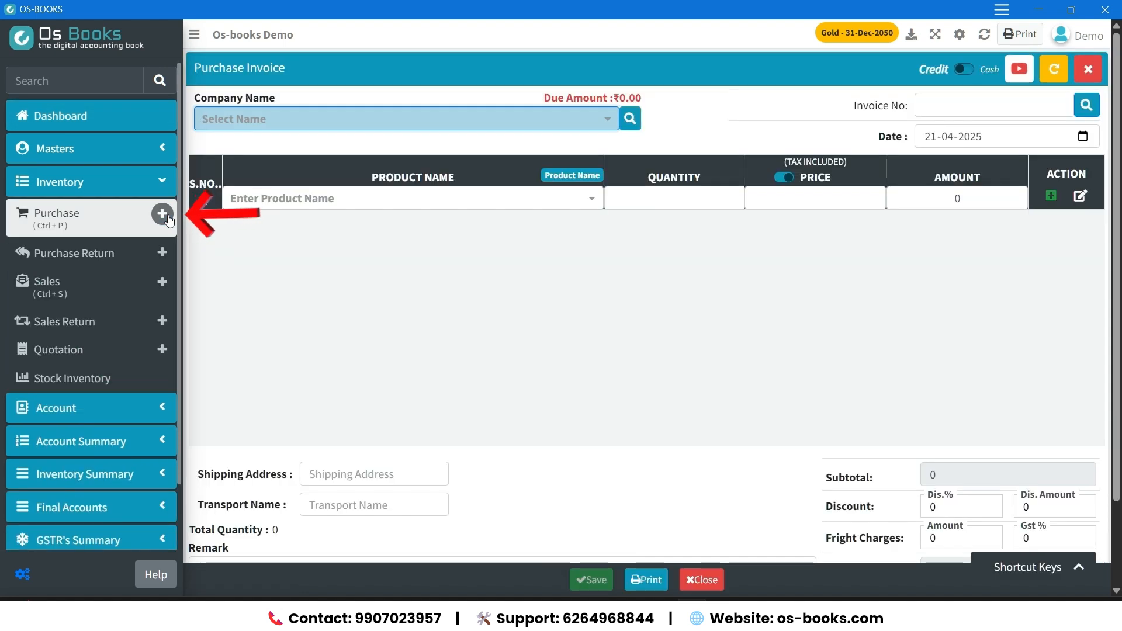
left_click(244, 128)
type("Xyz Company")
key("Return")
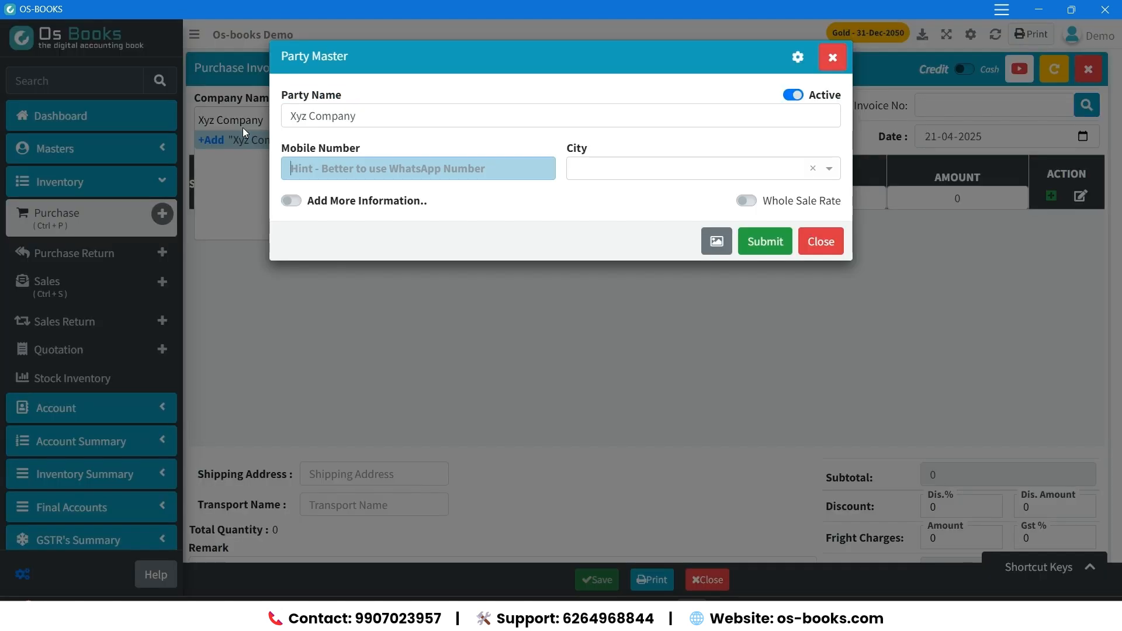
Set the party's city to Indore, expand its additional information and save the party record.
key("Tab")
type("Indore")
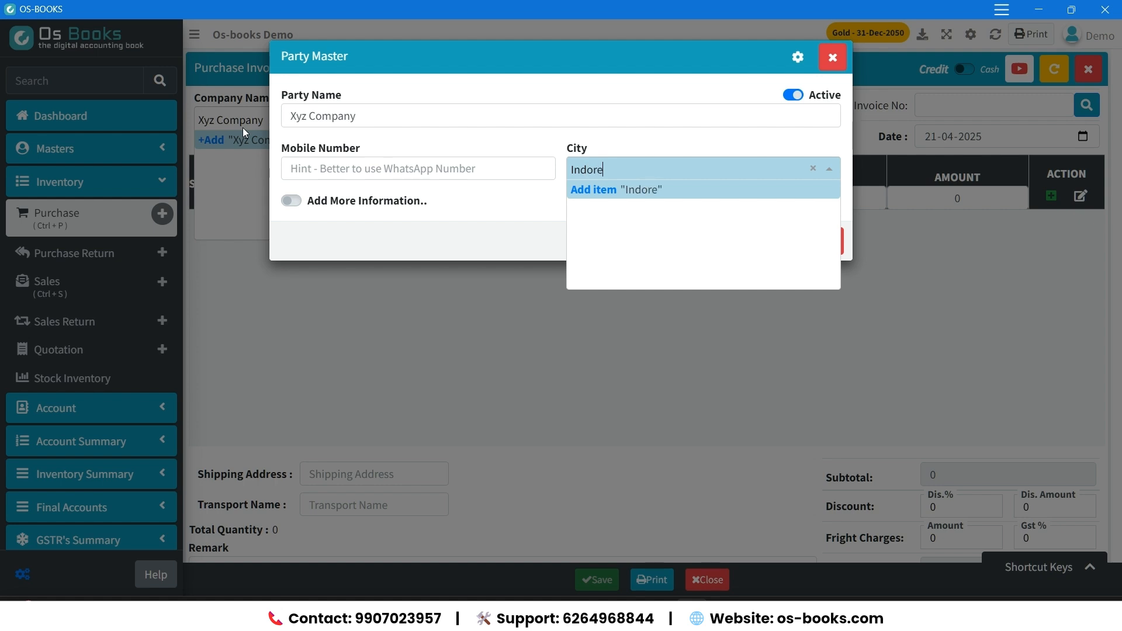
key("Return")
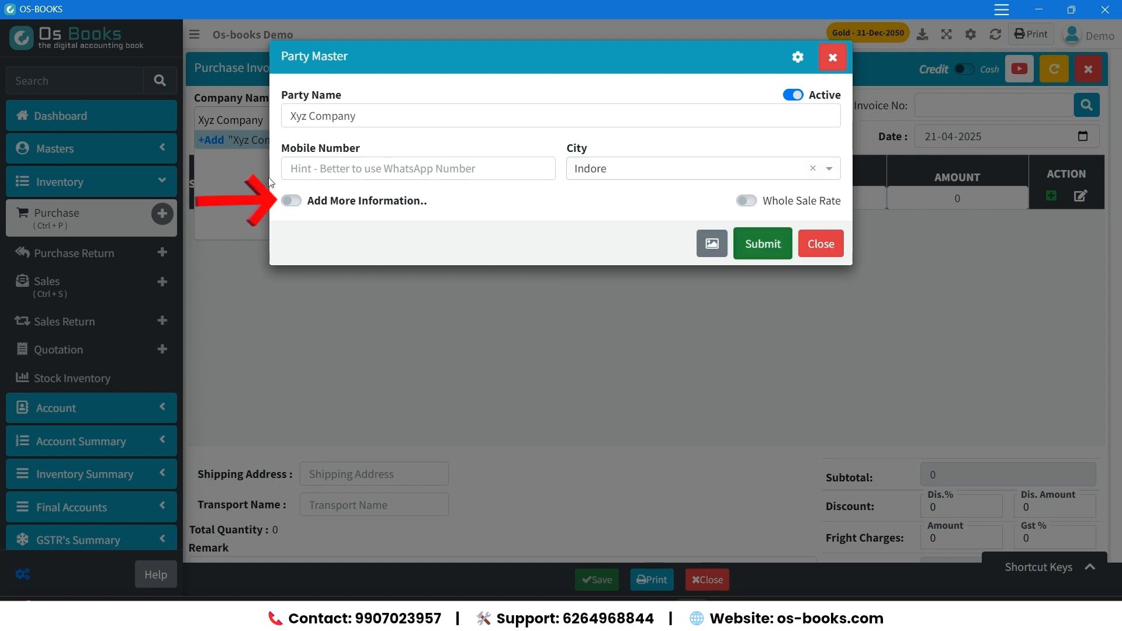
left_click(291, 200)
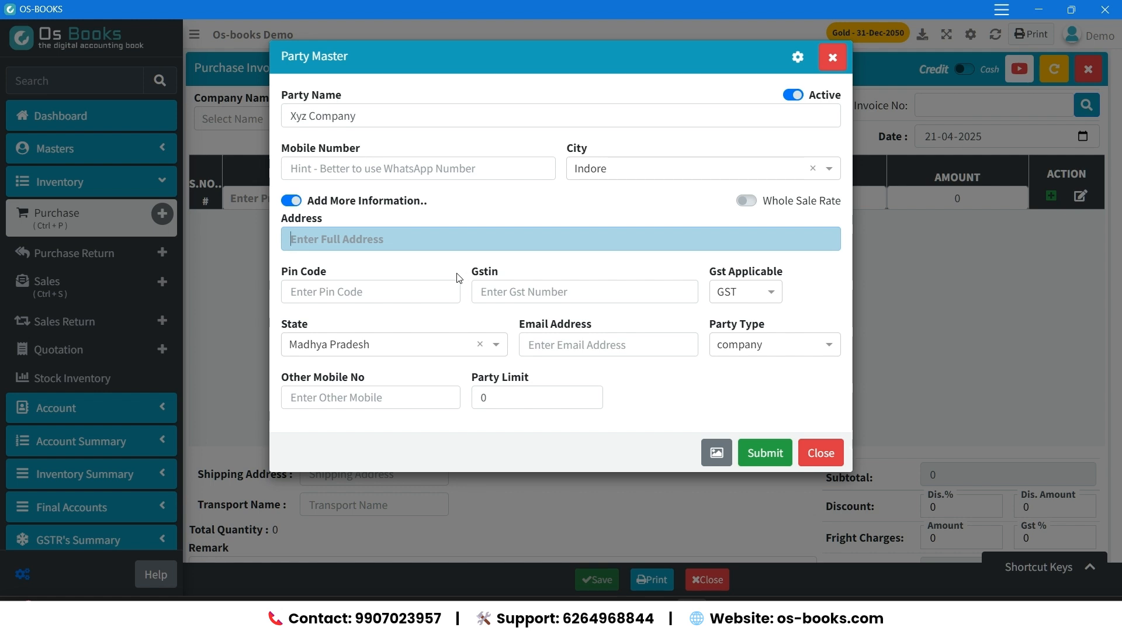
left_click(761, 453)
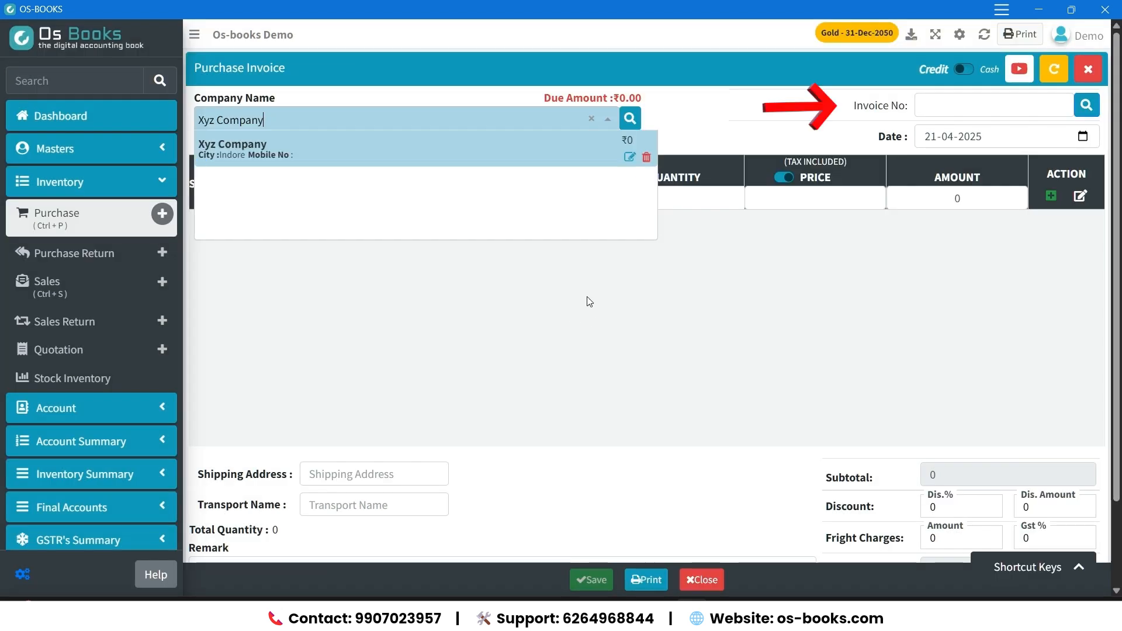
Select Xyz Company as the supplier, set the invoice number to 101 and accept the invoice date.
key("Return")
type("101")
key("Return")
key("Return")
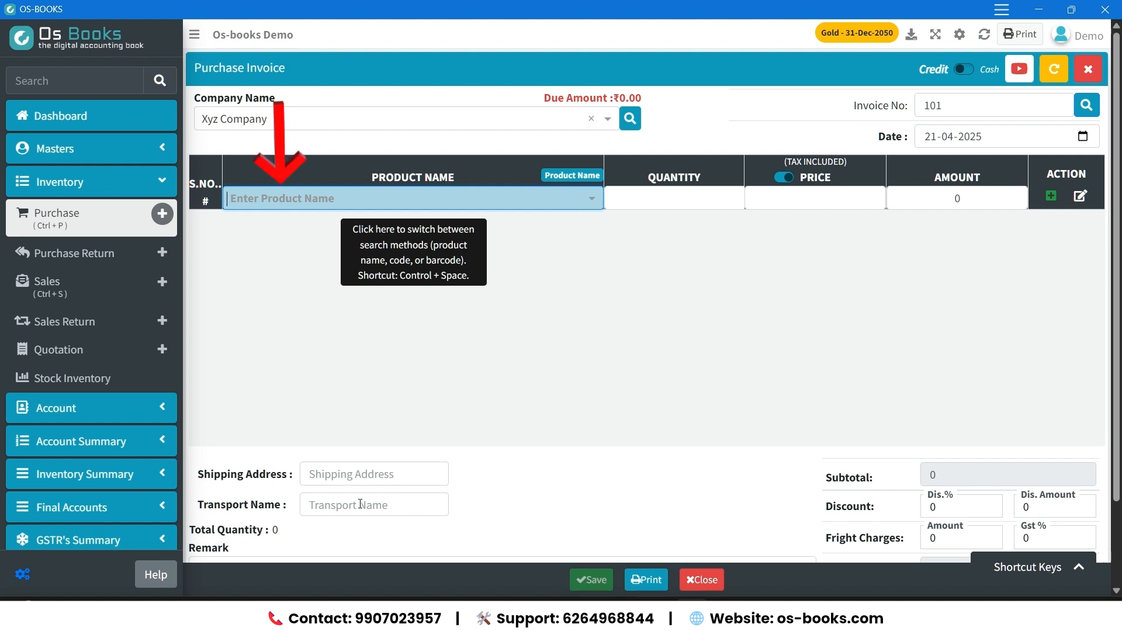
Create a new product named "Toothpaste 100g" from the invoice line and set its brand to Colgate.
type("Toothpaste 100g")
key("Return")
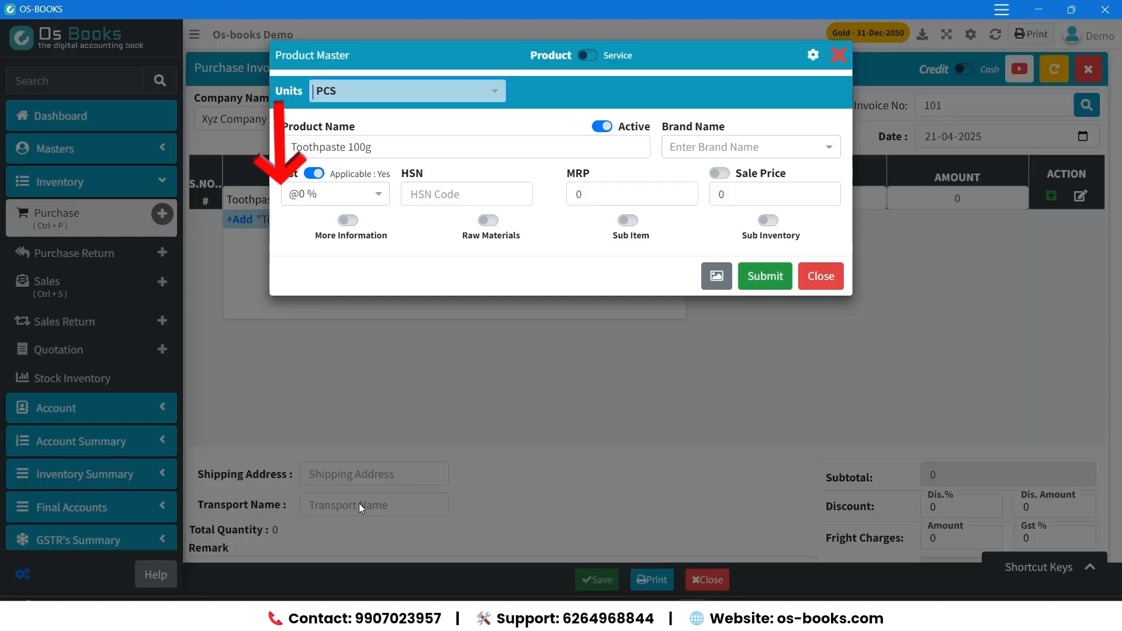
type("Colgate")
key("Return")
key("Return")
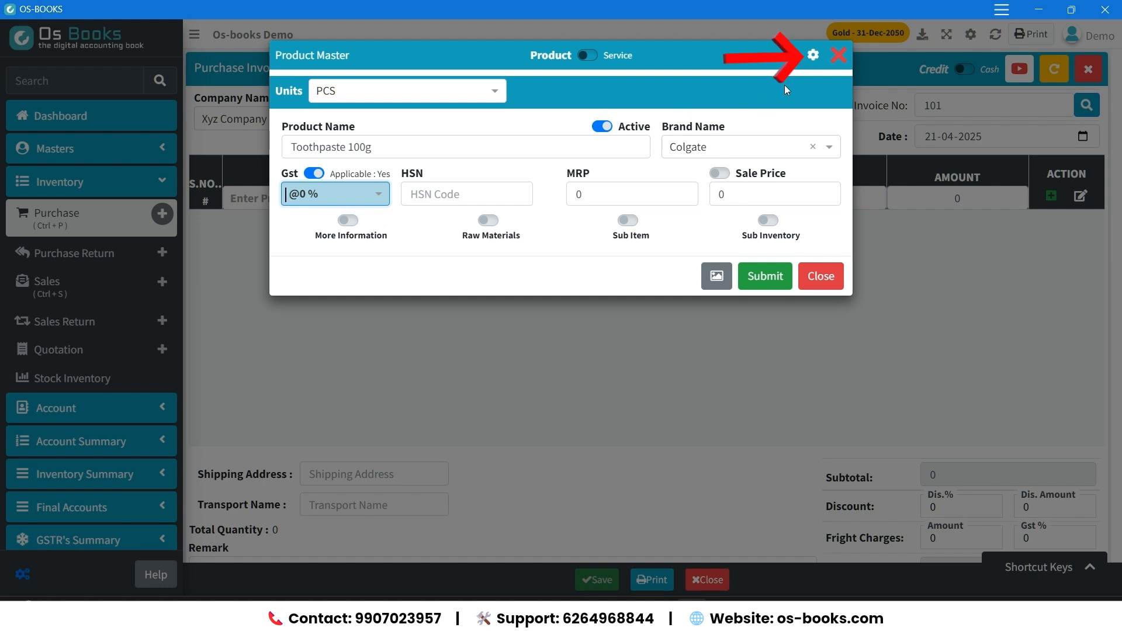
Disable Hide Barcode in the product settings and save them.
left_click(813, 57)
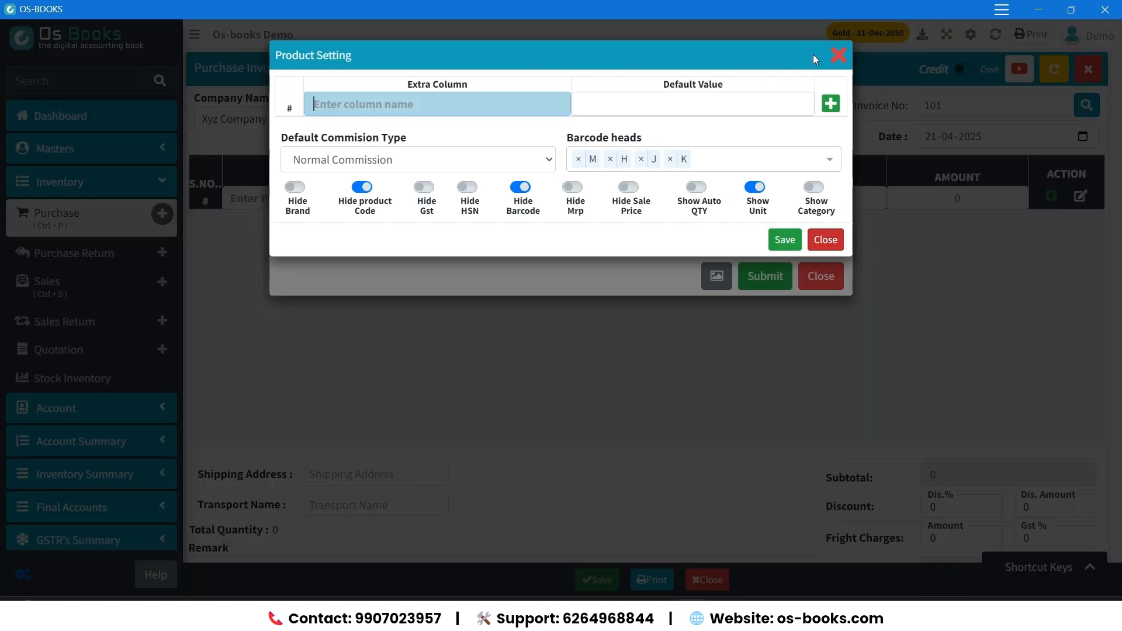
left_click(518, 188)
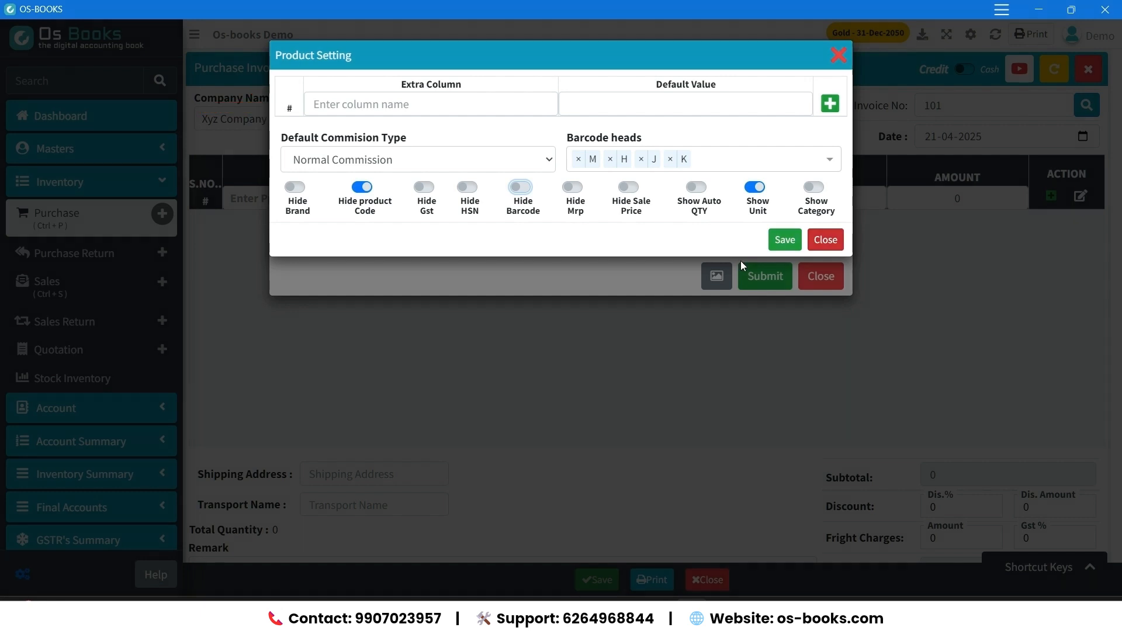
left_click(784, 241)
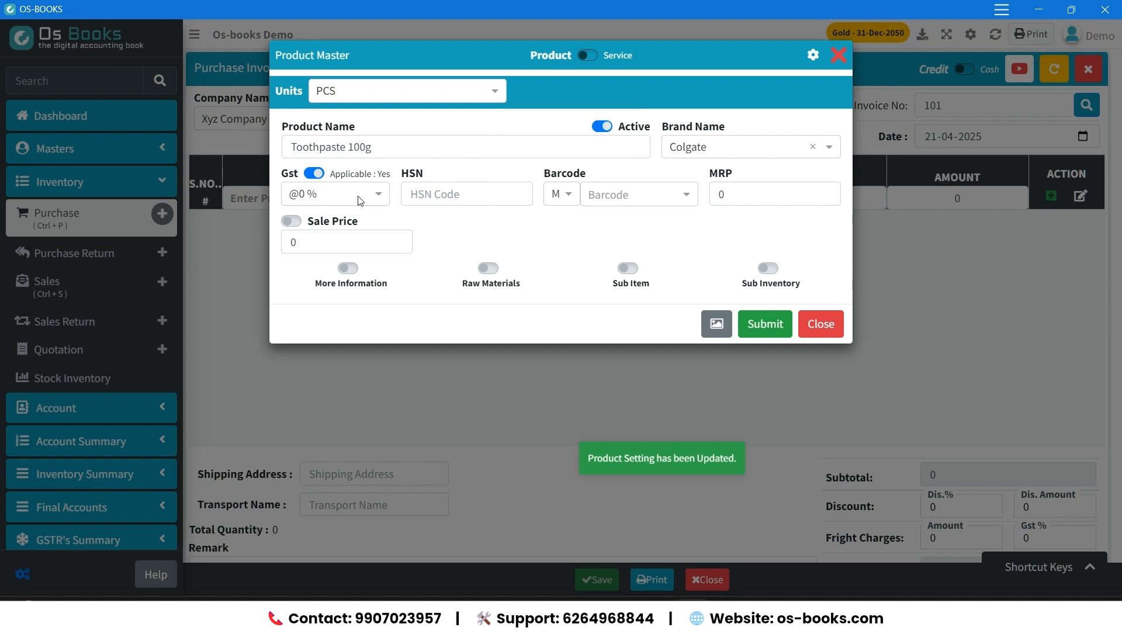
left_click(361, 200)
left_click(339, 250)
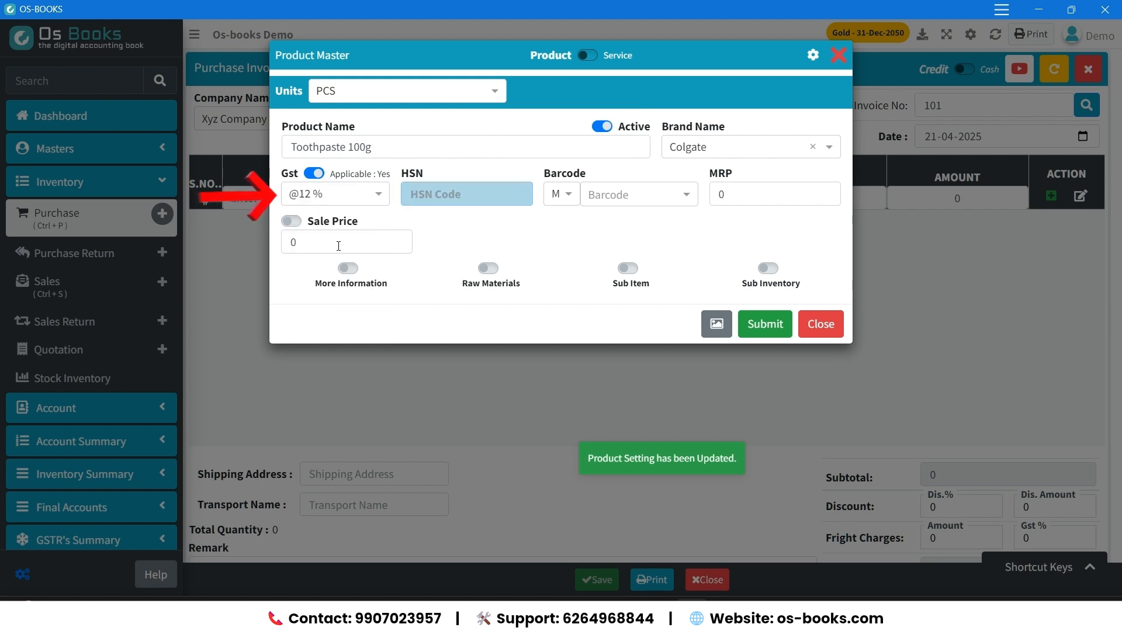
type("4564654")
key("Tab")
key("Tab")
type("6001067066613")
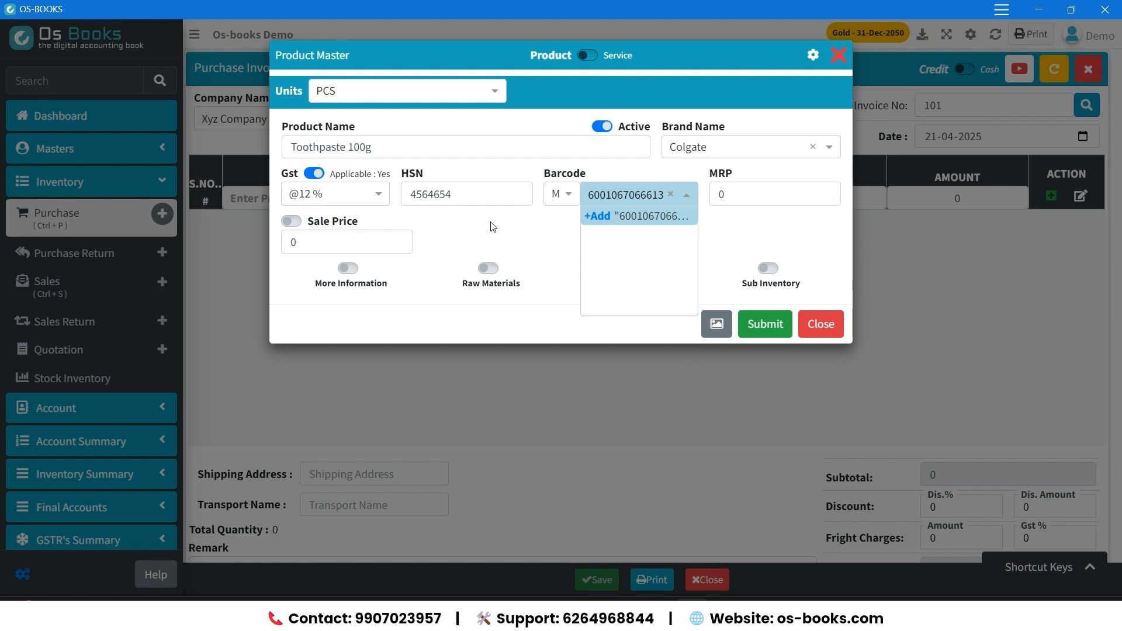
key("Return")
key("Tab")
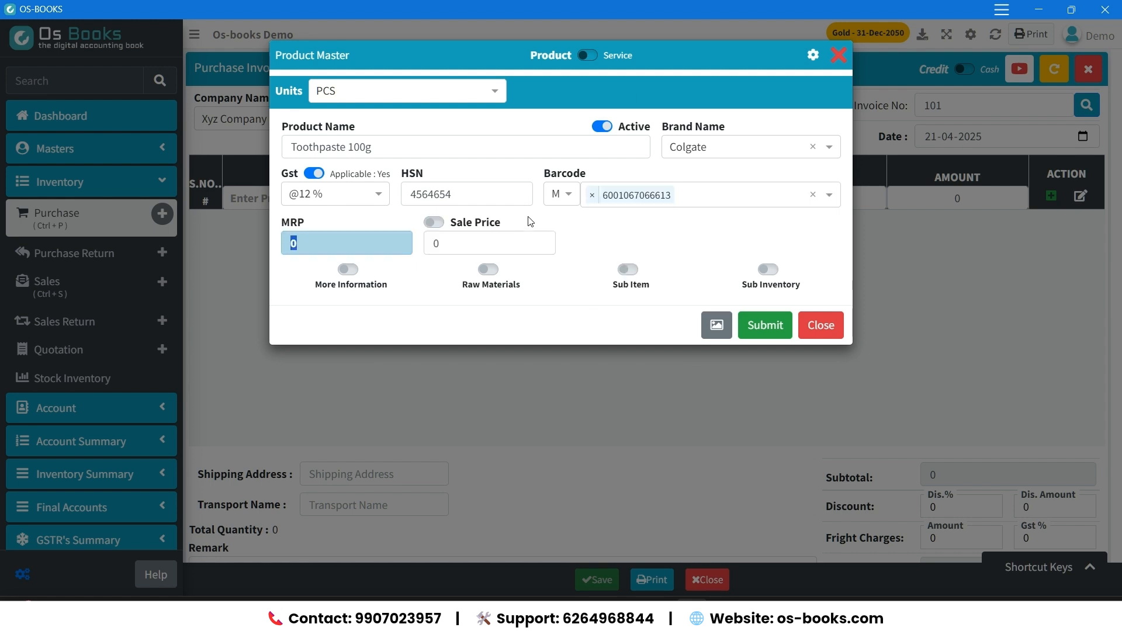
Set the toothpaste's MRP to 55 and sale price to 50, and save the product.
type("55")
key("Tab")
type("50")
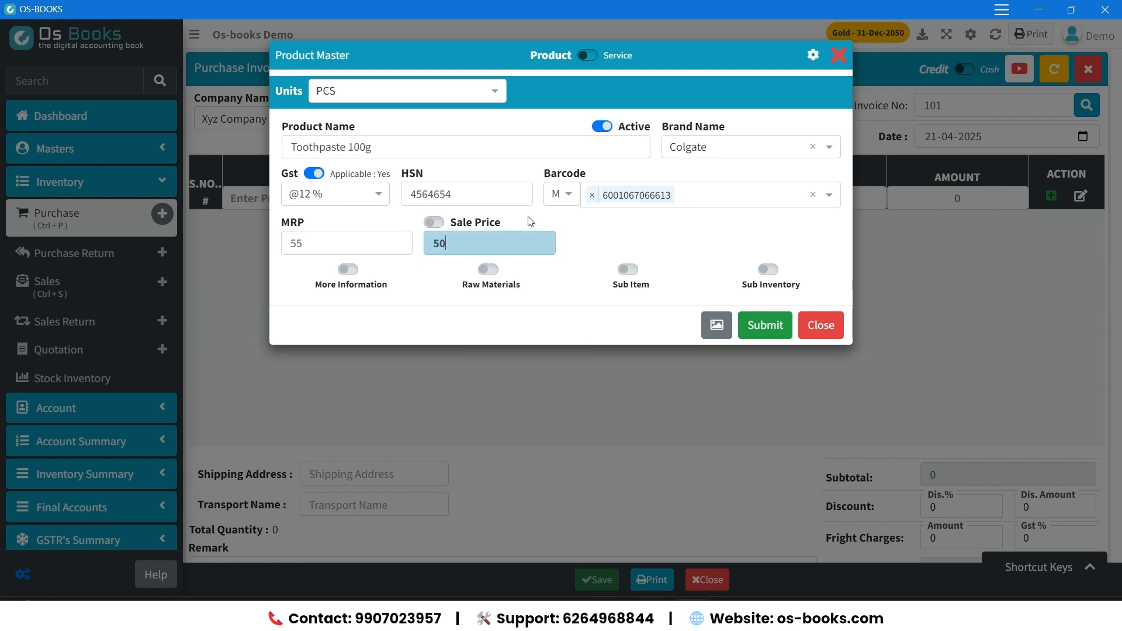
key("Return")
Add the toothpaste to the invoice with quantity 10 and price 45.
key("Tab")
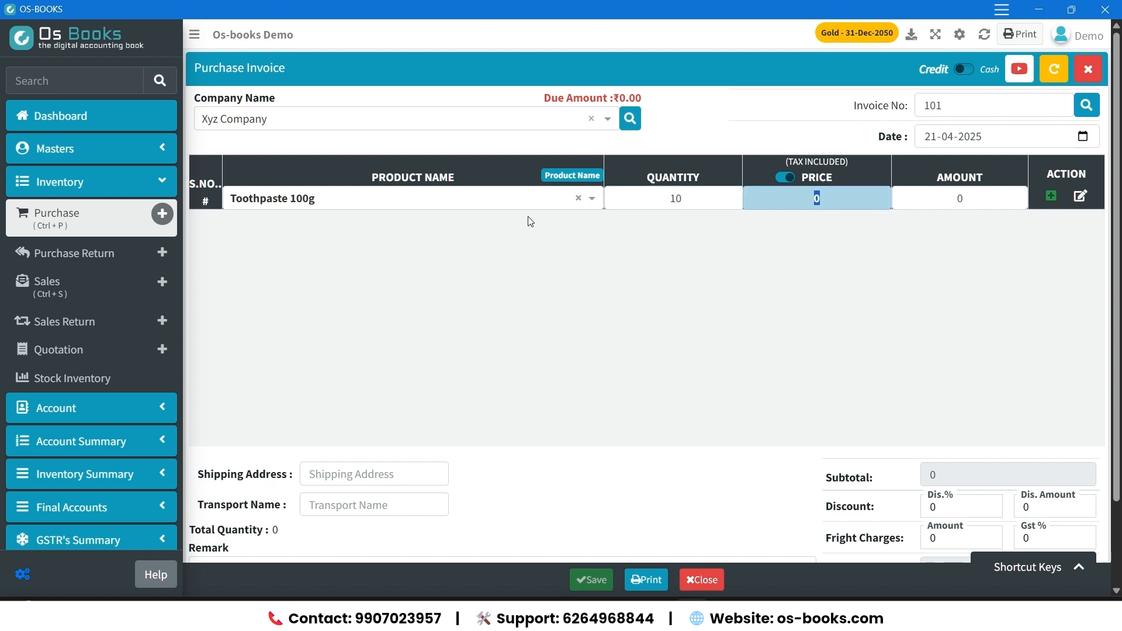
type("45")
key("Return")
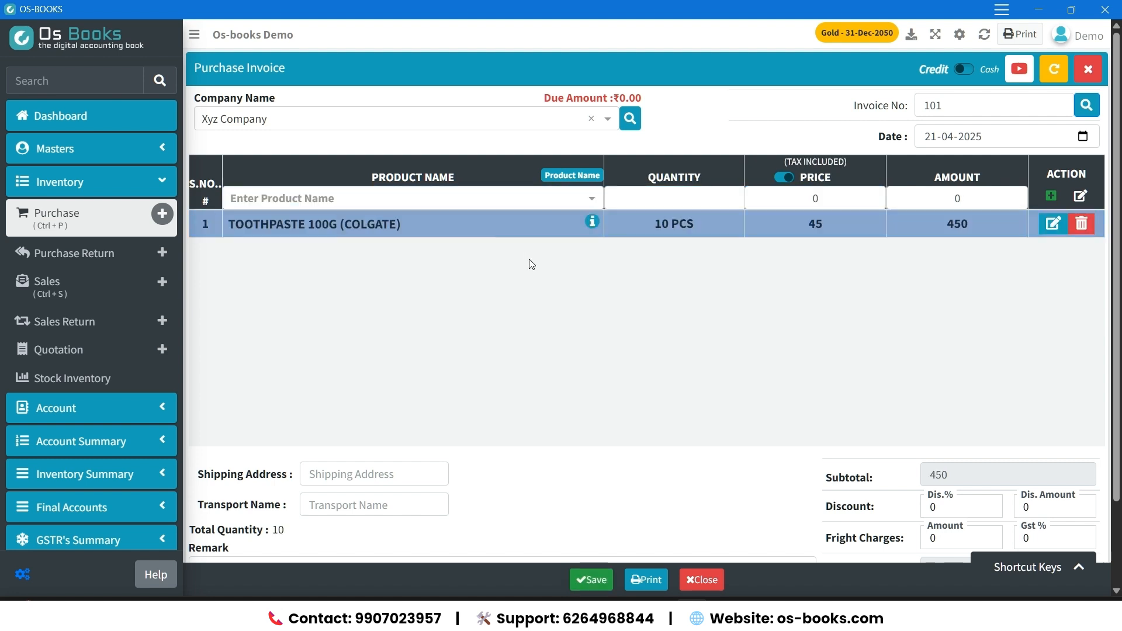
Enable Use Barcode in the invoice settings and save them.
left_click(546, 197)
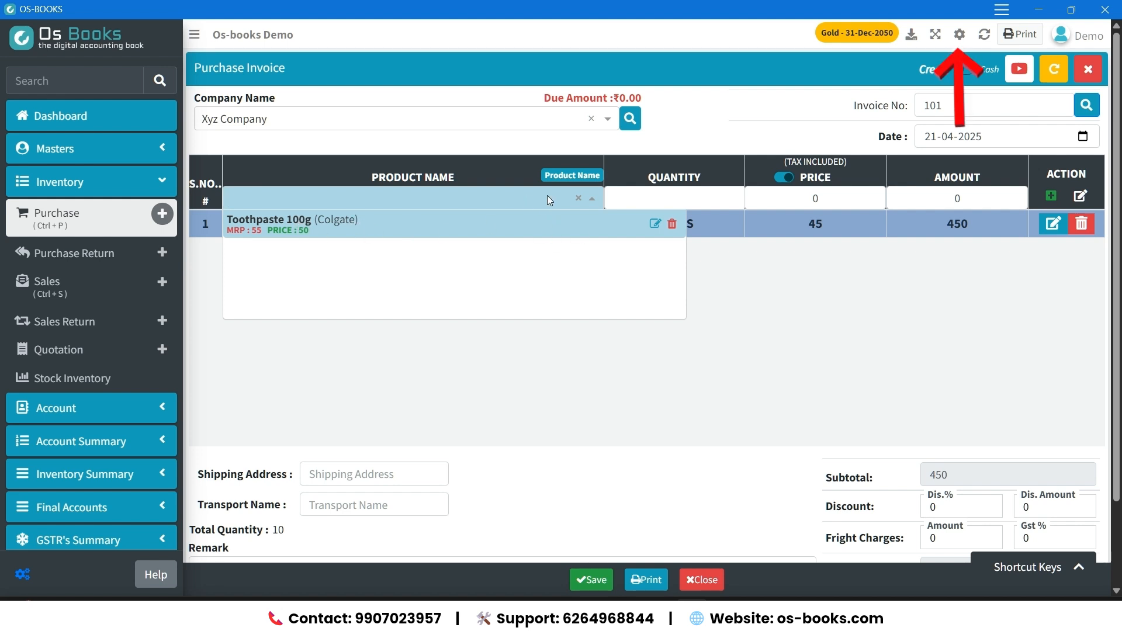
left_click(959, 35)
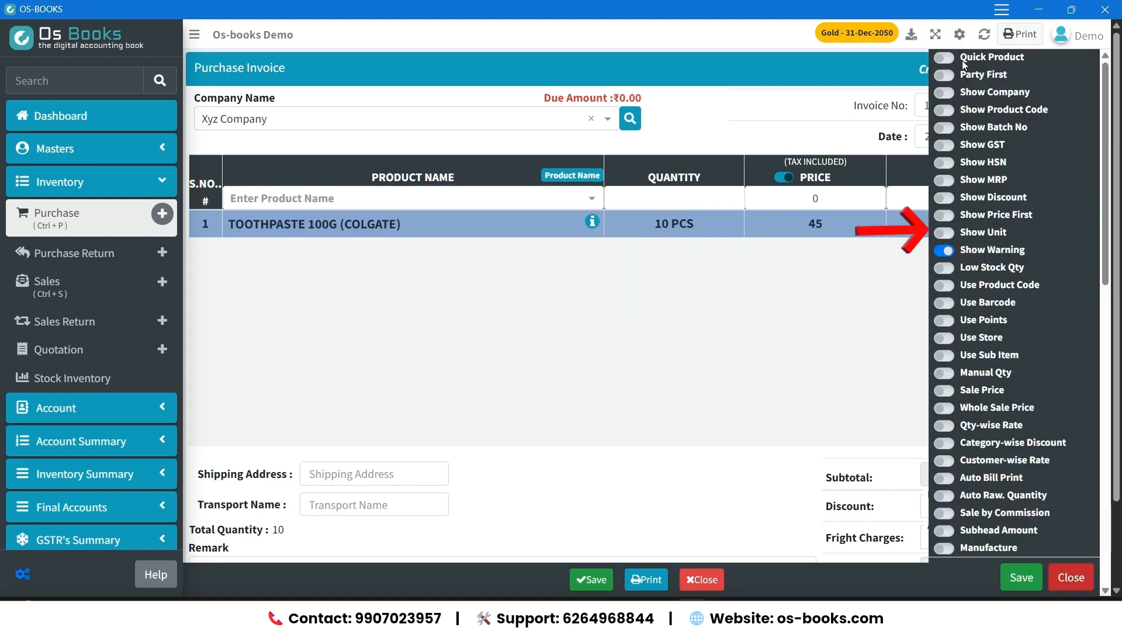
scroll(950, 292, "down", 2)
left_click(946, 231)
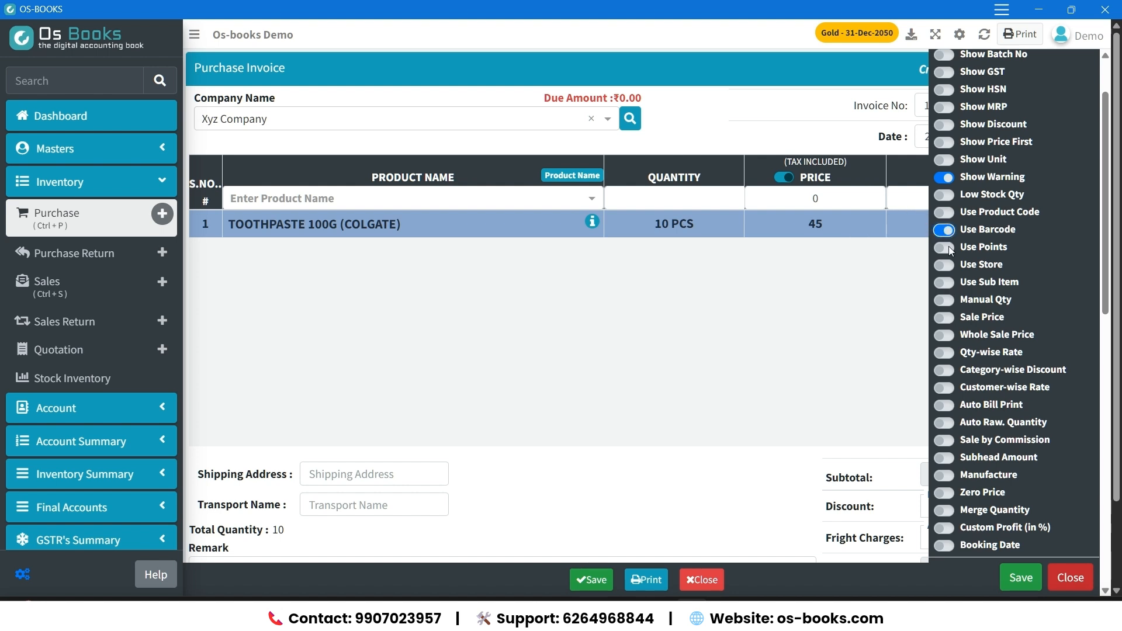
left_click(1020, 578)
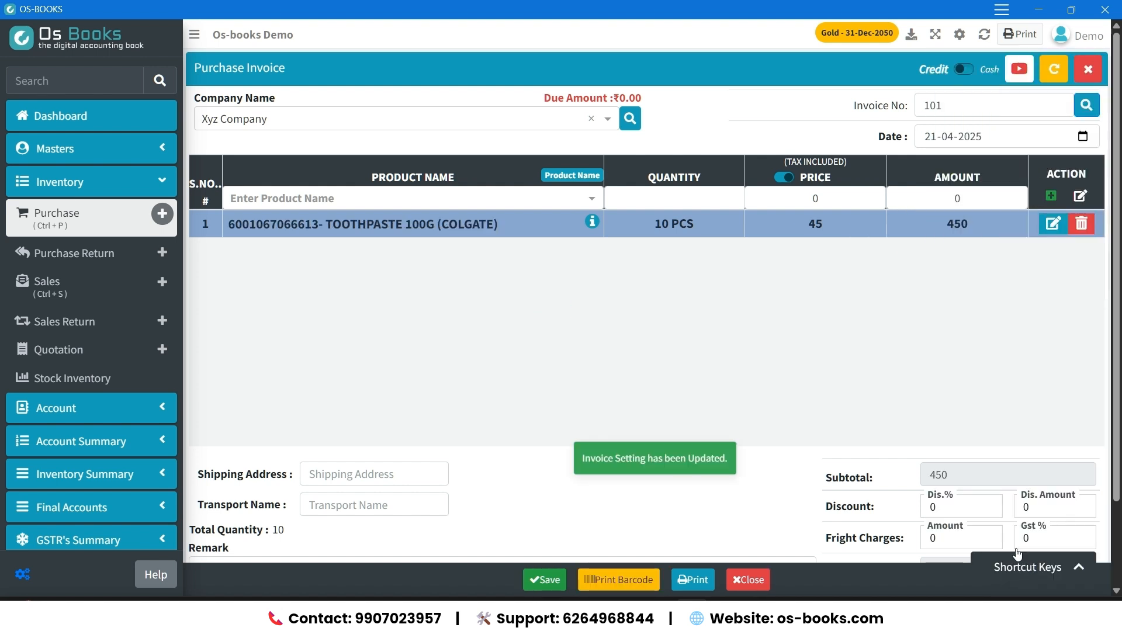
Create a new product named LED TV 32" Smart TV from the invoice line and set its brand to Samsung.
left_click(434, 198)
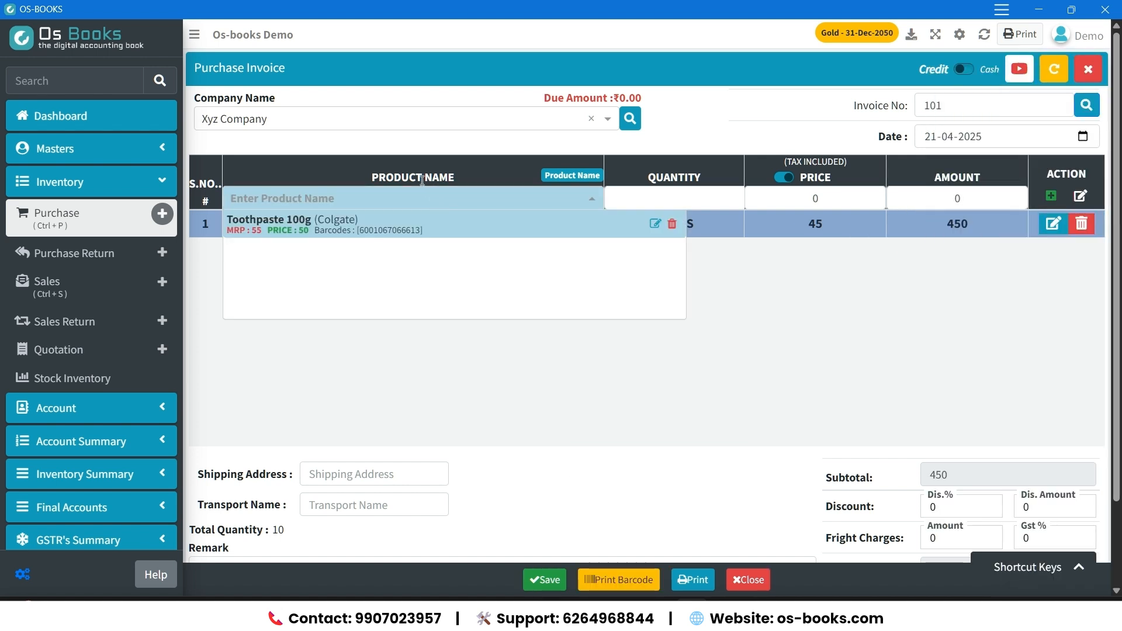
type("LED TV 32\" Smart ")
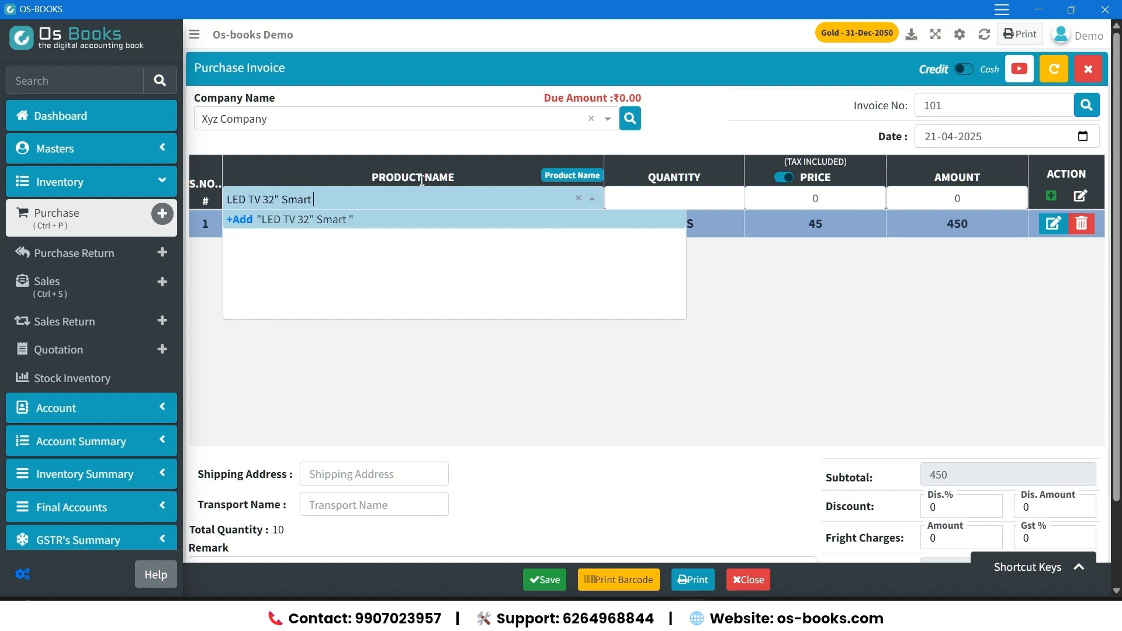
type("TV")
key("Return")
type("Samsung")
key("Return")
Give the TV 18 % GST, HSN code 5464654, MRP 18500 and sale price 17200, and save the product.
key("Return")
key("Return")
type("5464654")
key("Return")
key("Return")
key("Return")
type("18500")
key("Return")
type("17200")
key("Return")
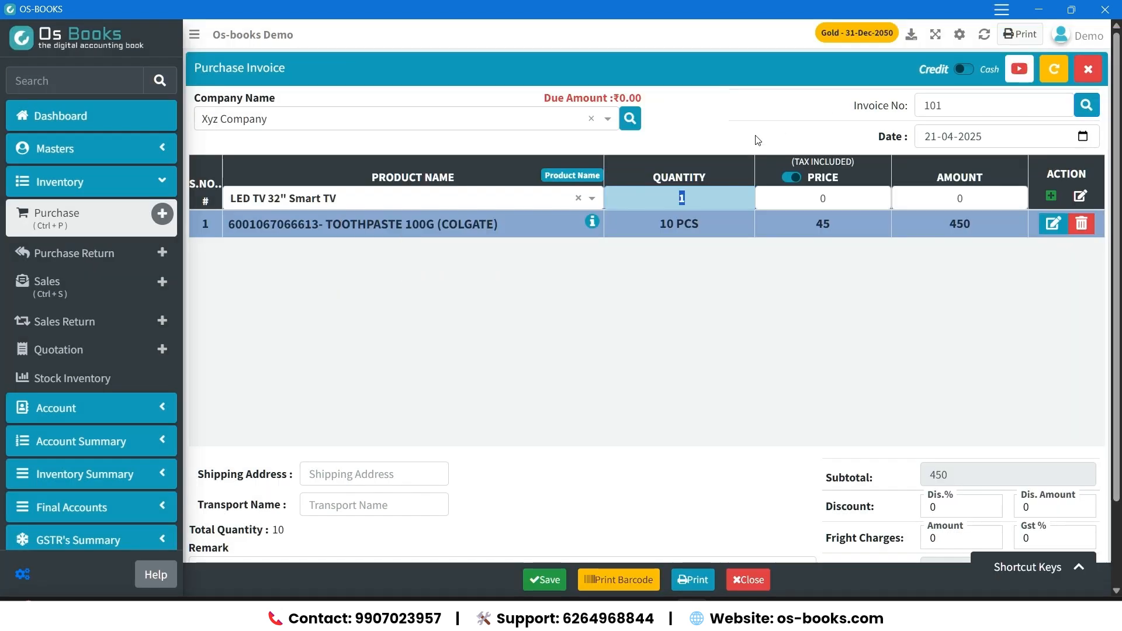
Edit the TV product to enable Sub Inventory with a head named "S No", and update the product.
left_click(523, 202)
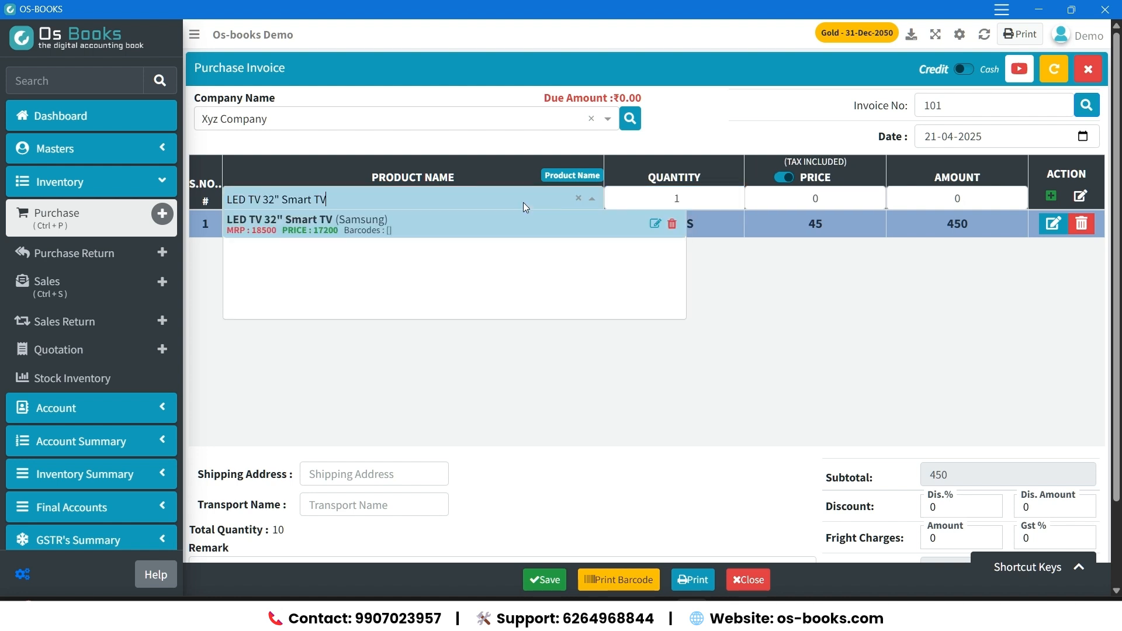
left_click(656, 224)
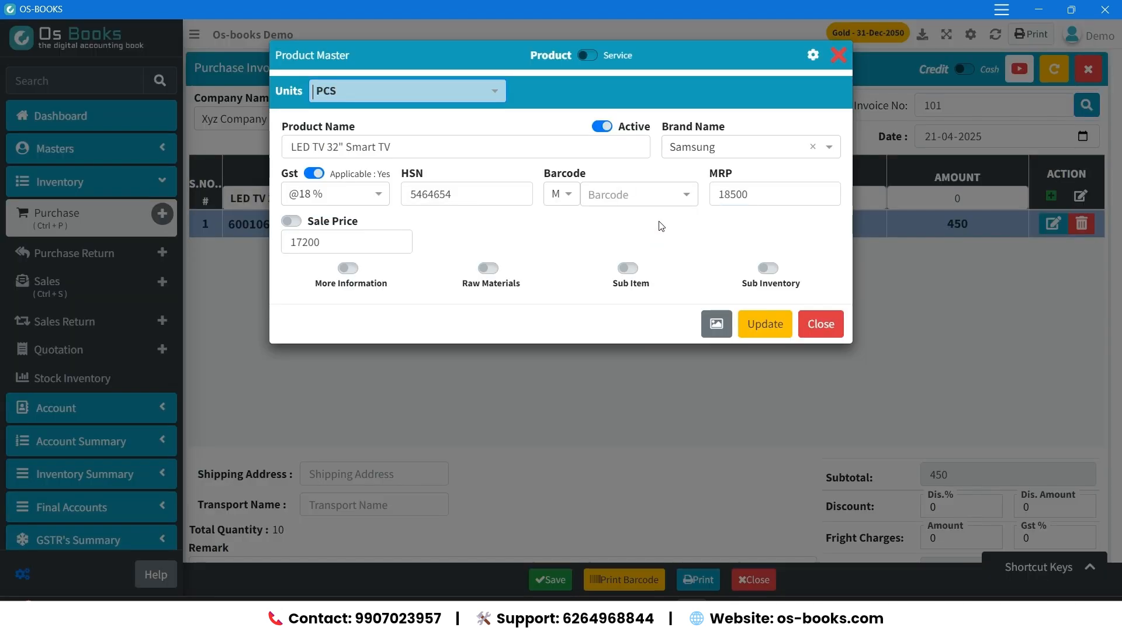
left_click(769, 270)
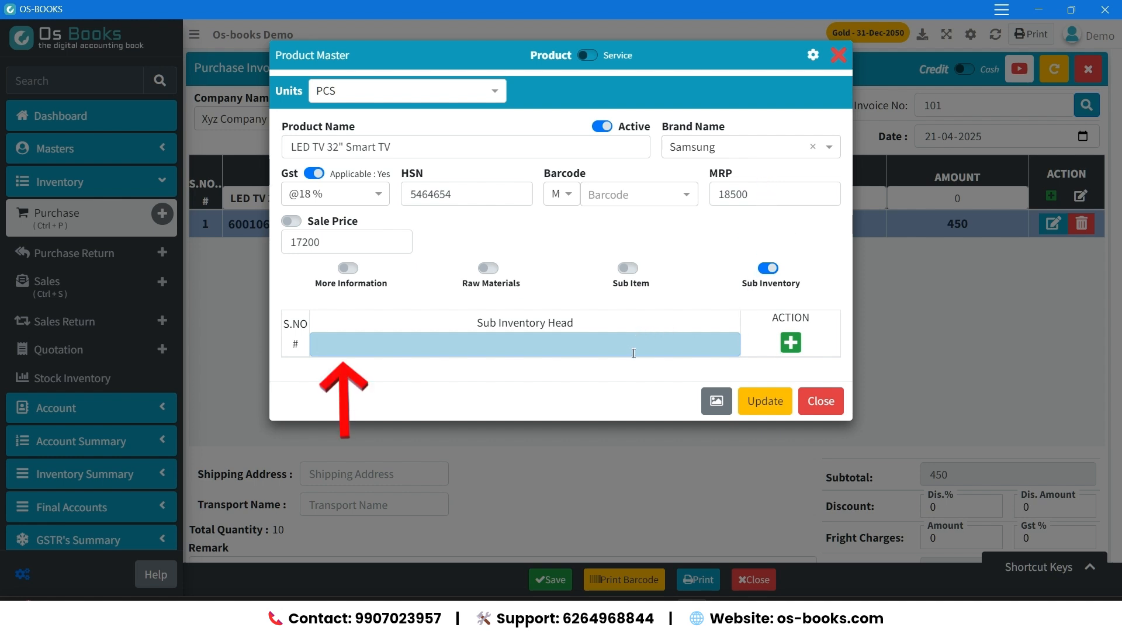
type("s No")
key("Return")
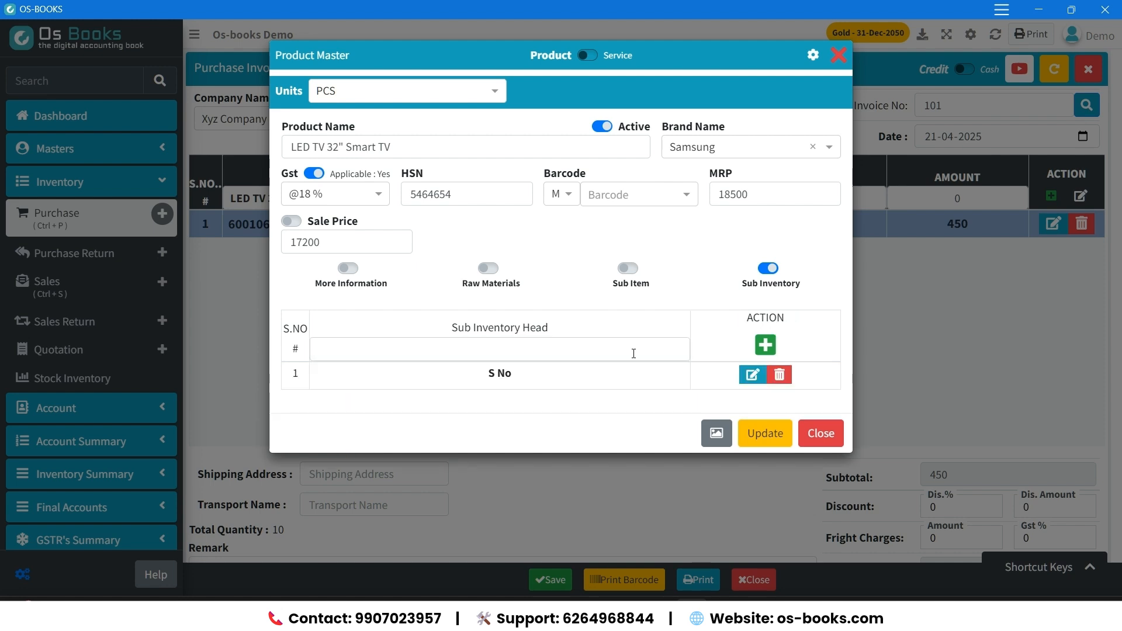
left_click(763, 428)
Add the LED TV 32" Smart TV to the invoice at a price of 15800.
left_click(549, 230)
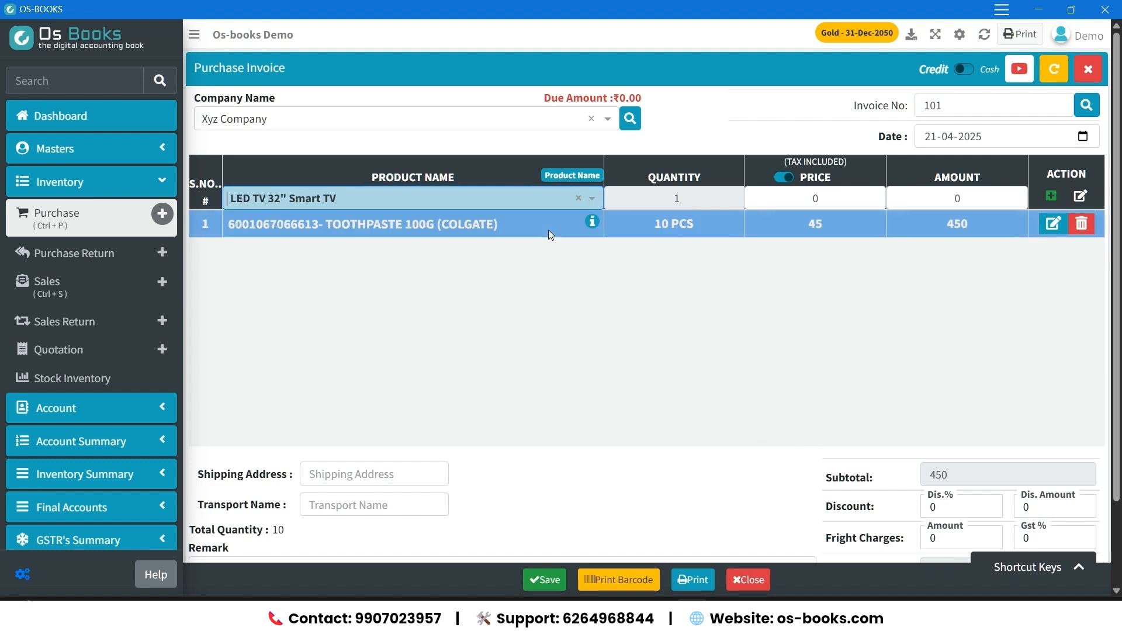
key("Return")
key("Return")
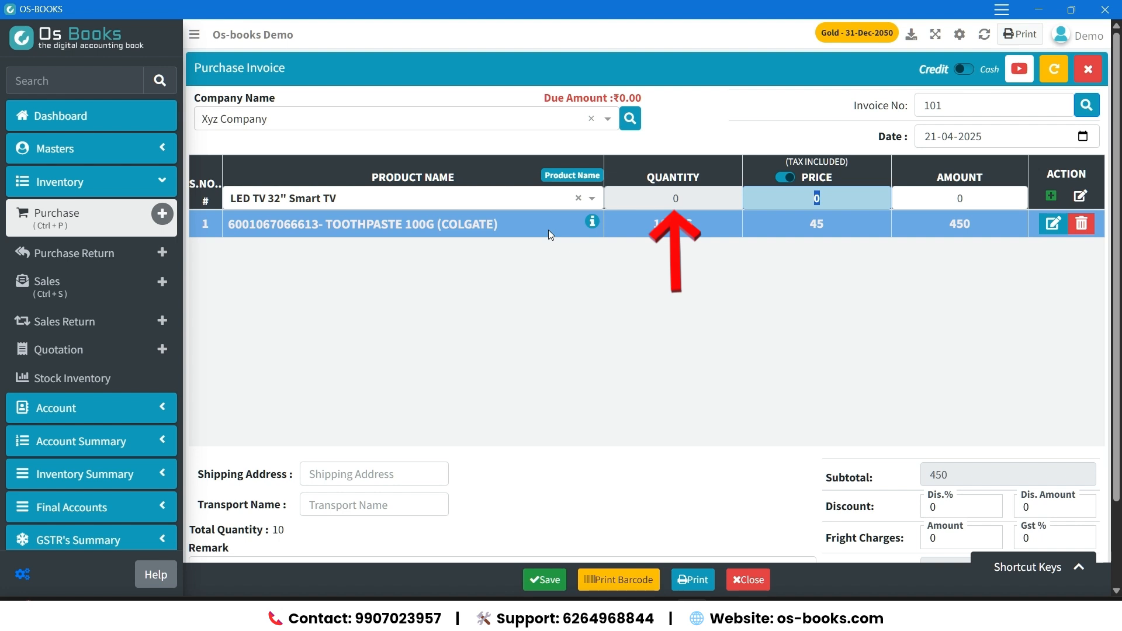
type("1580")
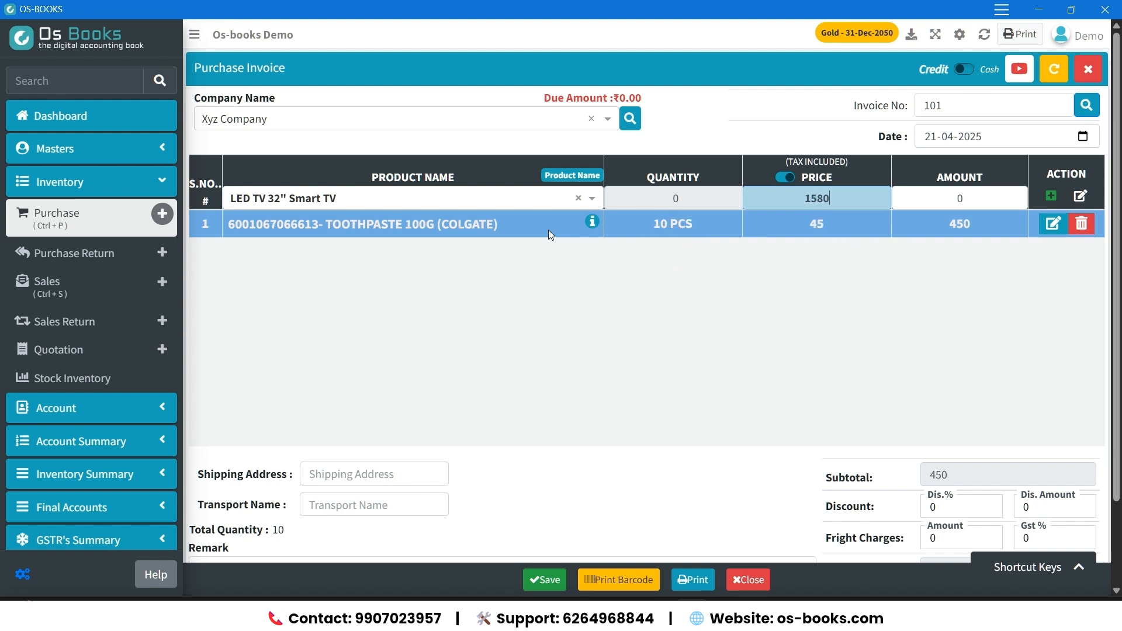
key("Return")
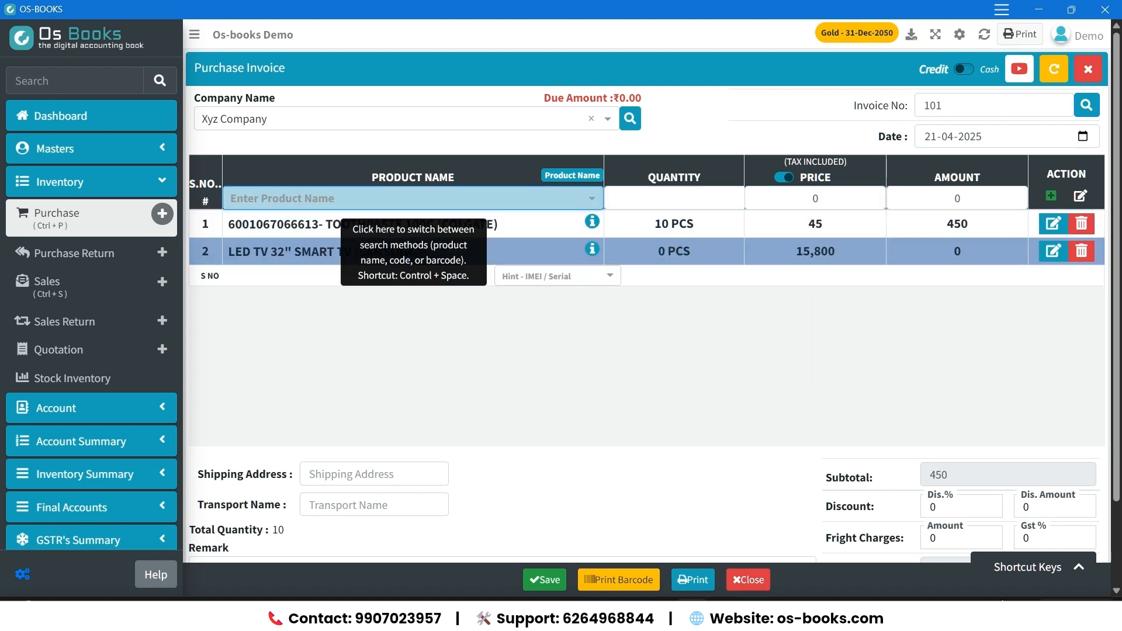
left_click(543, 276)
type("4515456456")
key("Return")
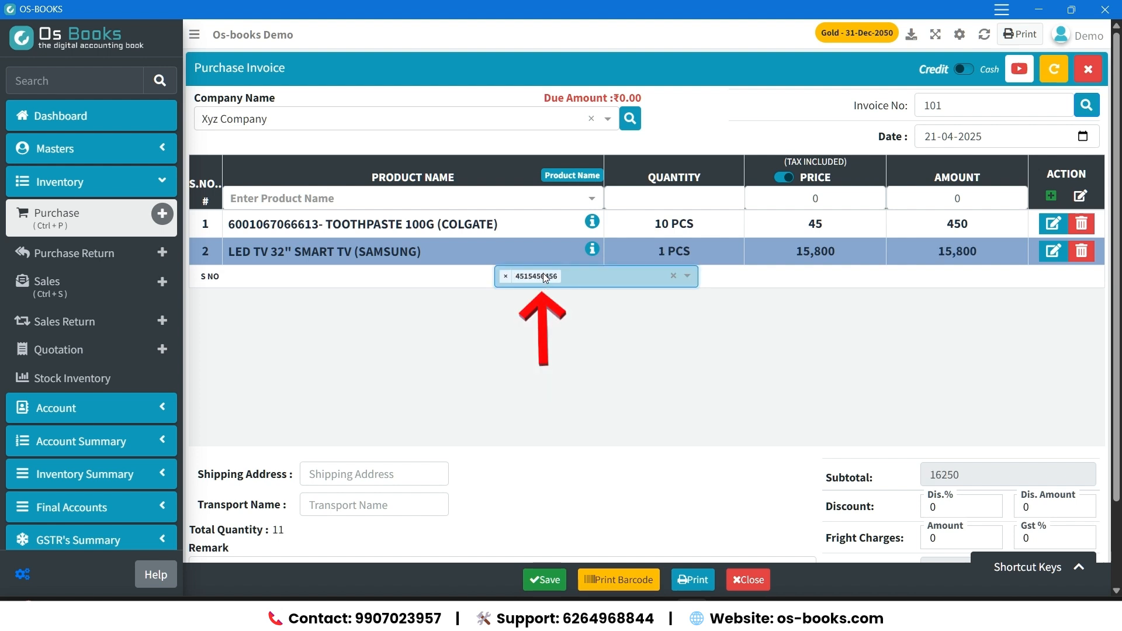
type("654564564564")
key("Return")
type("4654564654")
key("Return")
type("415415645")
key("Return")
type("65465454654")
key("Return")
type("6546546")
key("Return")
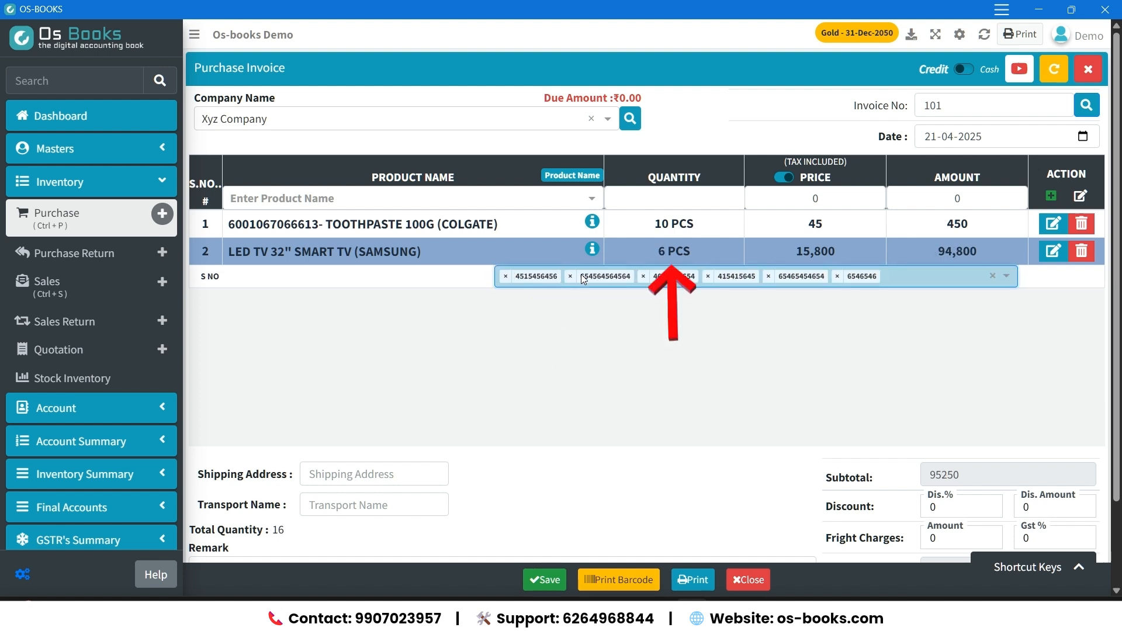
Start a new product named Redmi Note 13 5G 6/128 with 18 % GST and HSN code 46544.
left_click(453, 199)
type("Redmi Note 13 5G 6/128")
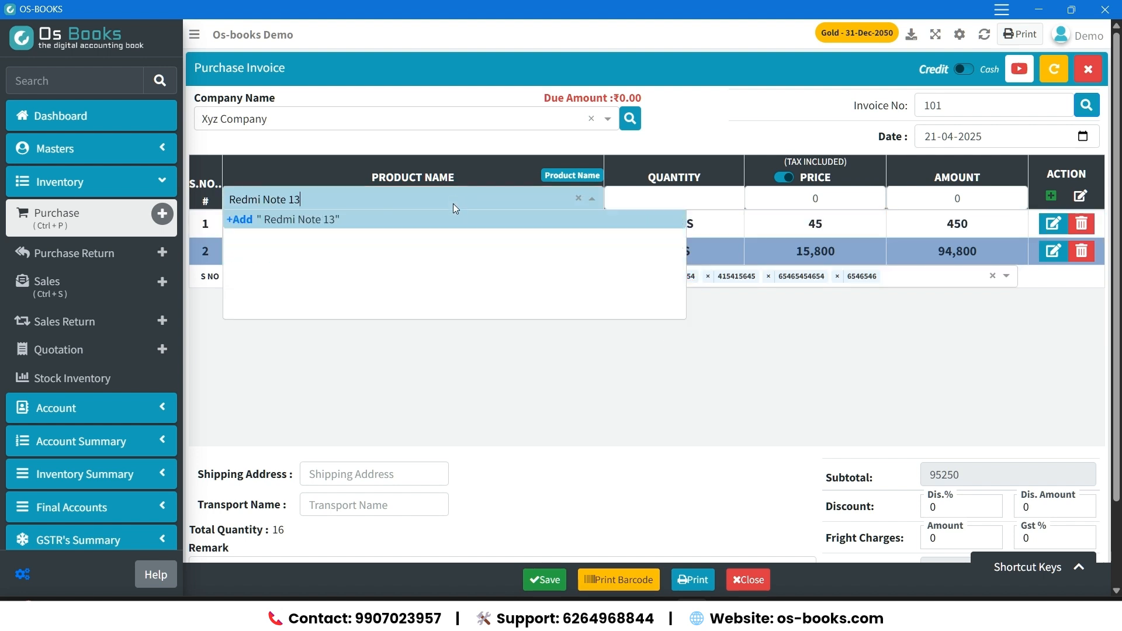
key("Return")
key("Return")
type("18")
Give the Redmi phone MRP 16999, sale price 15999 and a Sub Inventory head named IMEI, and save the product.
key("Return")
type("46544")
key("Return")
left_click(769, 190)
type("16999")
key("Return")
type("15999")
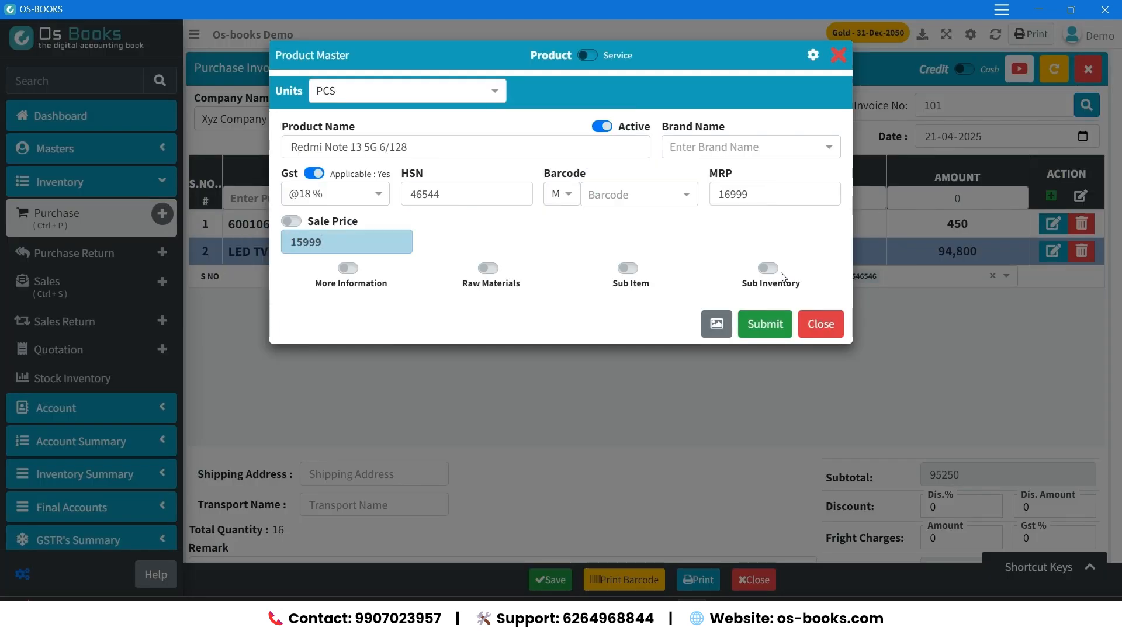
key("Return")
key("Return")
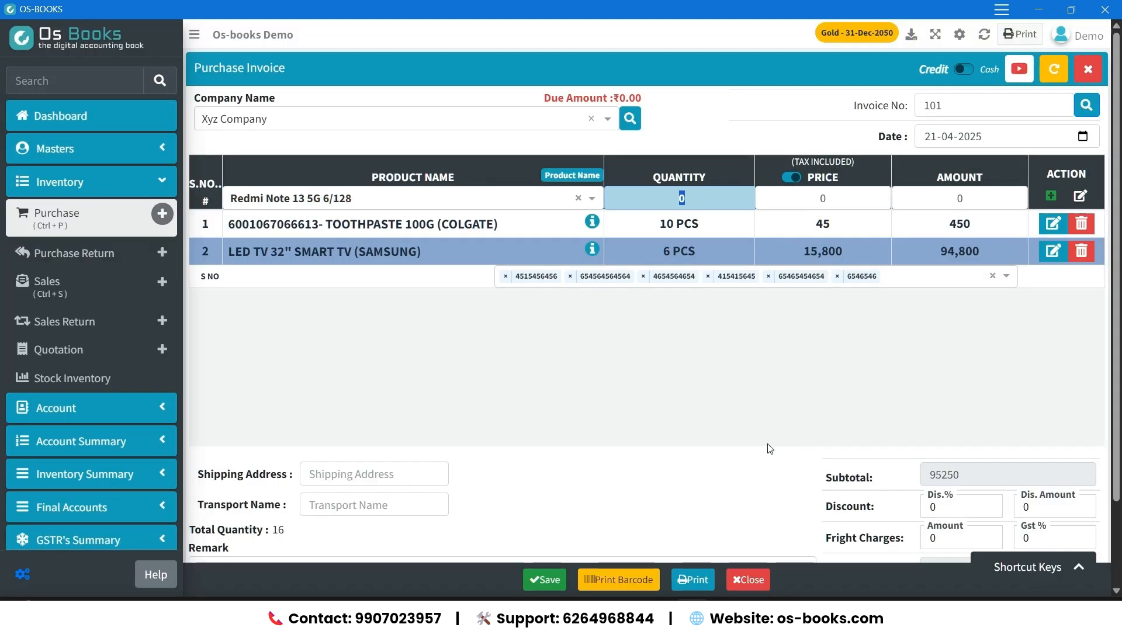
key("Return")
key("Return")
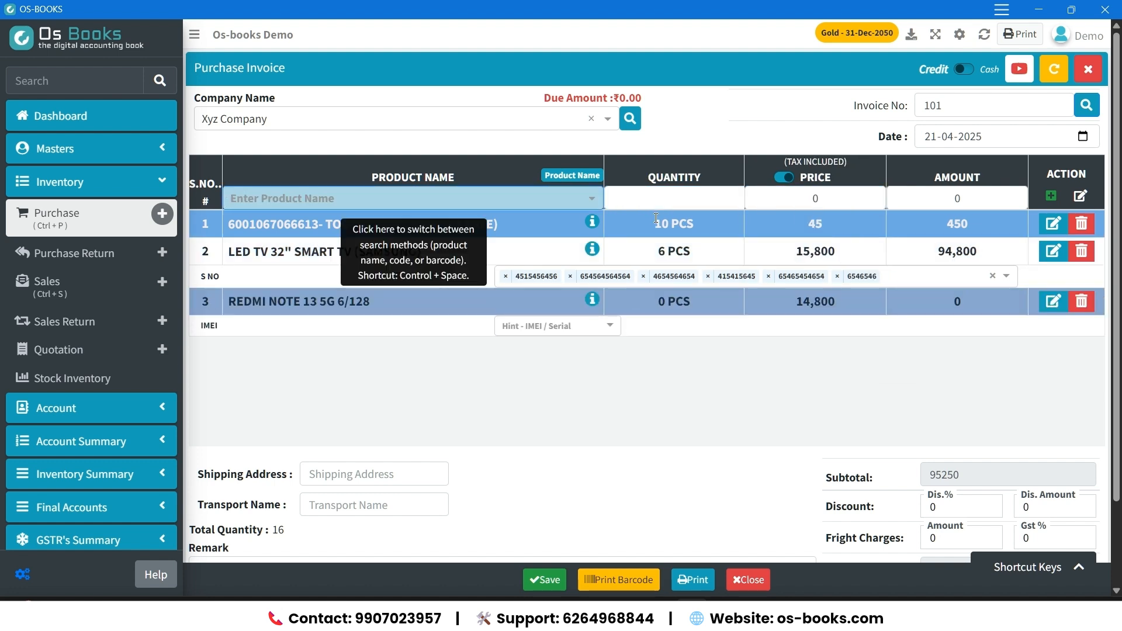
left_click(566, 322)
type("45646545465")
key("Return")
type("5465465464")
key("Return")
type("545646545646")
key("Return")
type("654564654 6546546546 65465465489")
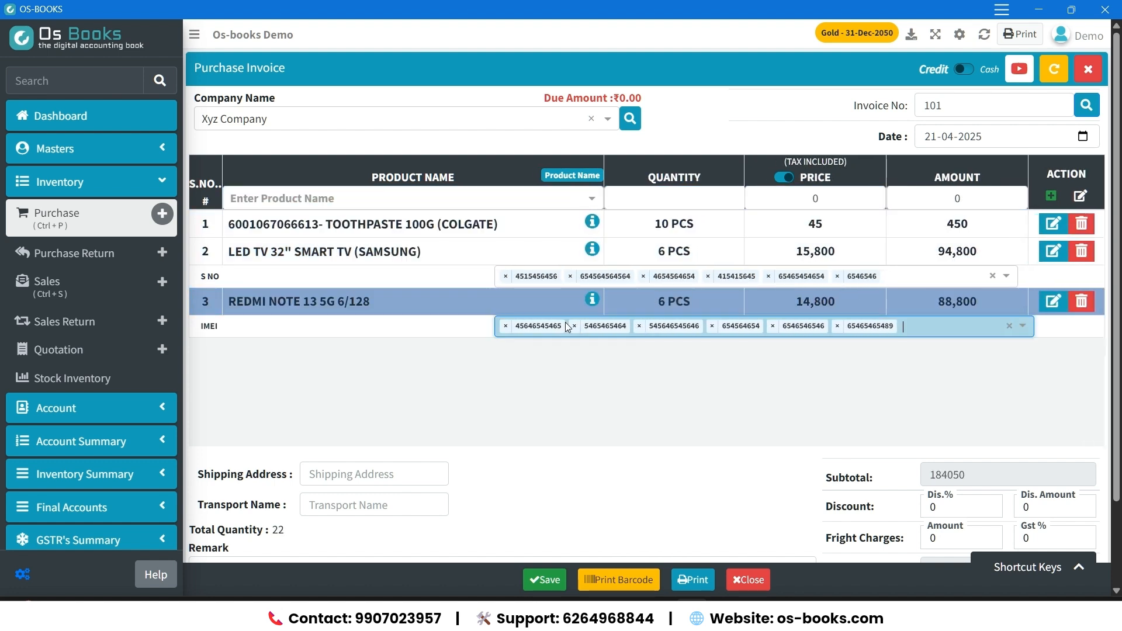
Start a new product named T-shirt Black L with the brand Jockey and 18 % GST.
left_click(496, 198)
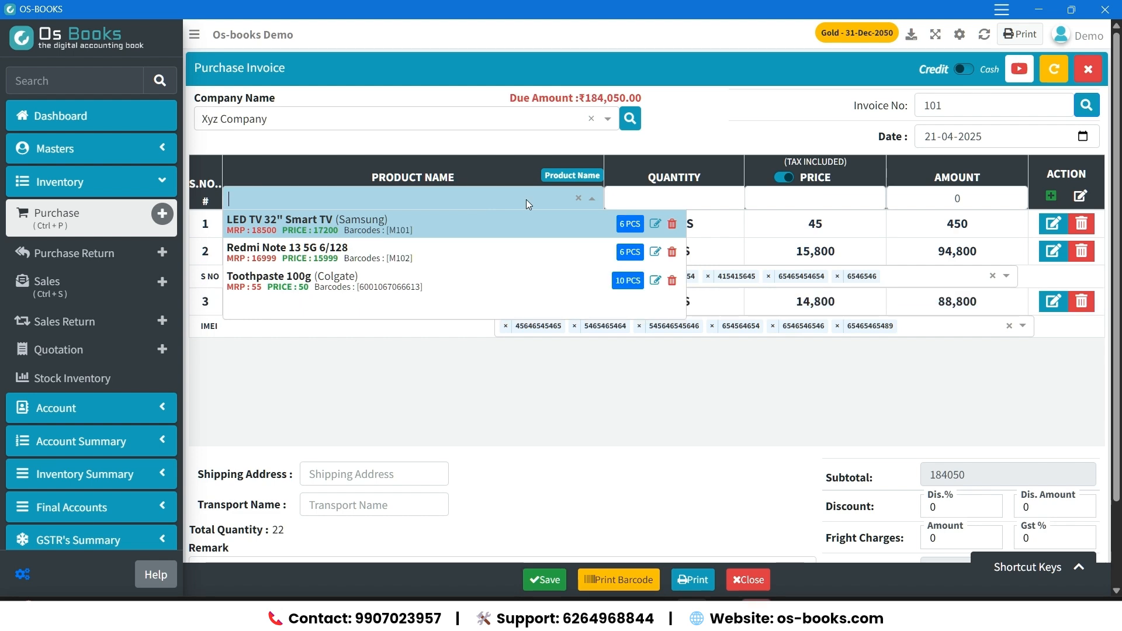
type("T-")
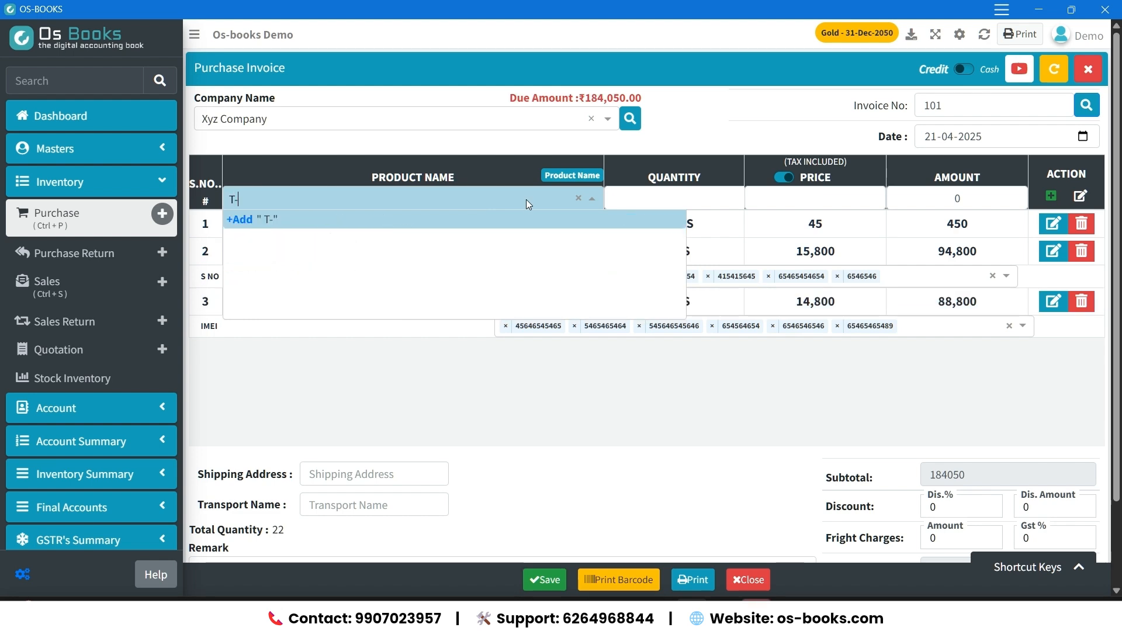
type("shirt Black L")
key("Return")
type("Jockey")
key("Return")
type("18")
key("Return")
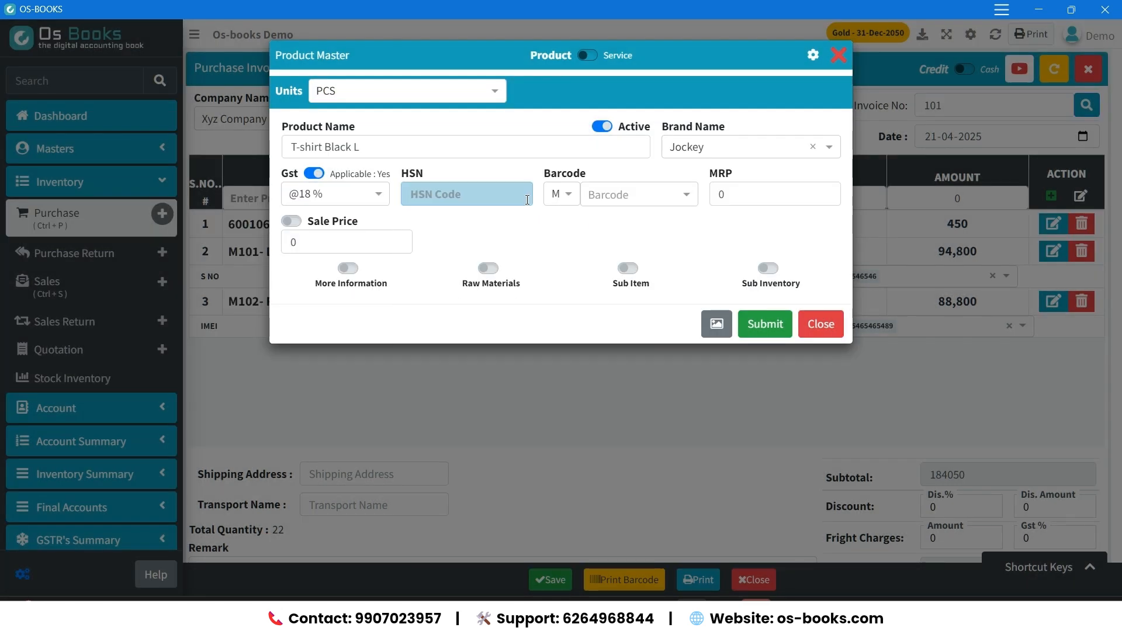
Give the T-shirt HSN code 455, MRP 399 and sale price 350, and save the product.
type("455")
key("Return")
key("Return")
type("39")
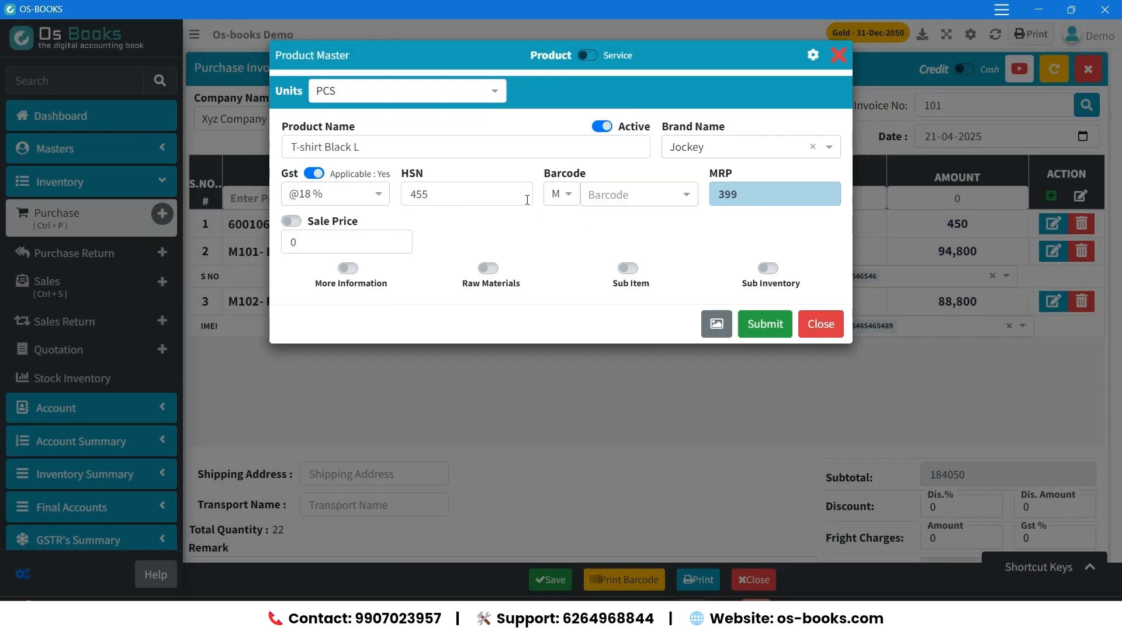
type("9")
key("Return")
type("350")
Add the T-shirt to the invoice with a quantity of 104 PCS at a price of 300.
key("Return")
key("Return")
type("104")
Create the product Brake Shoe Honda Cb Sine with 18 % GST and a sale price of 200, and save it.
key("Return")
type("300ra")
type("ke Shoe Honda Cb Sine")
key("Return")
key("Return")
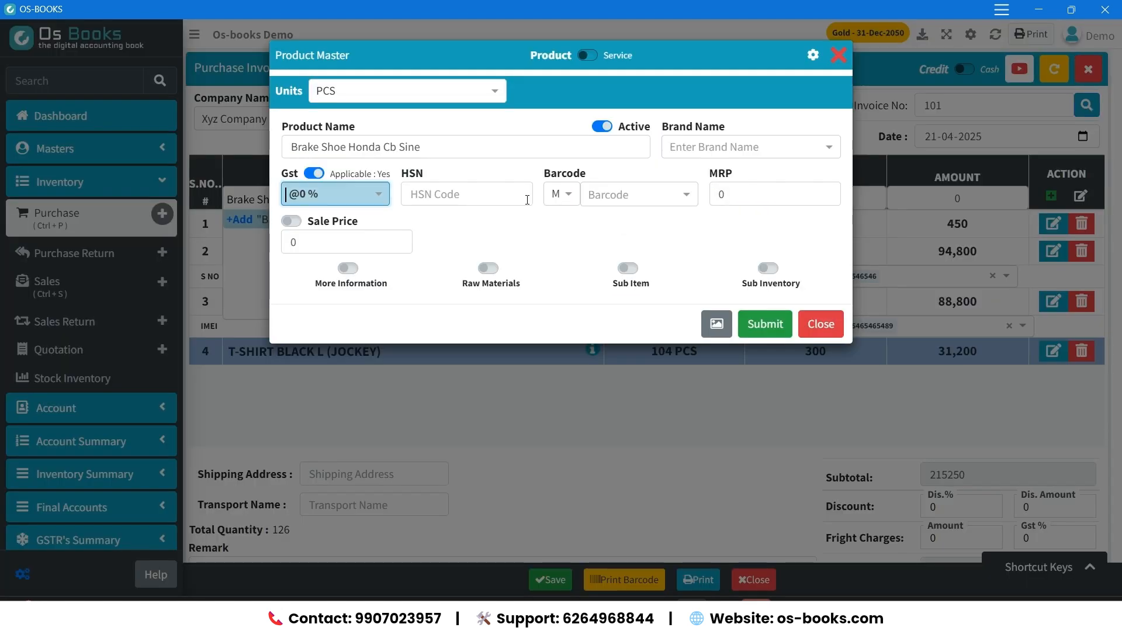
key("Return")
key("Return")
key("Return")
Add the brake shoe to the invoice with a quantity of 10 PCS at a price of 150.
key("Return")
type("200")
key("Return")
key("Return")
type("10")
key("Return")
type("150")
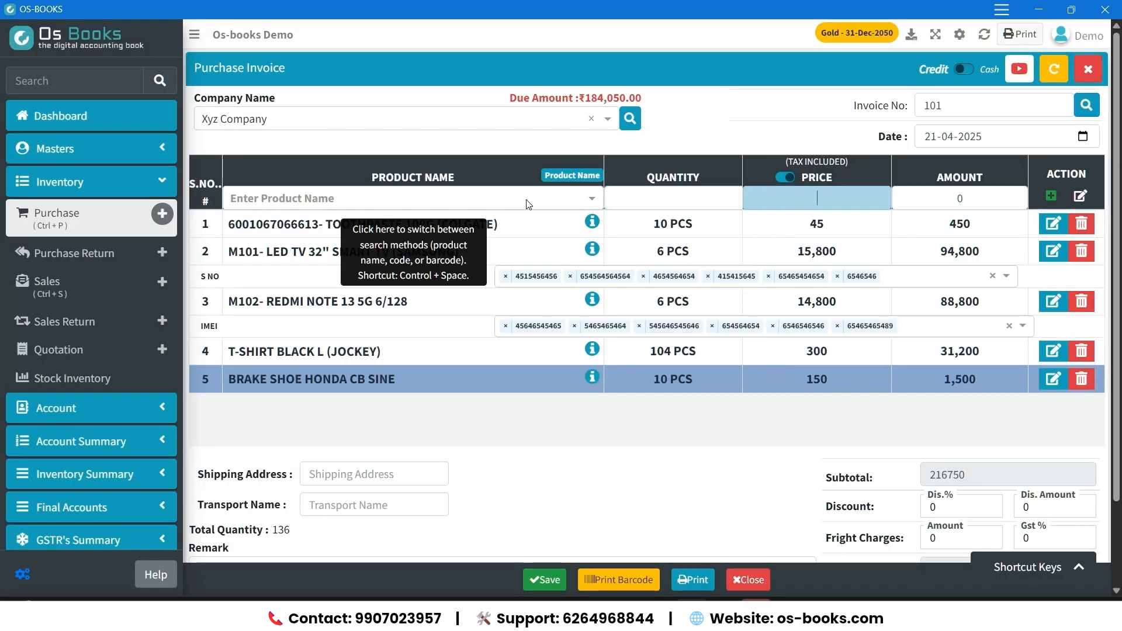
key("Return")
Start a new product named CPVC Pipe 1" and add Astral as its brand.
type("CPVC Pipe 1\"")
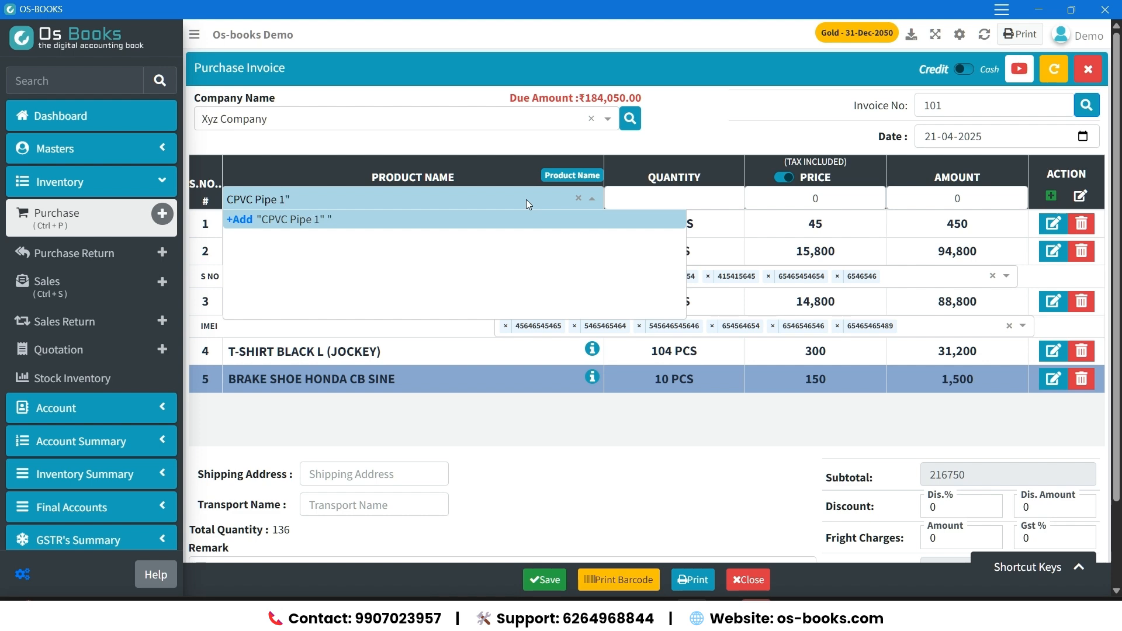
key("Return")
type("Astr")
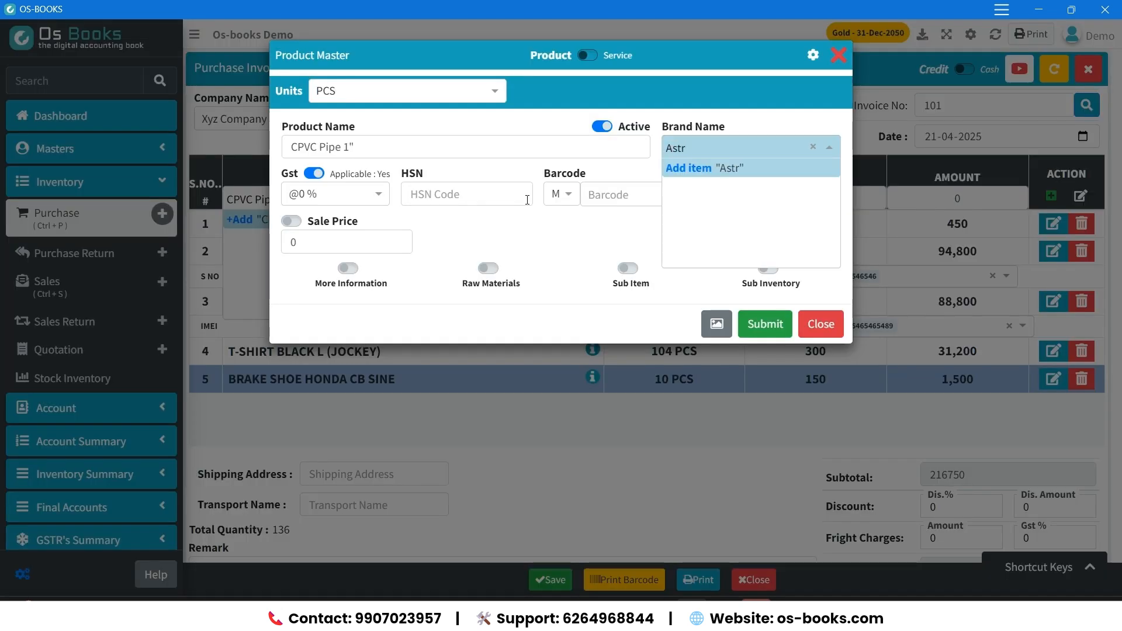
type("al")
key("Return")
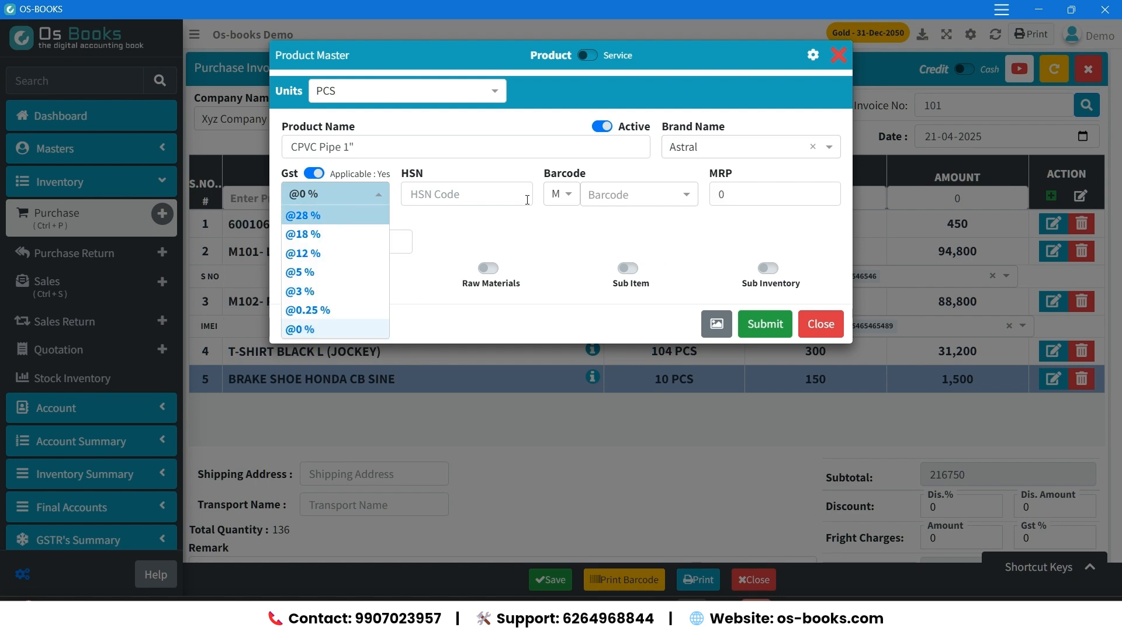
Give the CPVC pipe 18 % GST, MRP 100 and sale price 80, and save the product.
key("Return")
type("300")
key("Return")
type("250")
key("Return")
Add the CPVC pipe to the invoice with a quantity of 50 PCS at a price of 250.
type("50")
key("Return")
type("250")
key("Return")
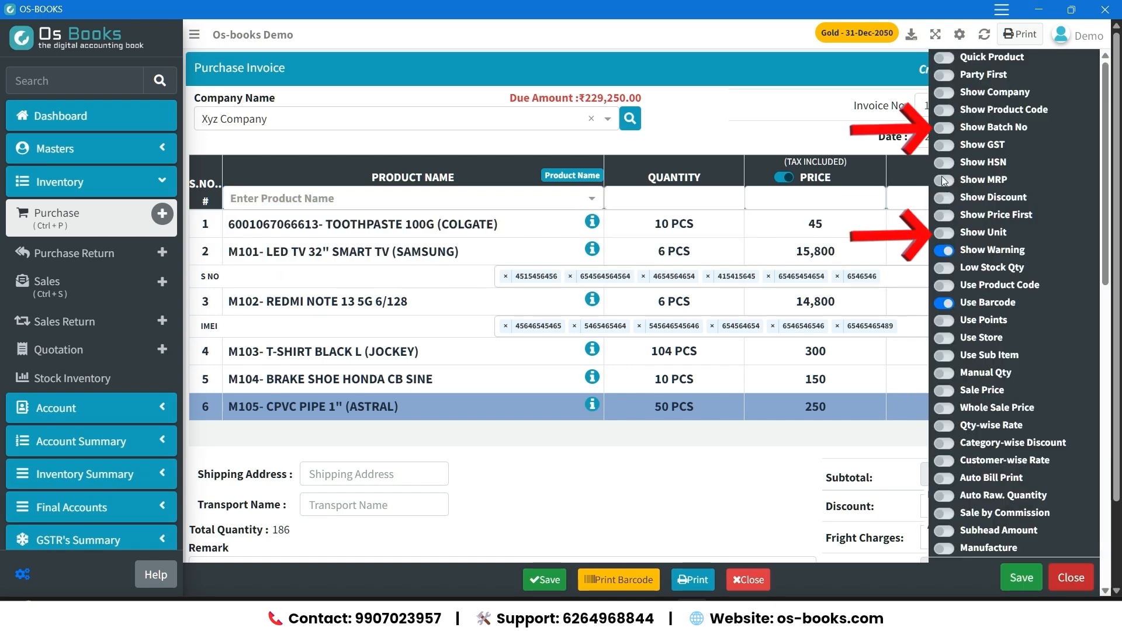
Enable Show Batch No and Show Unit in the invoice settings and save them.
left_click(943, 128)
left_click(952, 234)
left_click(1021, 577)
Create a product named Paracetamol Tablet with no brand and 0 % GST, and save it for the invoice entry row.
left_click(462, 201)
type("Paracetamol Tablet")
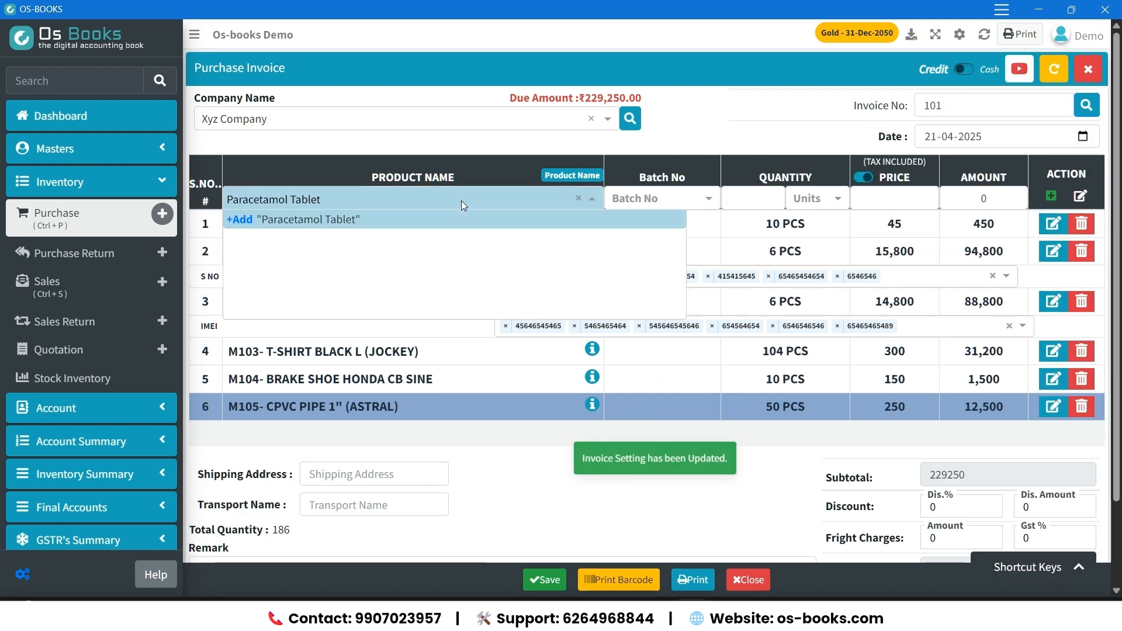
key("Return")
key("Return")
key("Return")
key("Return")
key("Return")
key("Return")
key("Return")
key("Return")
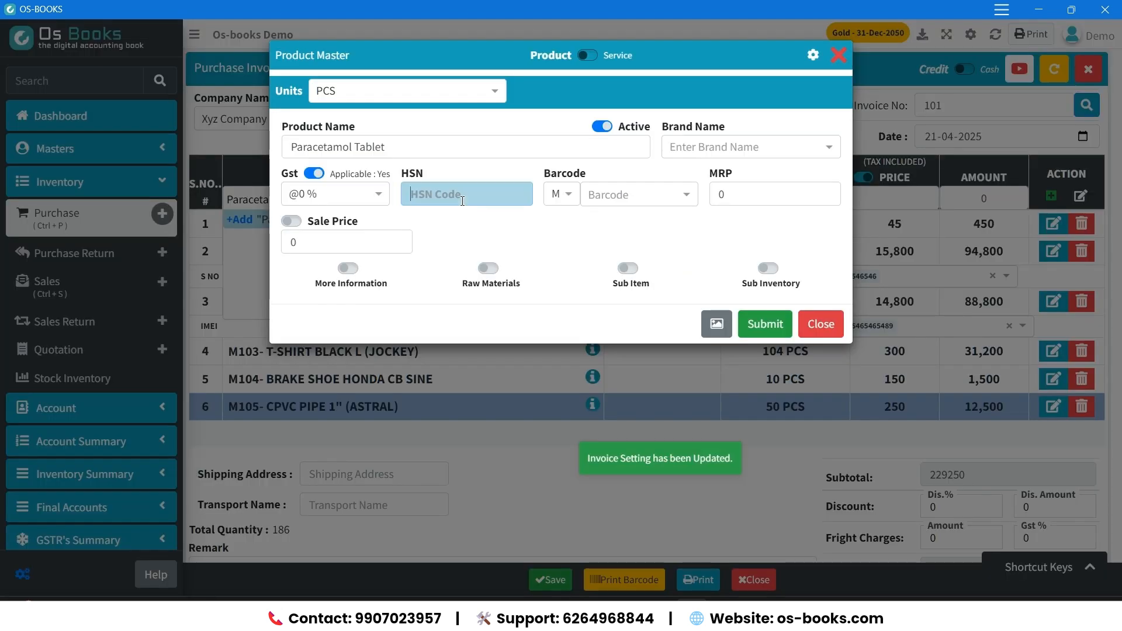
key("Return")
key("Return")
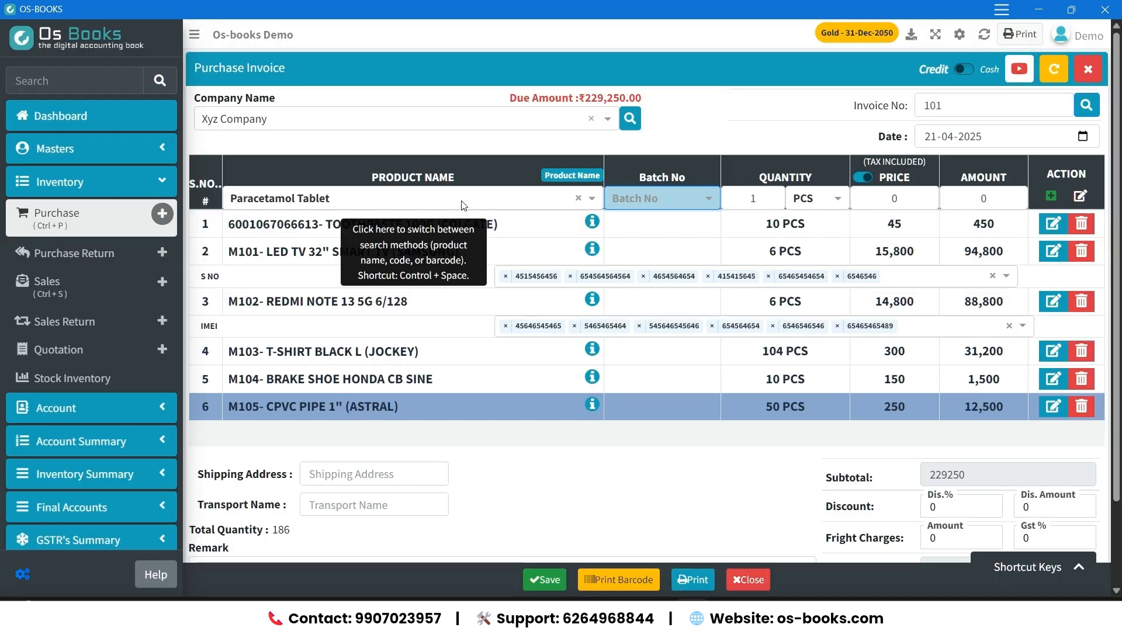
Add batch CRCN500B0324 for the tablet with manufacture date February 2025 and expiry date January 2027.
type("CRCN500B0324")
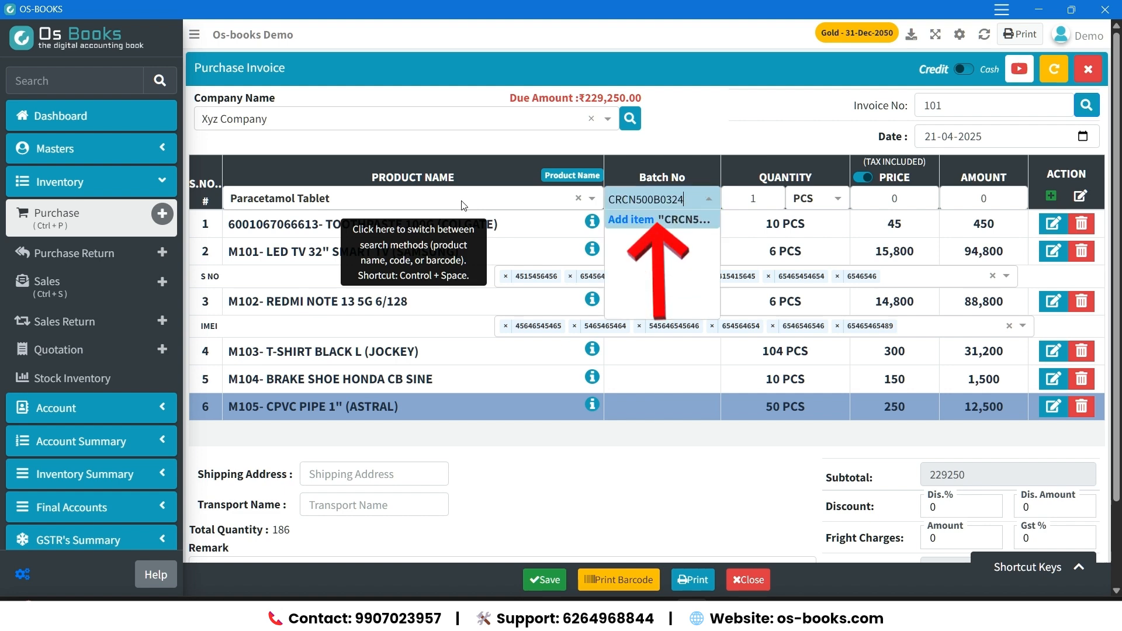
key("Return")
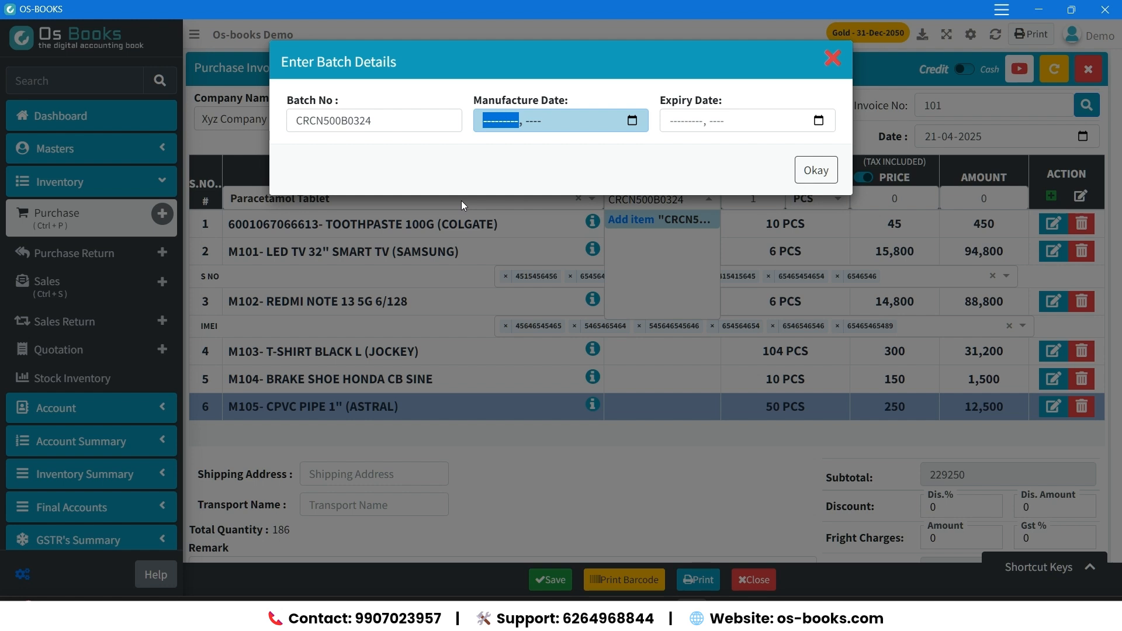
type("f")
key("Tab")
type("2025")
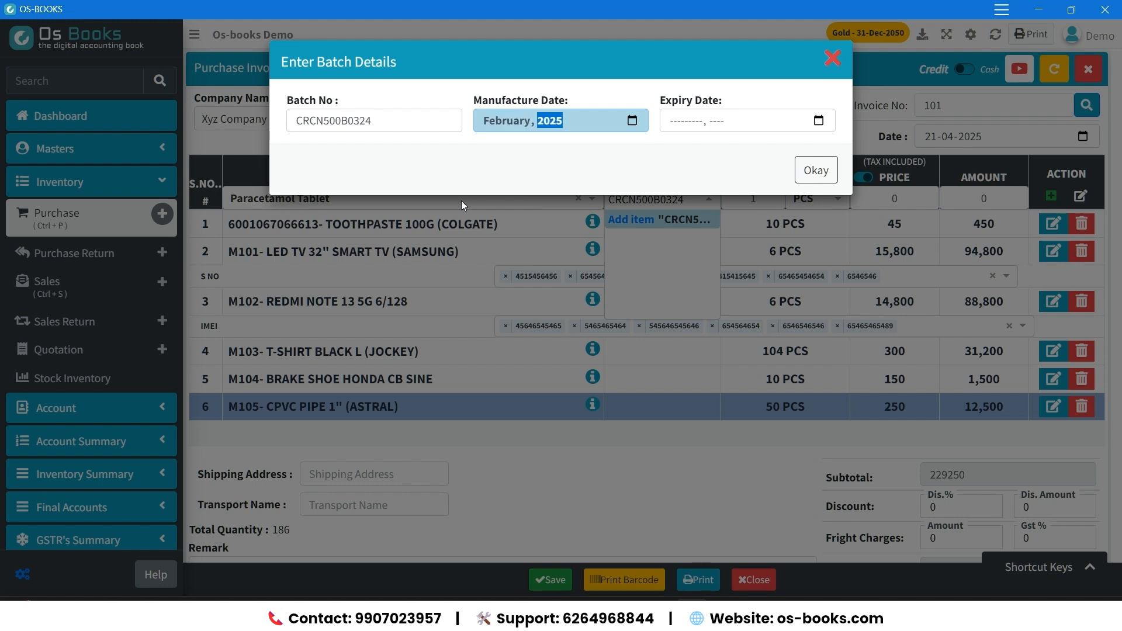
key("Tab")
key("Tab")
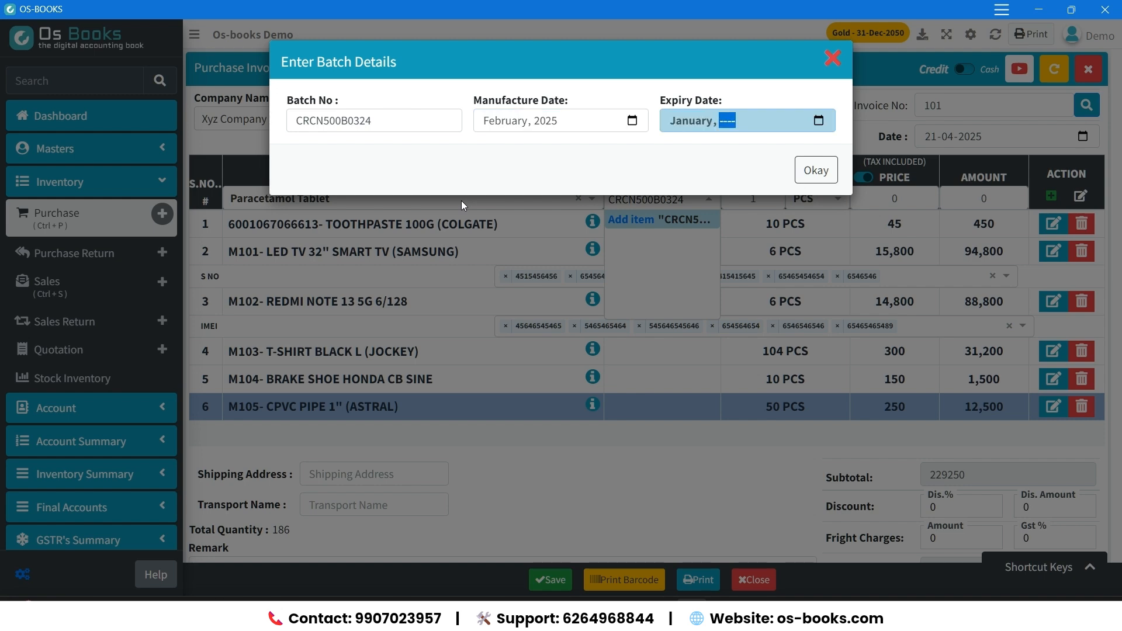
type("2027")
key("Return")
key("Return")
key("Return")
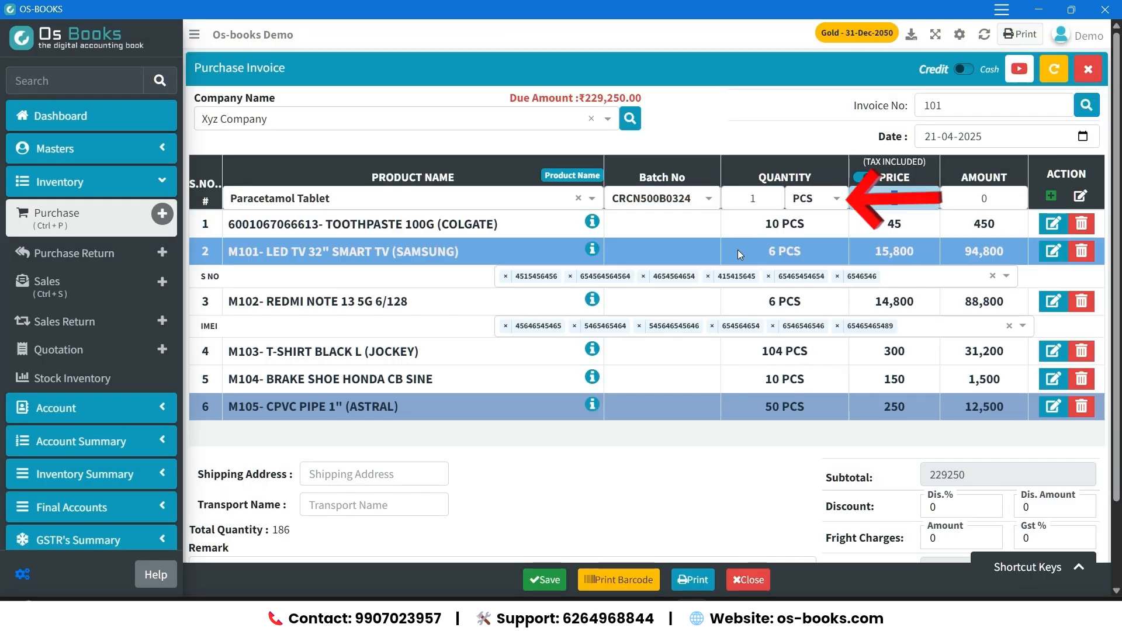
Add a new unit named Stirp for the tablet, with GST UQC PAC-PACKS and 10 PCS per unit, and save it.
left_click(826, 200)
type("Strip")
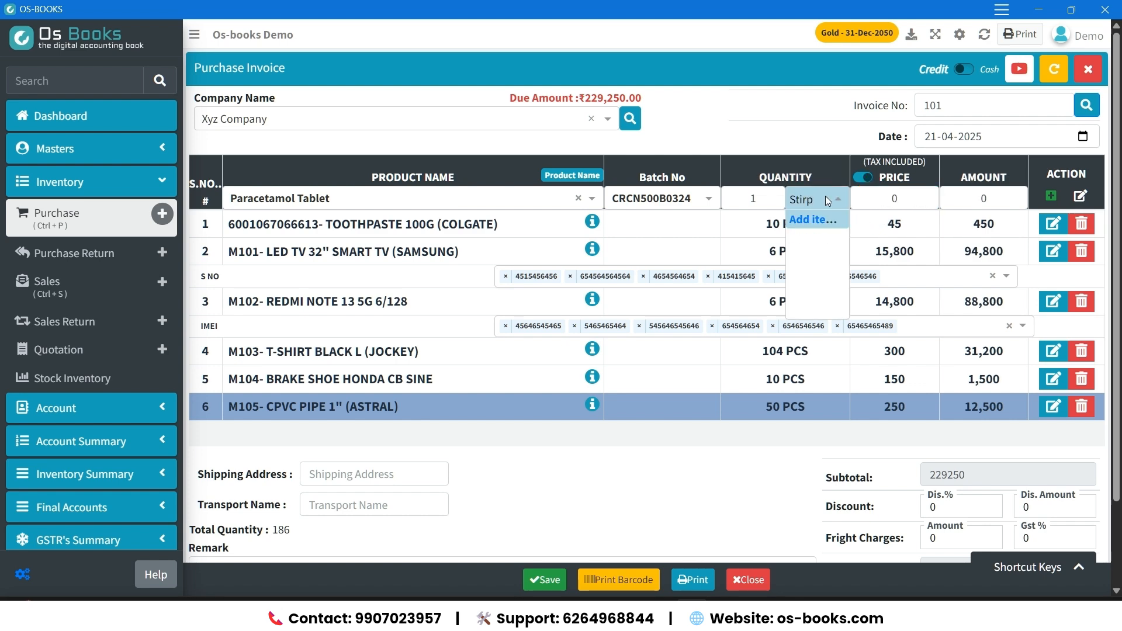
key("Return")
key("Tab")
type("pa")
key("Return")
key("Tab")
type("10")
key("Tab")
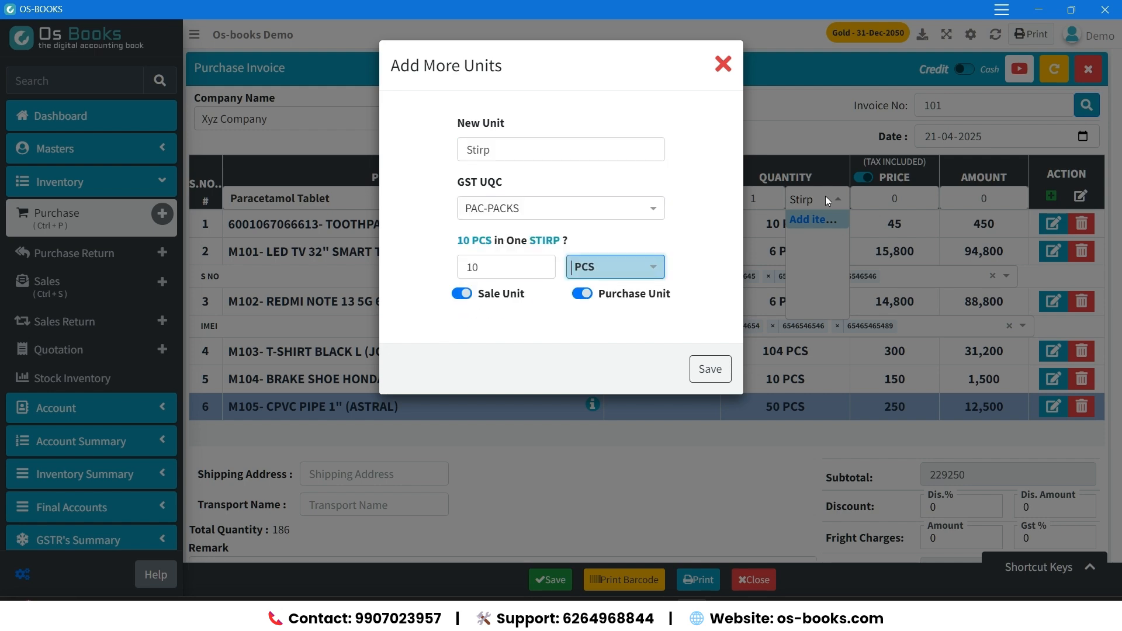
key("Return")
Add the Paracetamol Tablet line at a price of 14 and save the purchase invoice.
type("14")
key("Return")
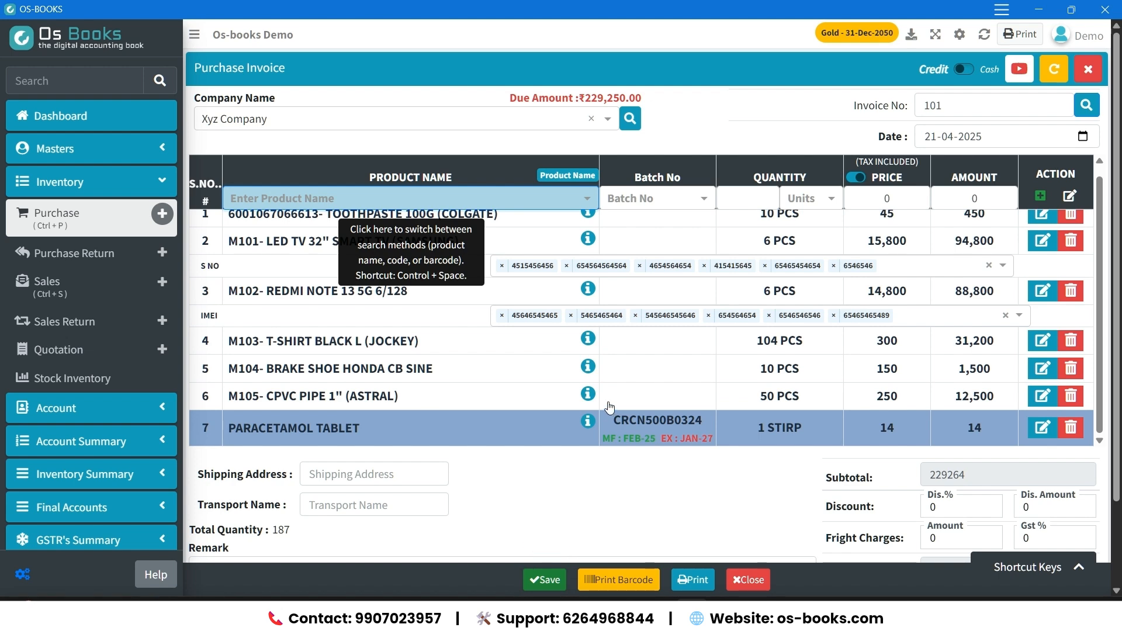
left_click(546, 580)
Open the current stock details from the dashboard and review each product's quantity, value, serial numbers and batch.
left_click(119, 123)
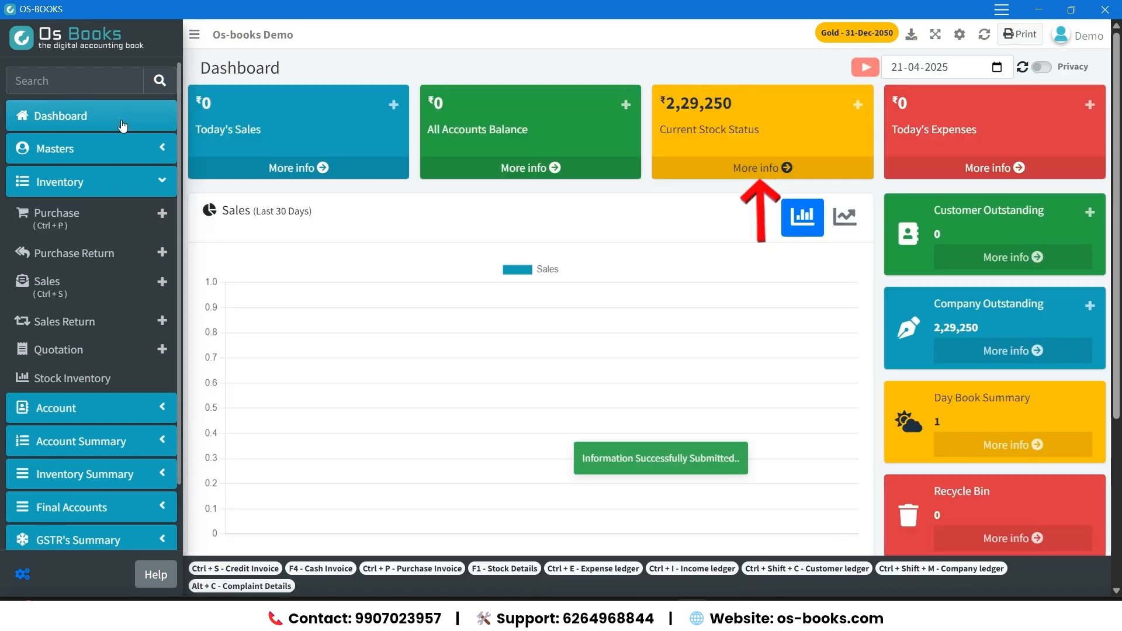
left_click(819, 170)
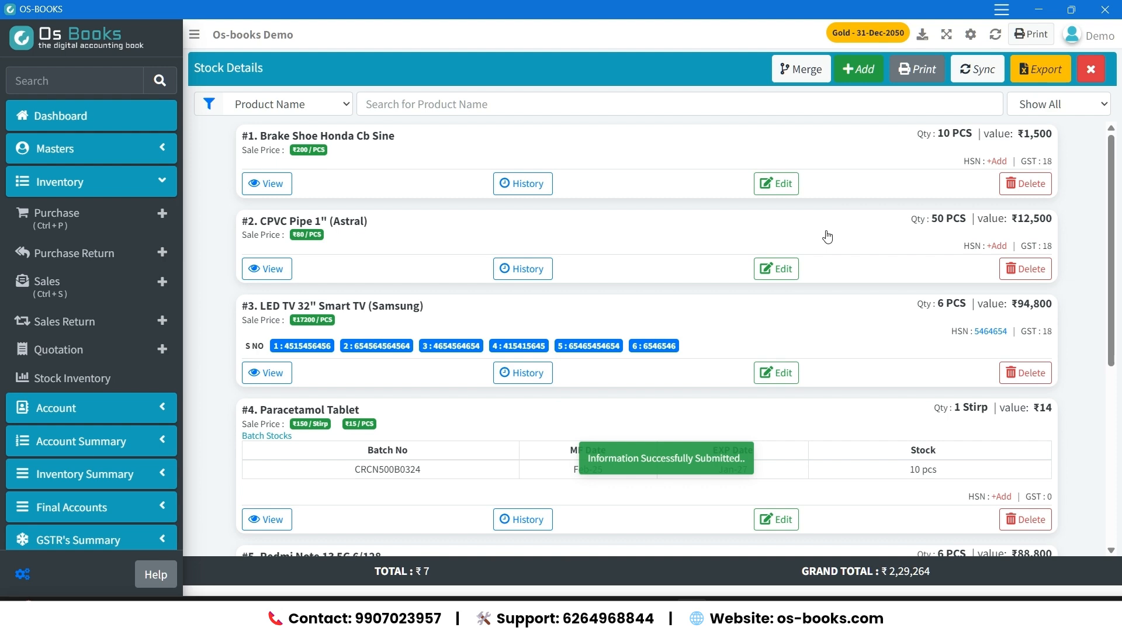
scroll(827, 237, "down", 5)
scroll(827, 235, "up", 4)
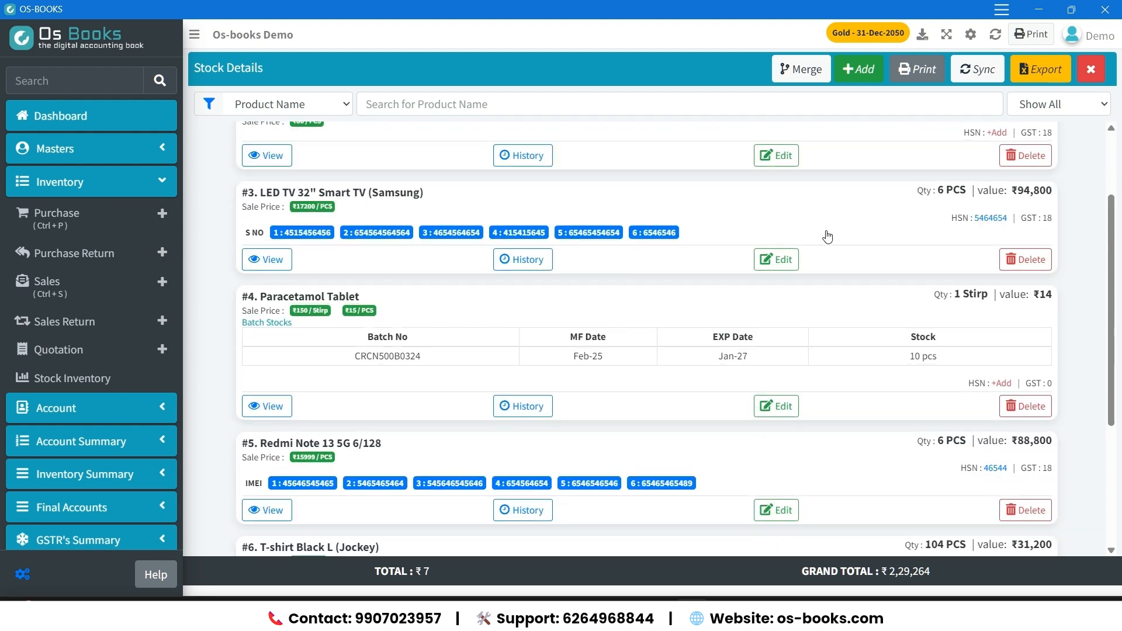
scroll(827, 236, "down", 1)
left_click_drag(358, 292, 952, 306)
scroll(893, 372, "up", 2)
left_click(892, 372)
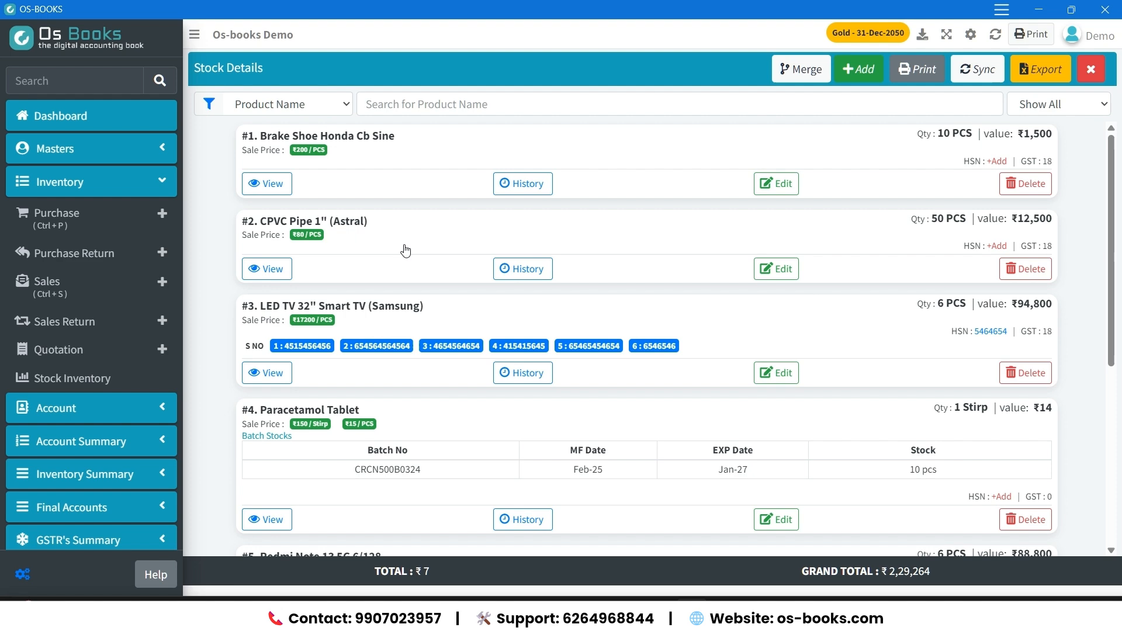
scroll(751, 336, "down", 1)
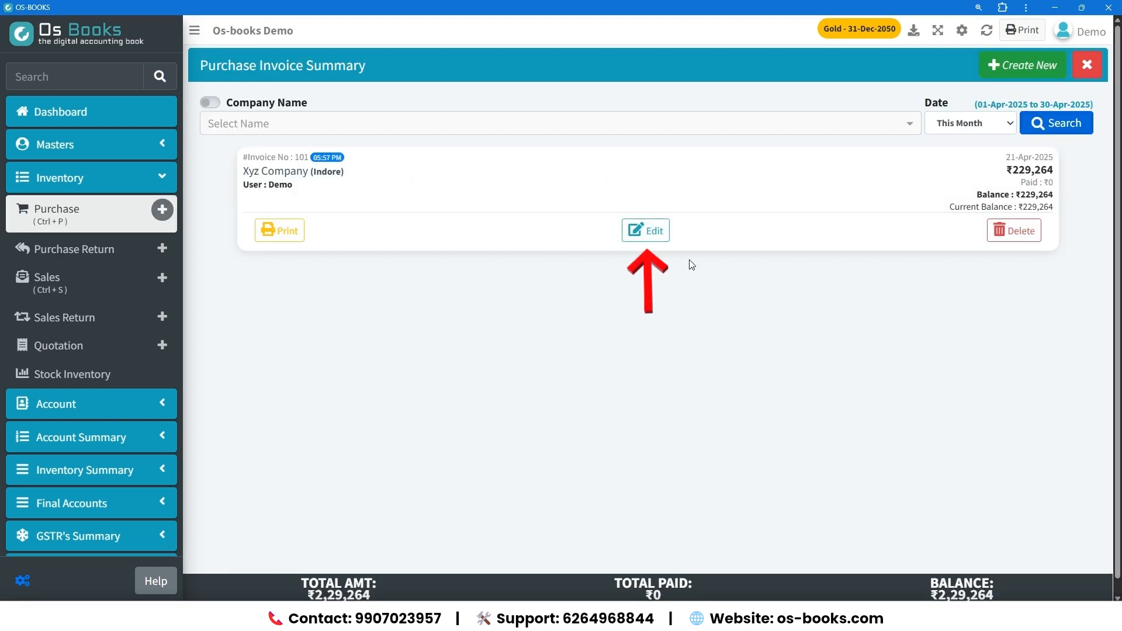
Open purchase invoice 101 for editing and generate barcode labels for its products.
left_click(659, 235)
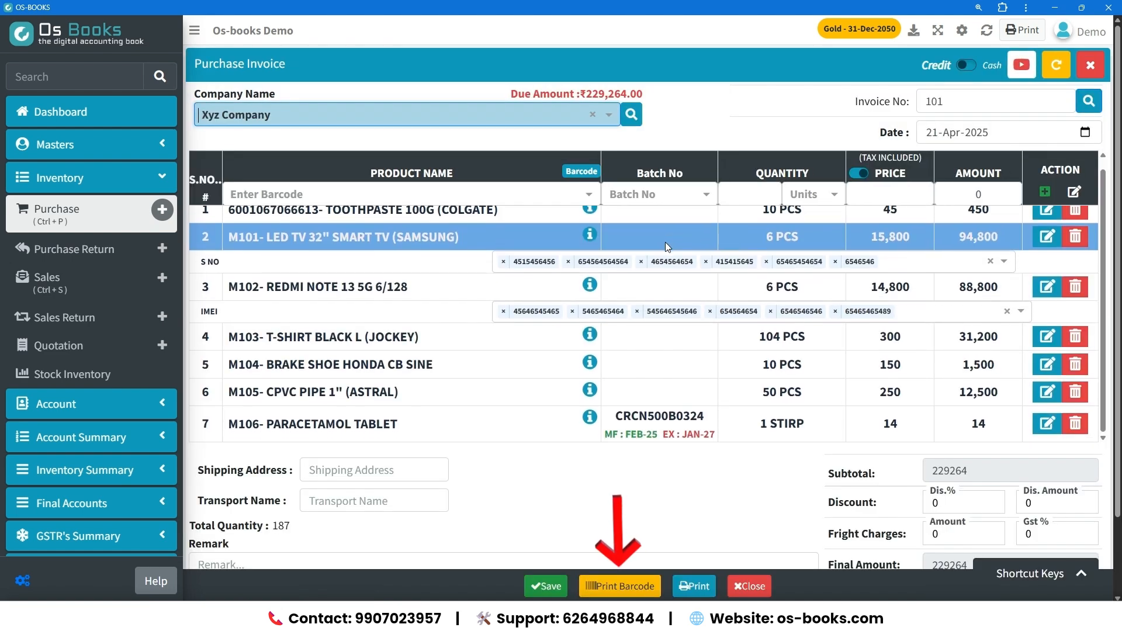
left_click(643, 586)
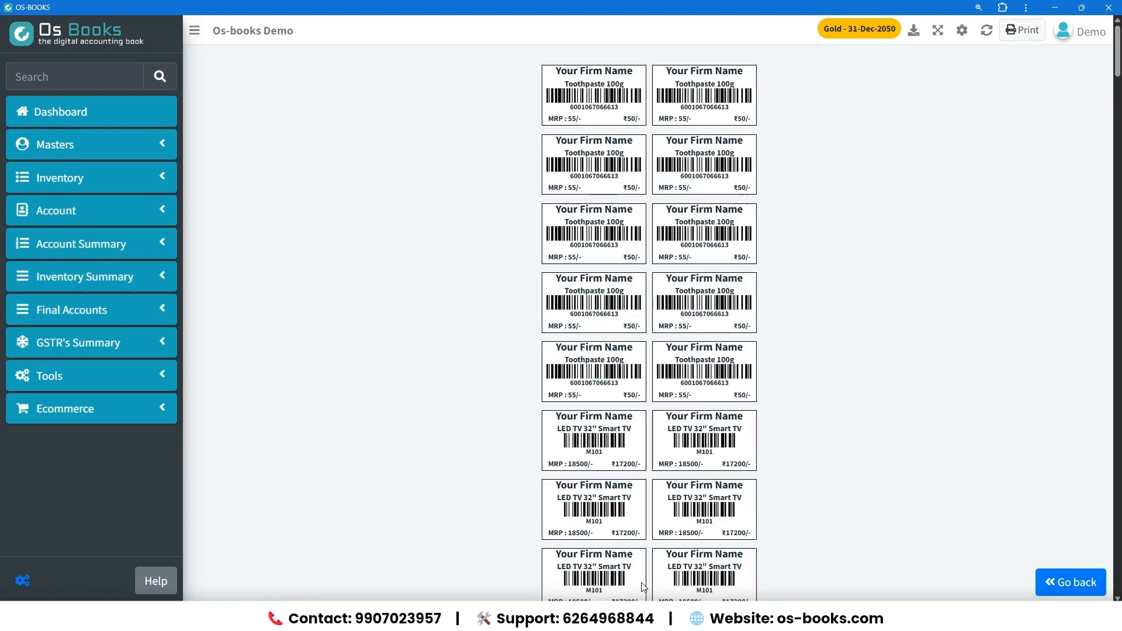
Examine the product names, barcodes, MRPs and sale prices on the generated labels, and reload the application.
scroll(747, 355, "down", 10)
scroll(747, 358, "down", 10)
scroll(744, 359, "down", 10)
scroll(746, 372, "down", 10)
scroll(744, 369, "down", 10)
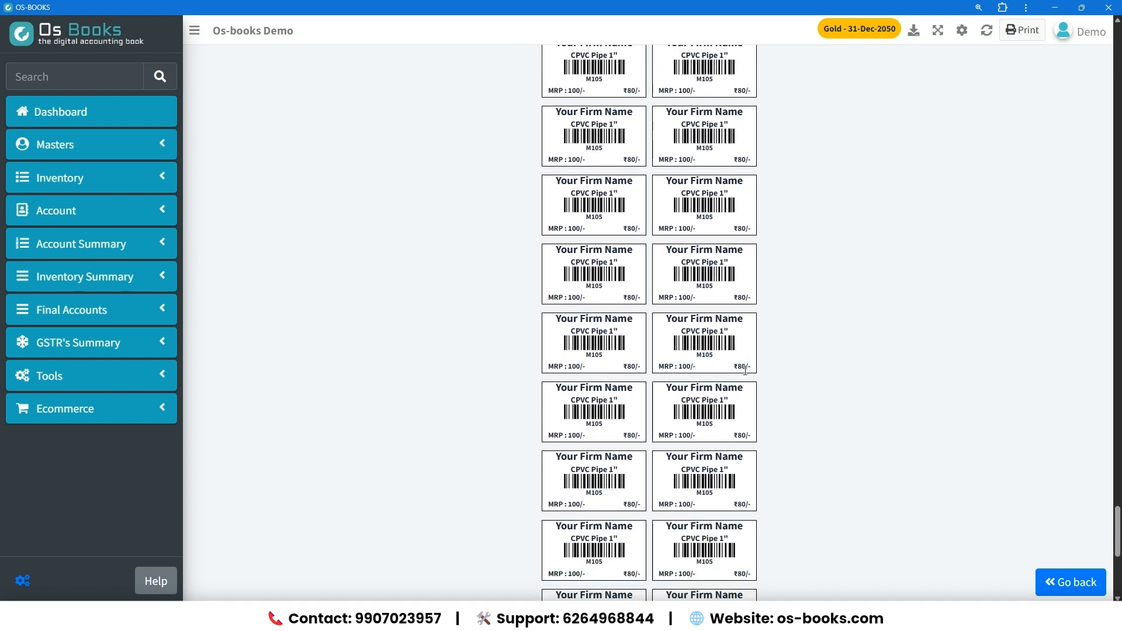
scroll(746, 370, "down", 5)
scroll(784, 409, "up", 10)
scroll(784, 410, "up", 12)
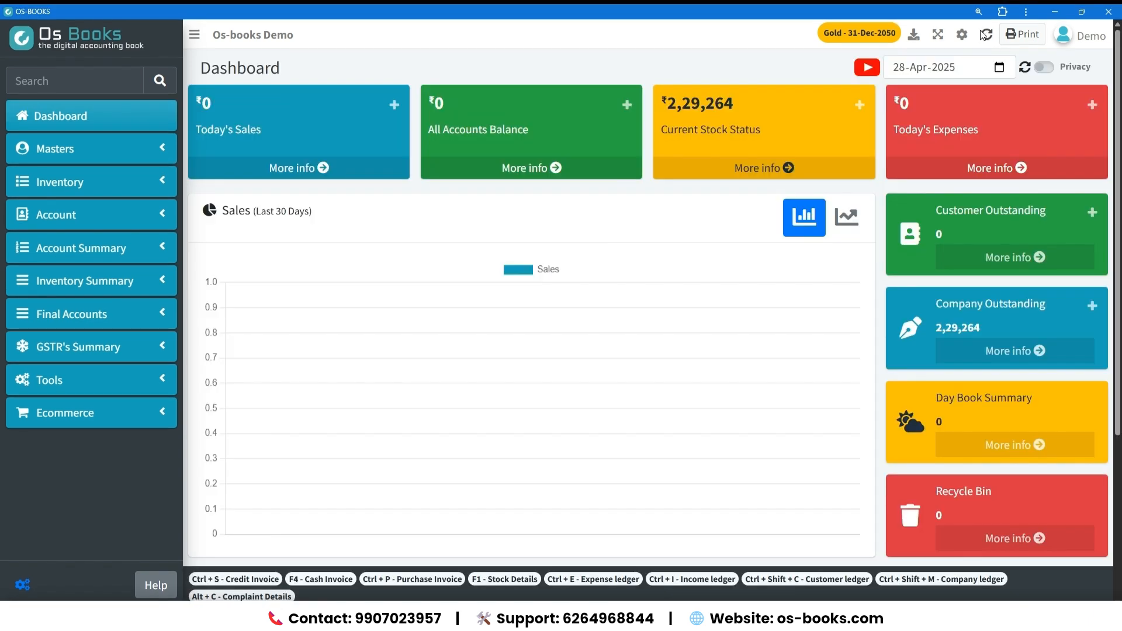
left_click(989, 35)
Start a new credit sales invoice and add the customer by name as a new customer, keeping the proposed date.
left_click(170, 187)
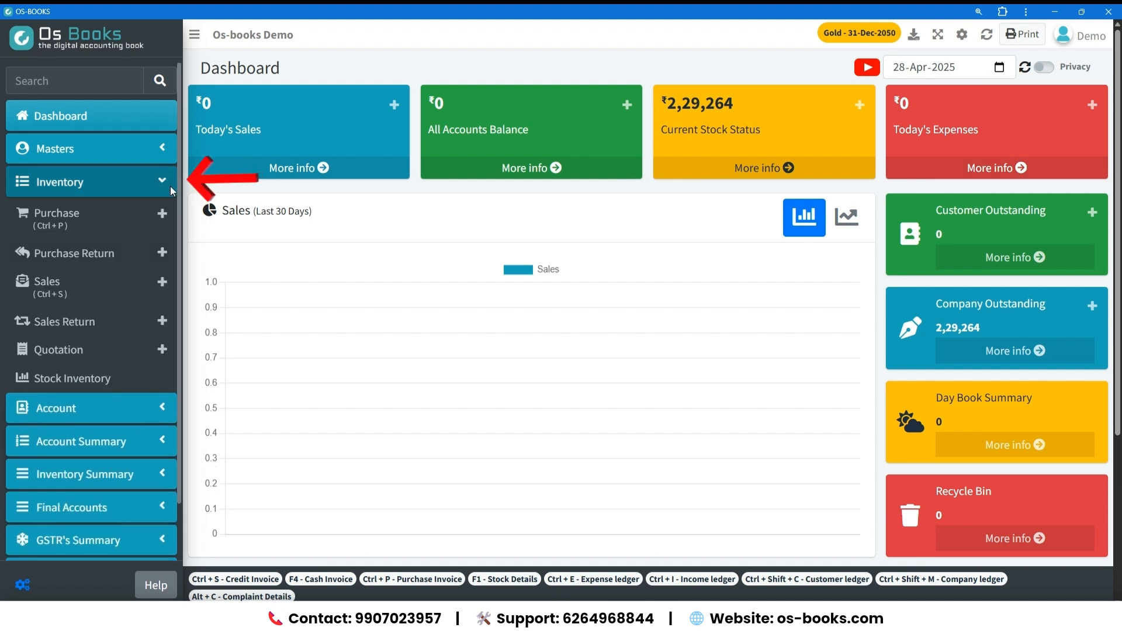
left_click(162, 290)
type("Rajesh")
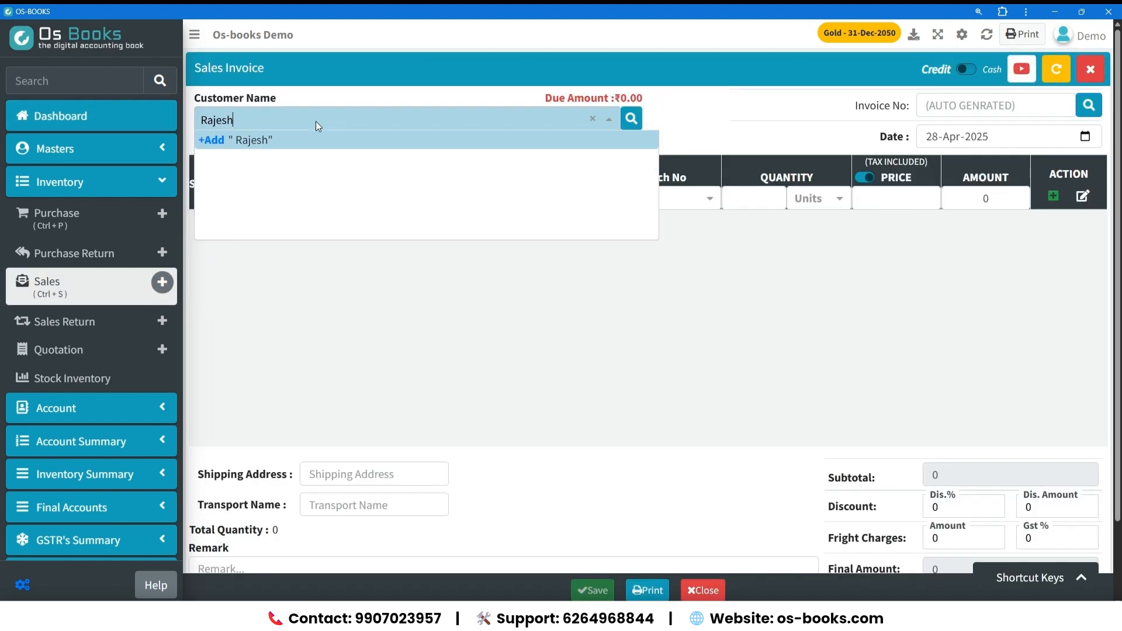
key("Return")
key("Return")
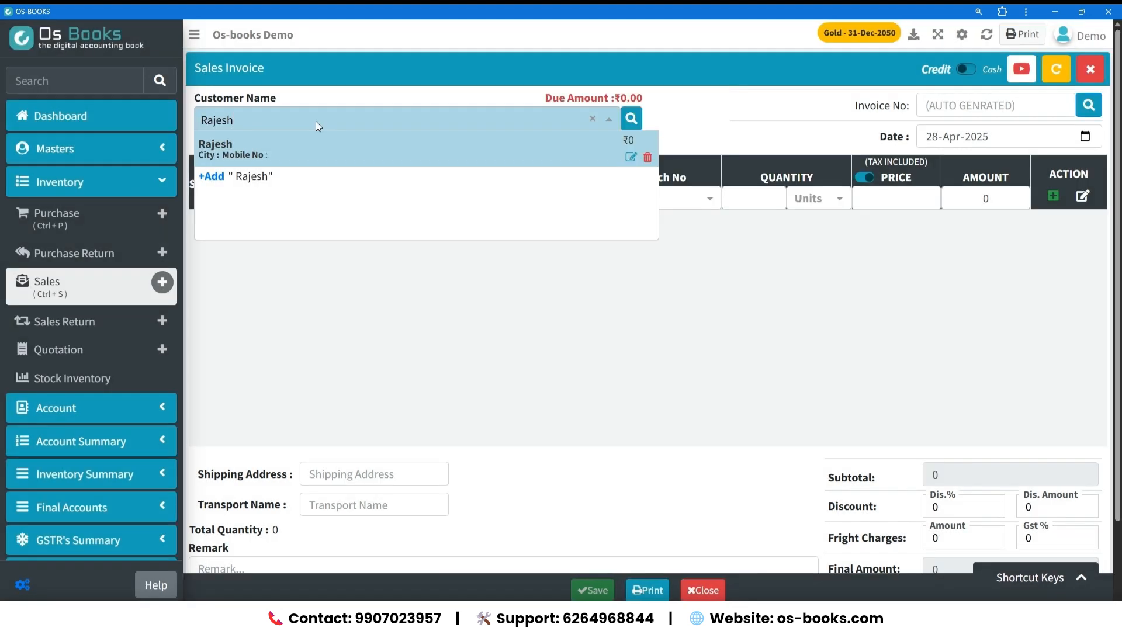
key("Return")
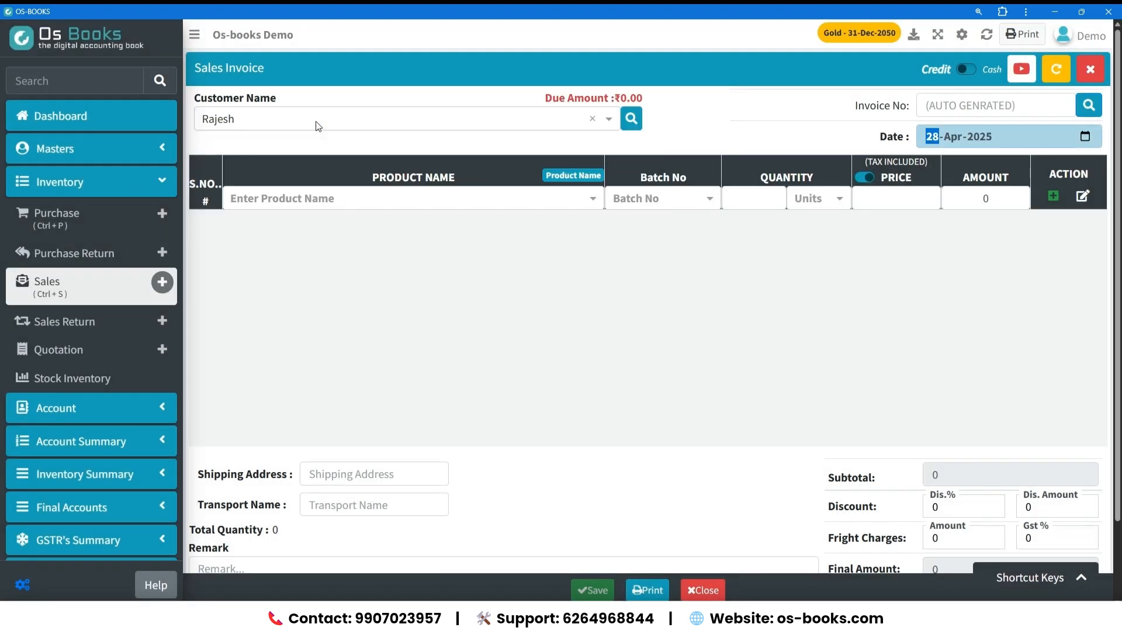
key("Return")
key("Down")
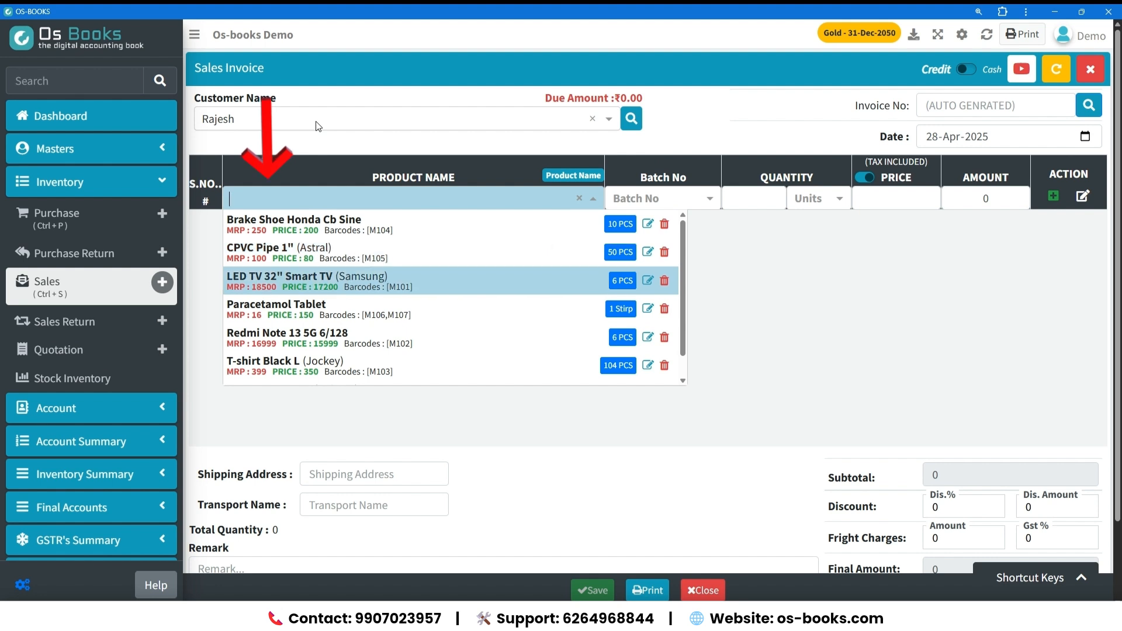
key("Down")
key("Return")
key("Return")
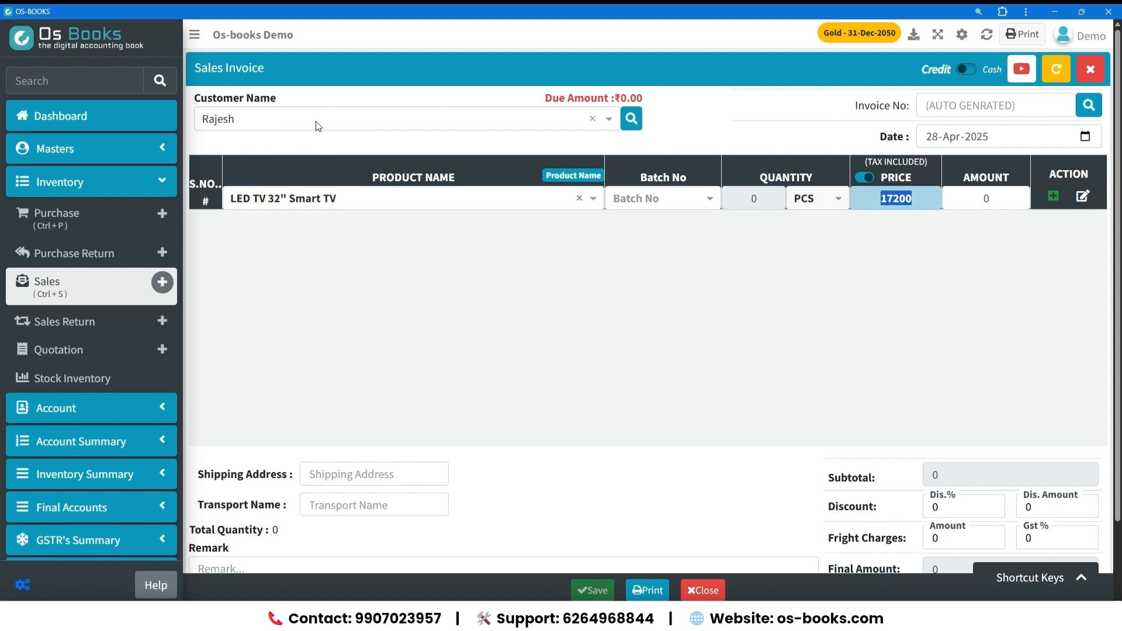
key("Return")
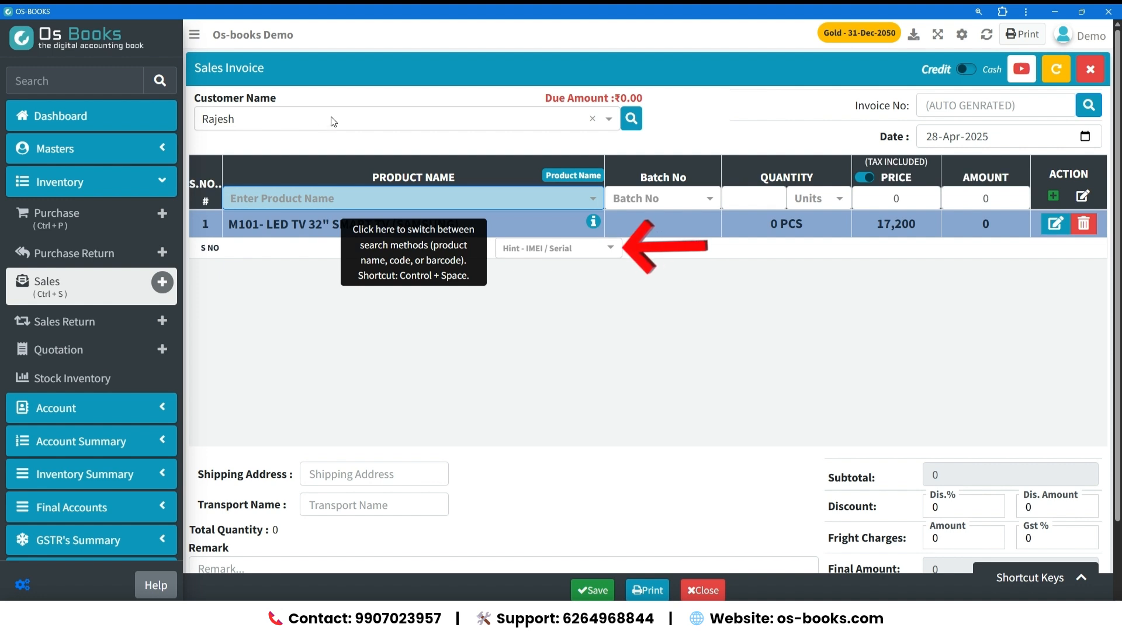
left_click(542, 248)
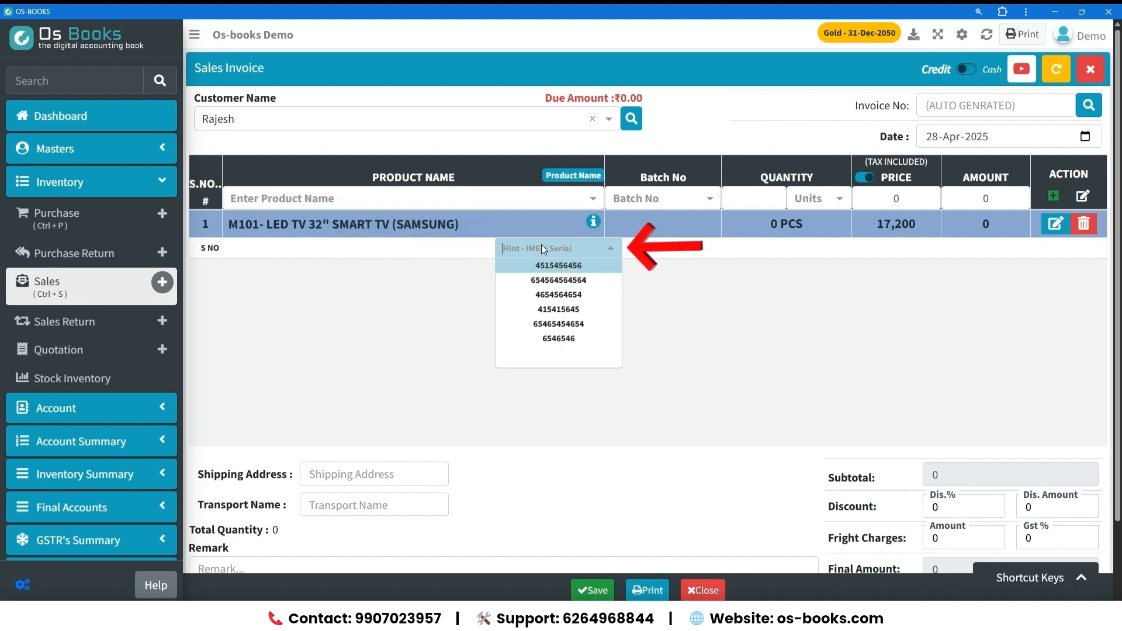
left_click(558, 325)
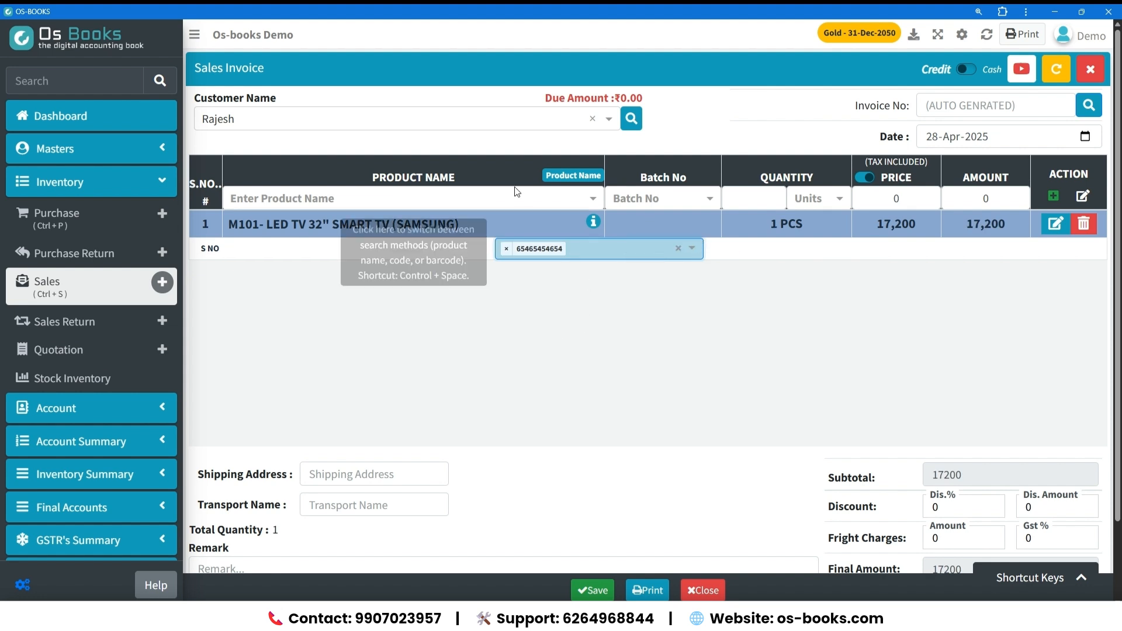
left_click(502, 196)
key("Down")
key("Down")
key("Down")
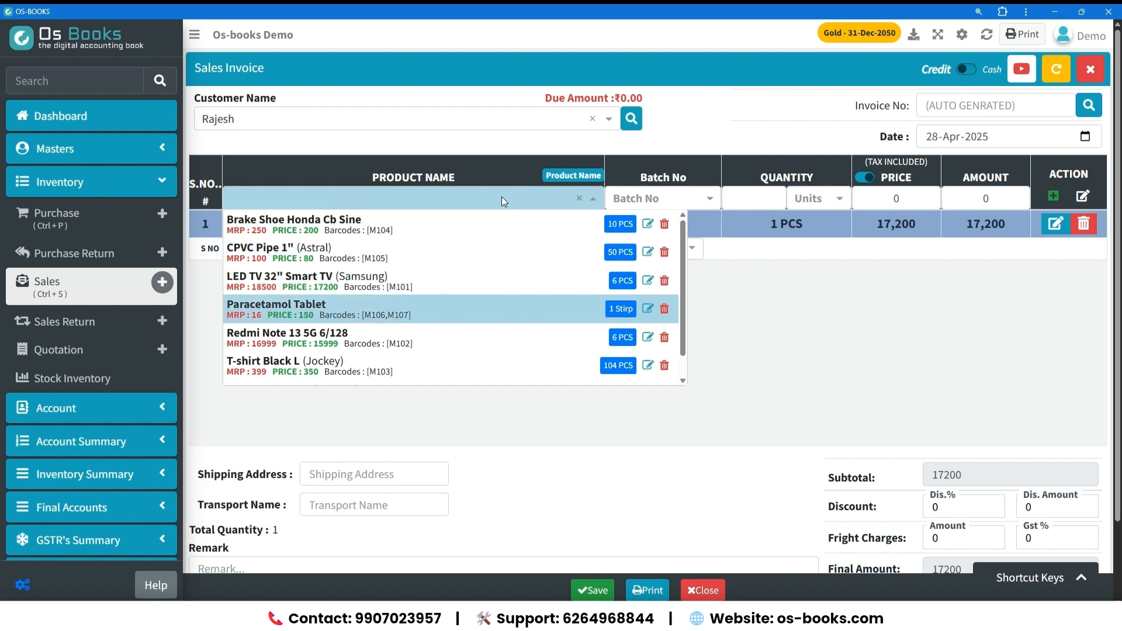
key("Down")
key("Return")
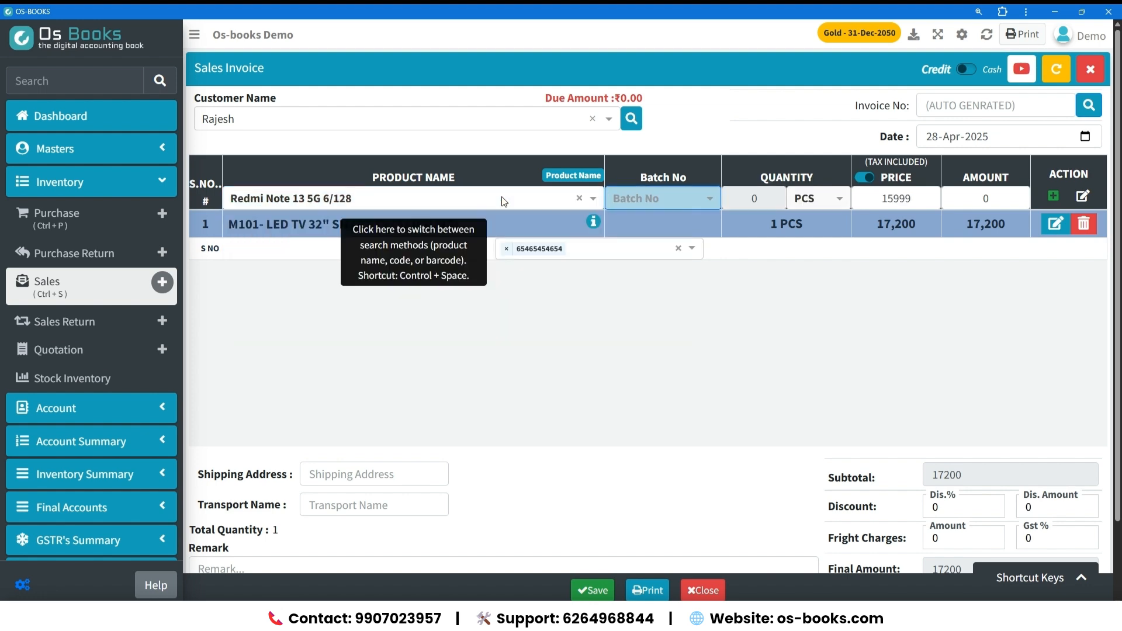
key("Tab")
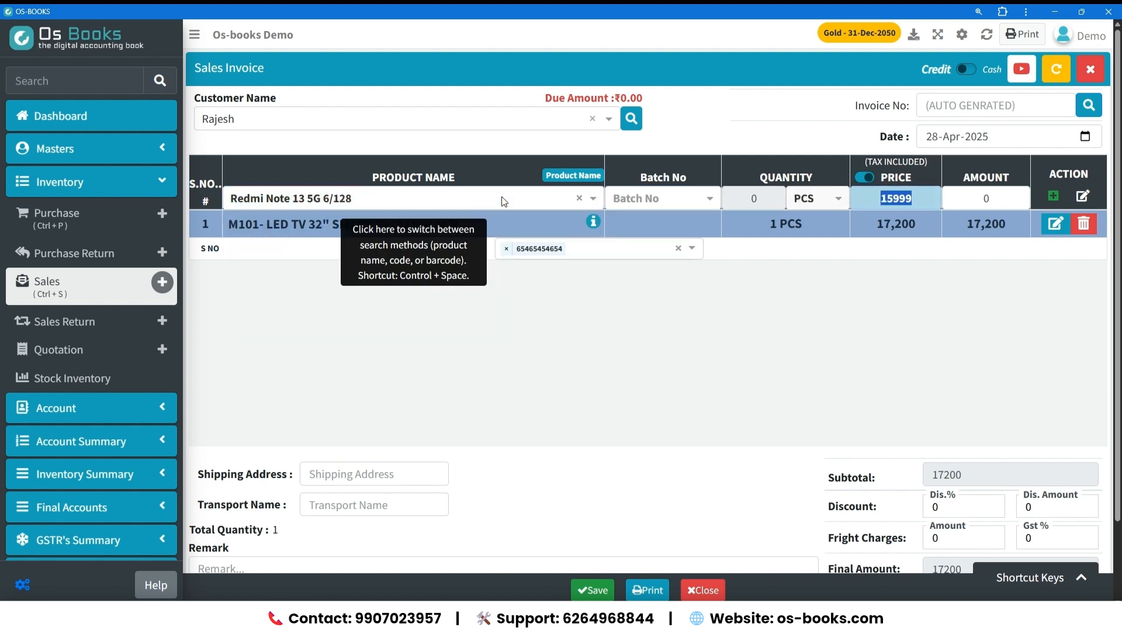
key("Return")
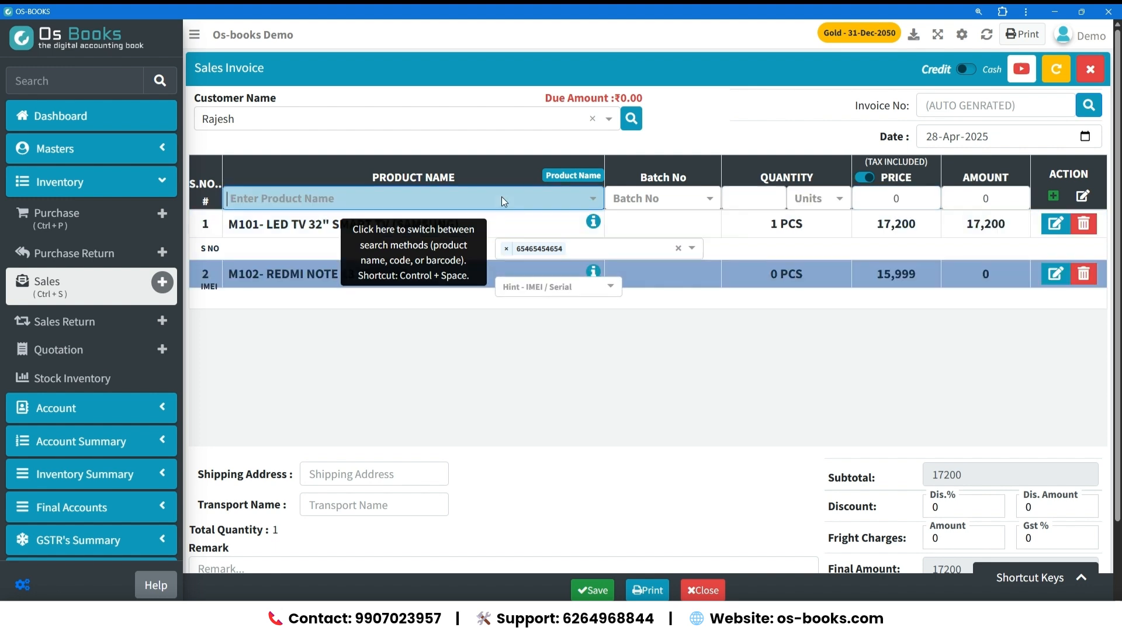
left_click(529, 319)
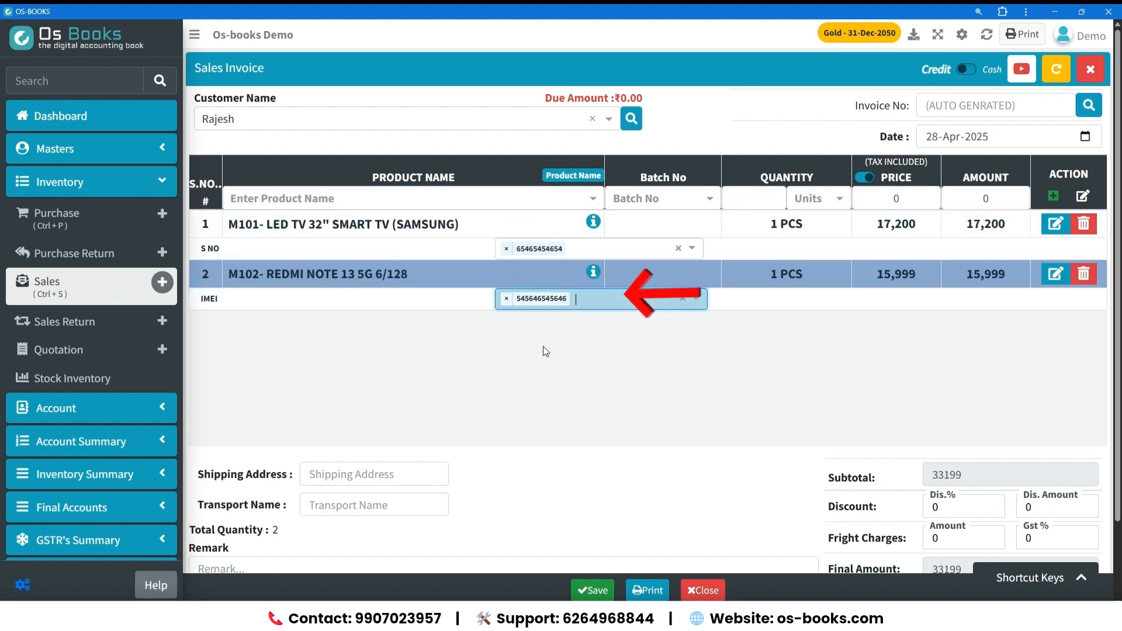
Add one T-shirt Black L (Jockey) at a price of 350 to the sales invoice.
left_click(440, 202)
key("Down")
key("Down")
key("Down")
key("Down")
key("Down")
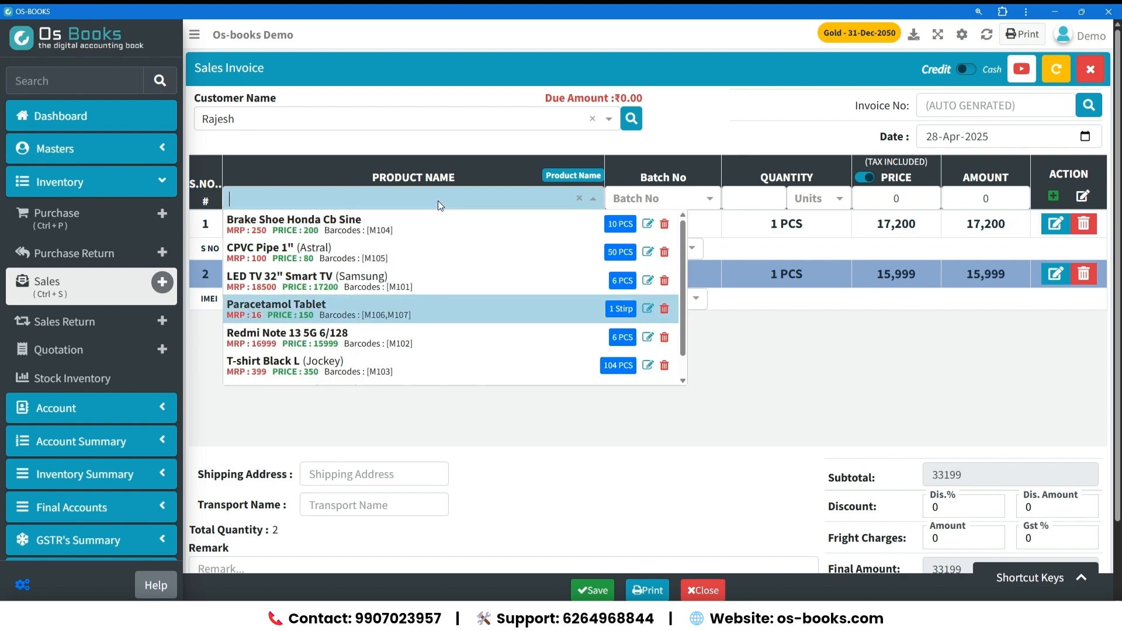
key("Return")
Add Paracetamol Tablet from batch CRCN500B0324 with a quantity of 5 PCS at a price of 15.
key("Down")
key("Down")
key("Down")
key("Down")
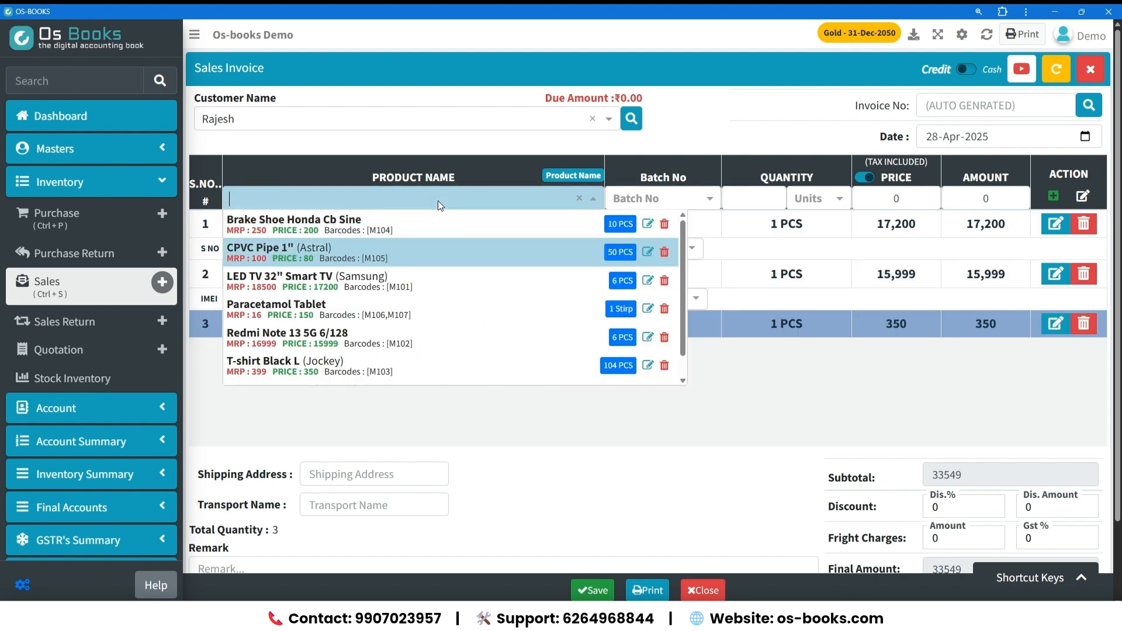
key("Return")
key("Down")
key("Return")
type("5")
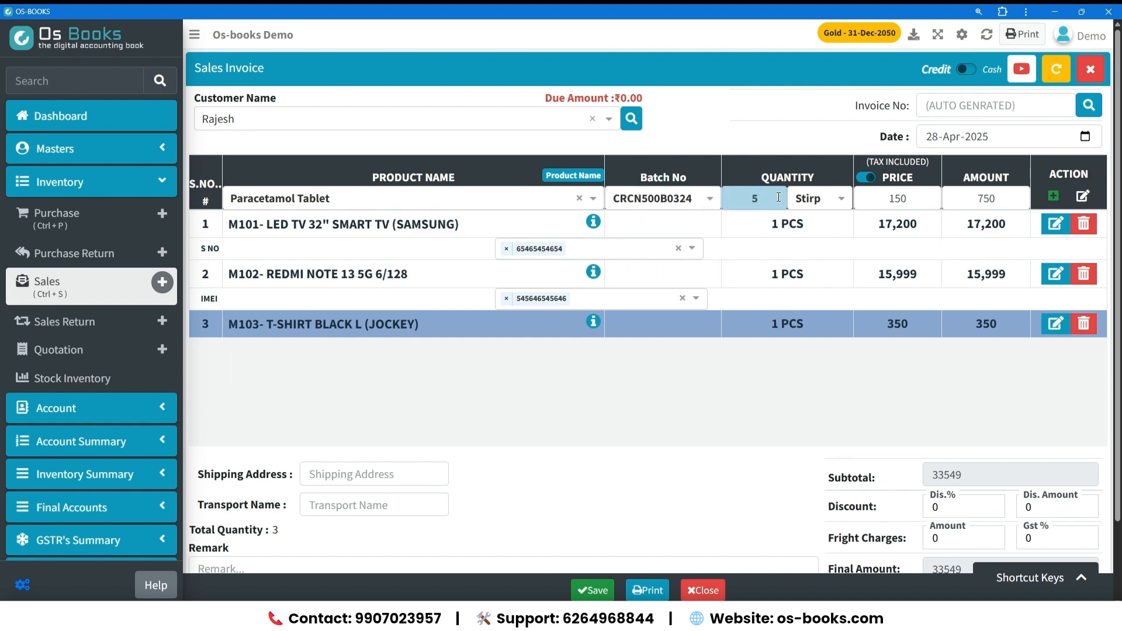
left_click(833, 202)
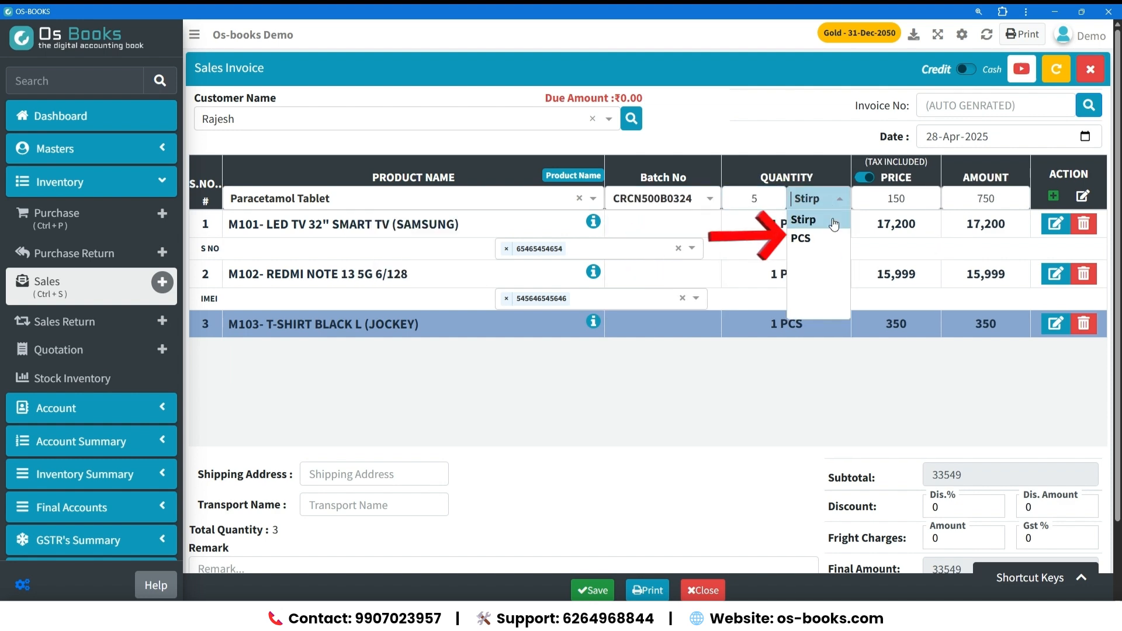
left_click(833, 249)
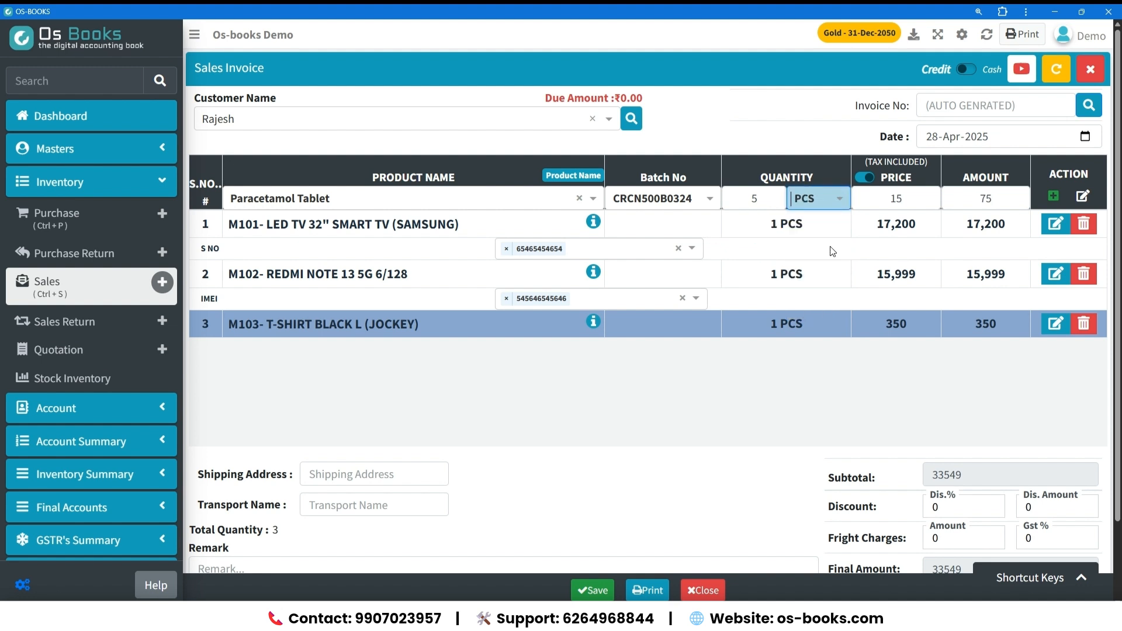
key("Tab")
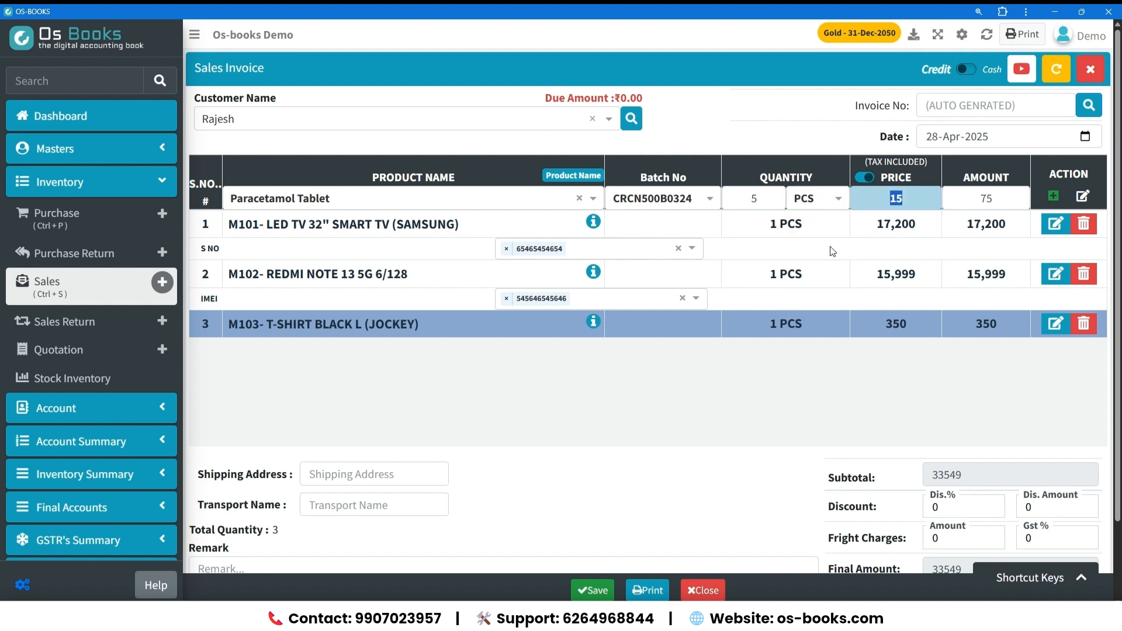
key("Return")
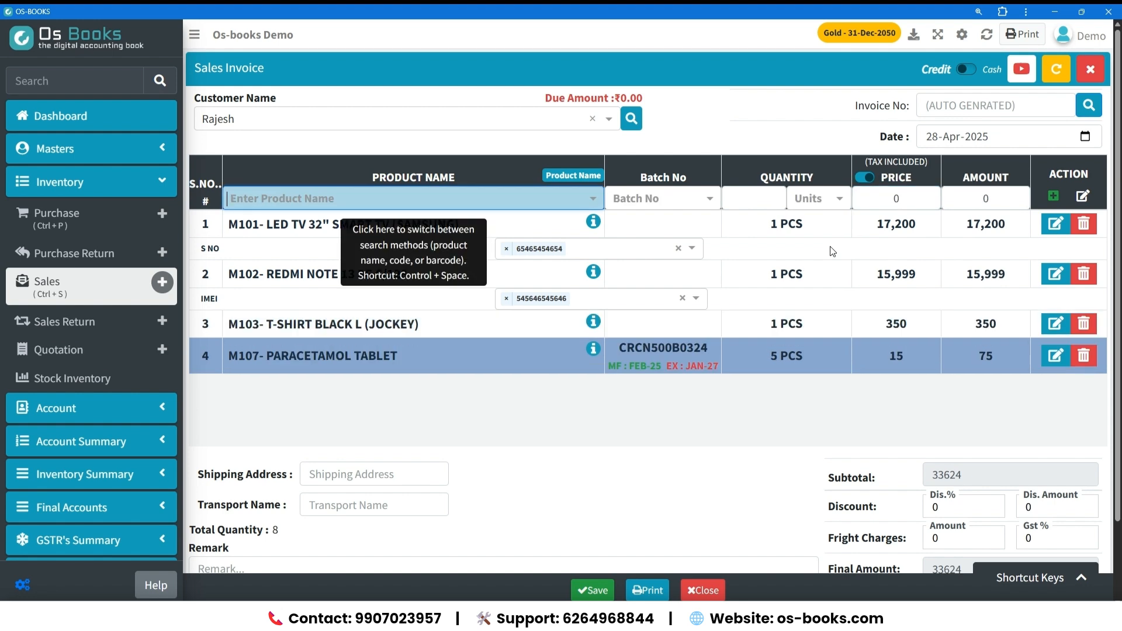
left_click(542, 201)
key("Down")
key("Down")
key("Down")
key("Down")
key("Down")
key("Down")
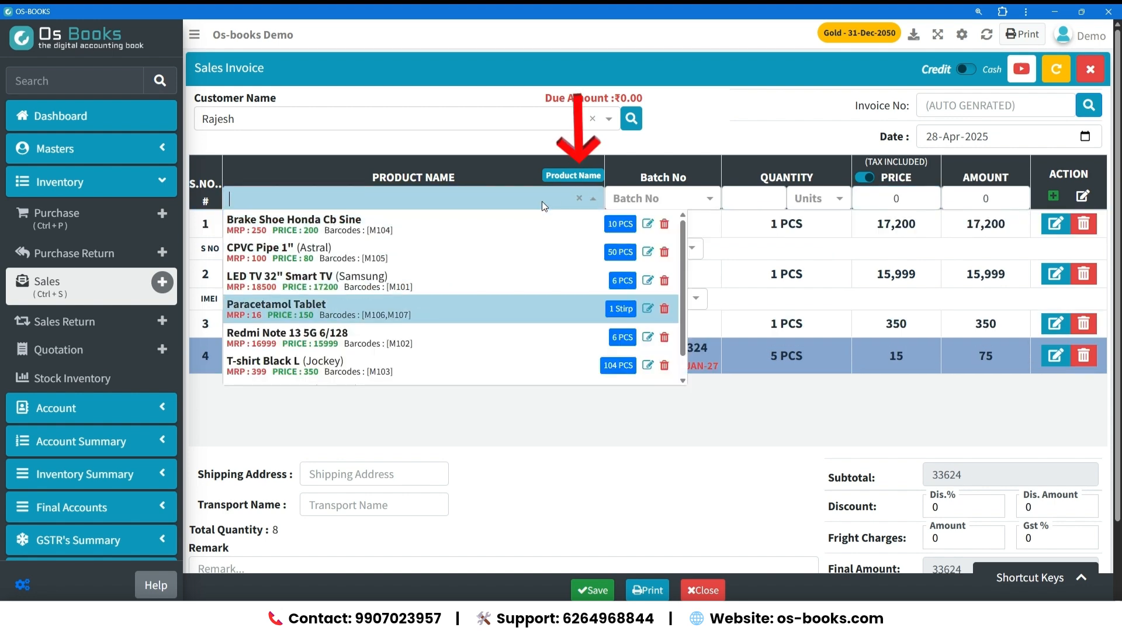
left_click(588, 176)
left_click(590, 177)
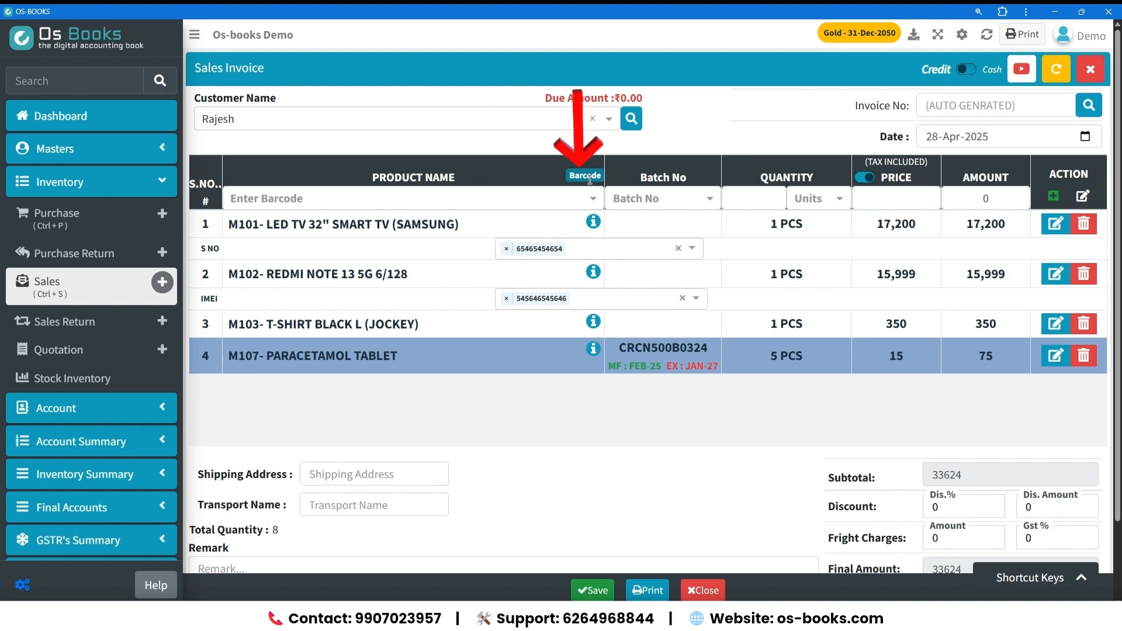
left_click(569, 197)
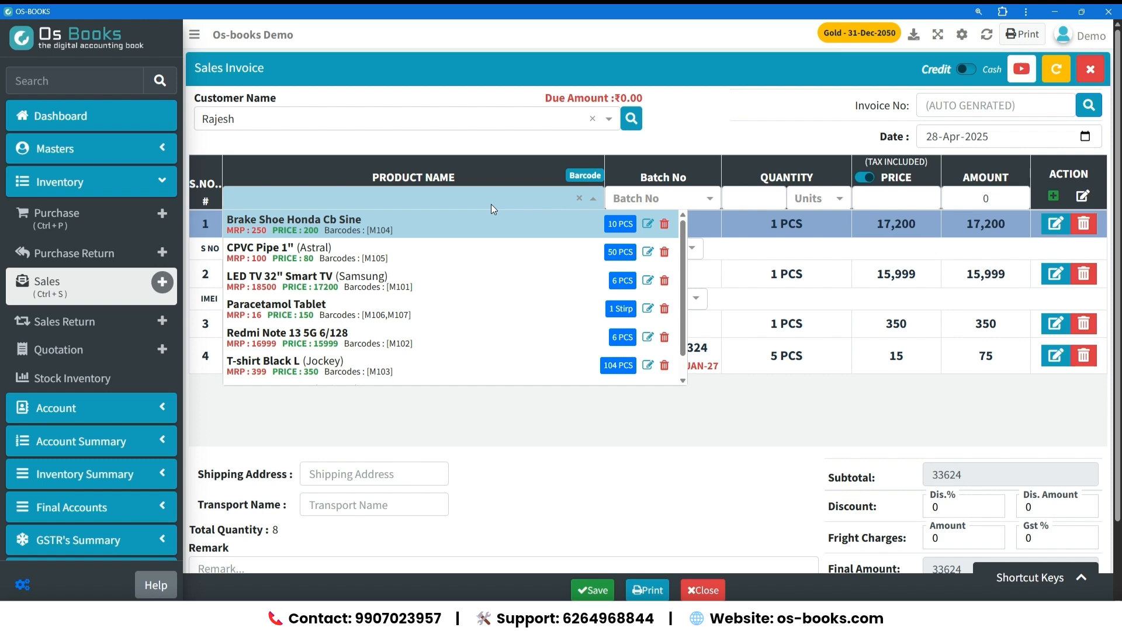
type("6001067066613")
key("Return")
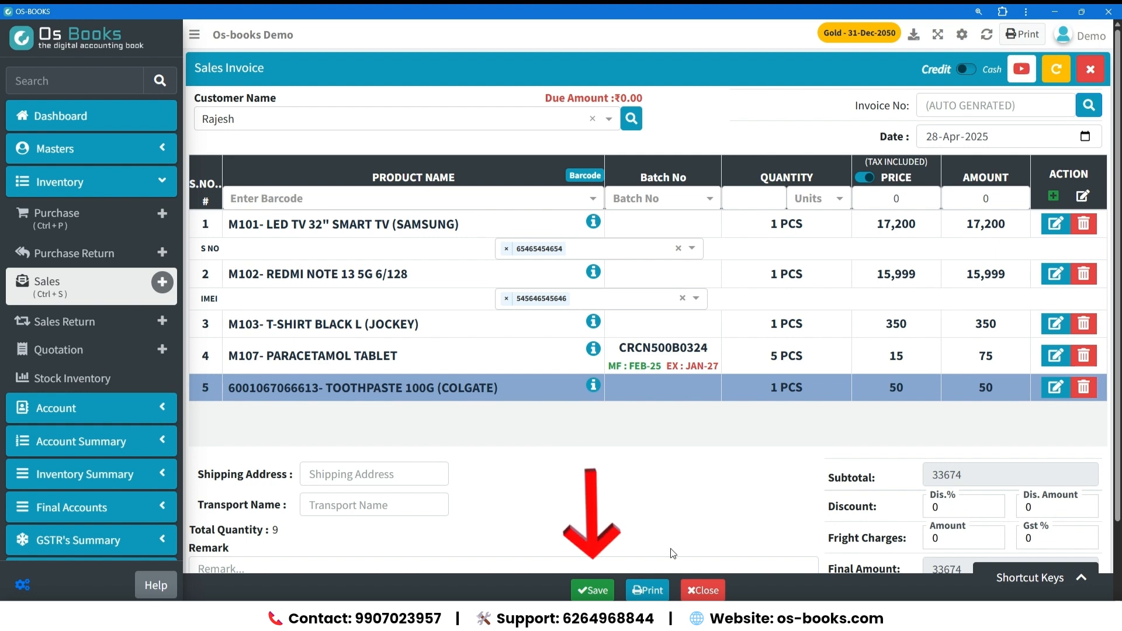
Start saving the sales invoice and enter a paid amount of 15000.
left_click(598, 590)
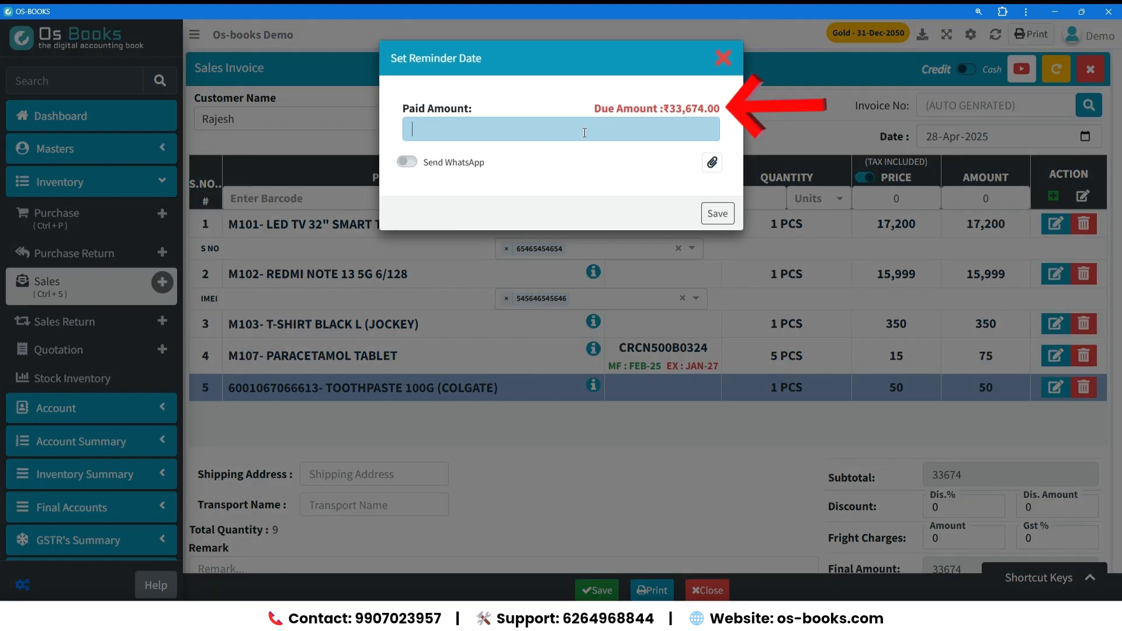
type("15000")
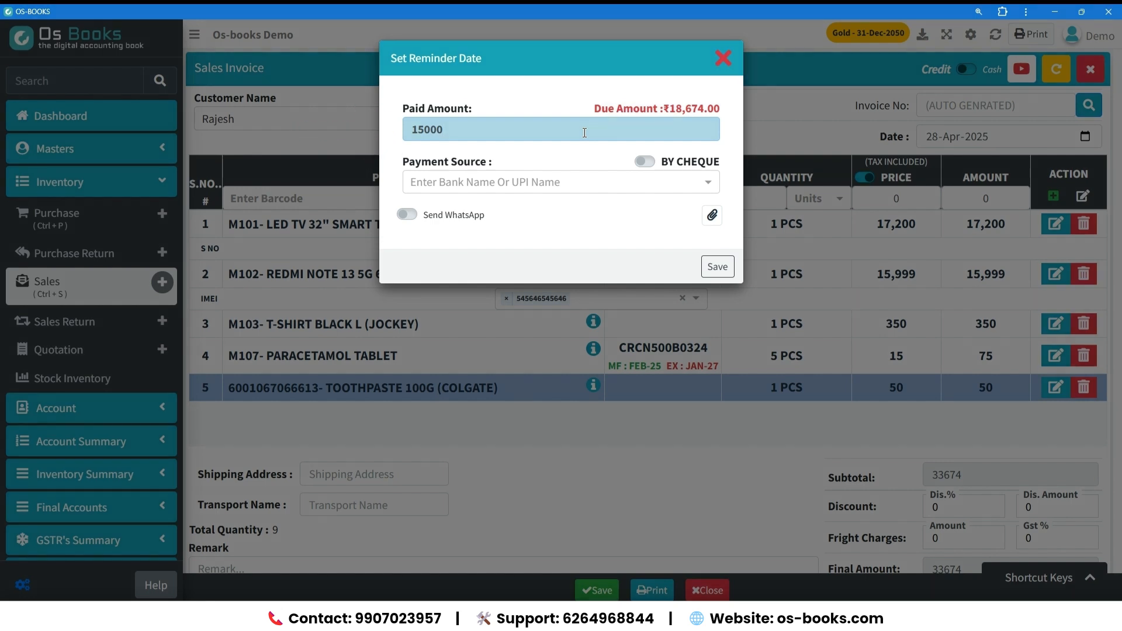
key("Tab")
key("Return")
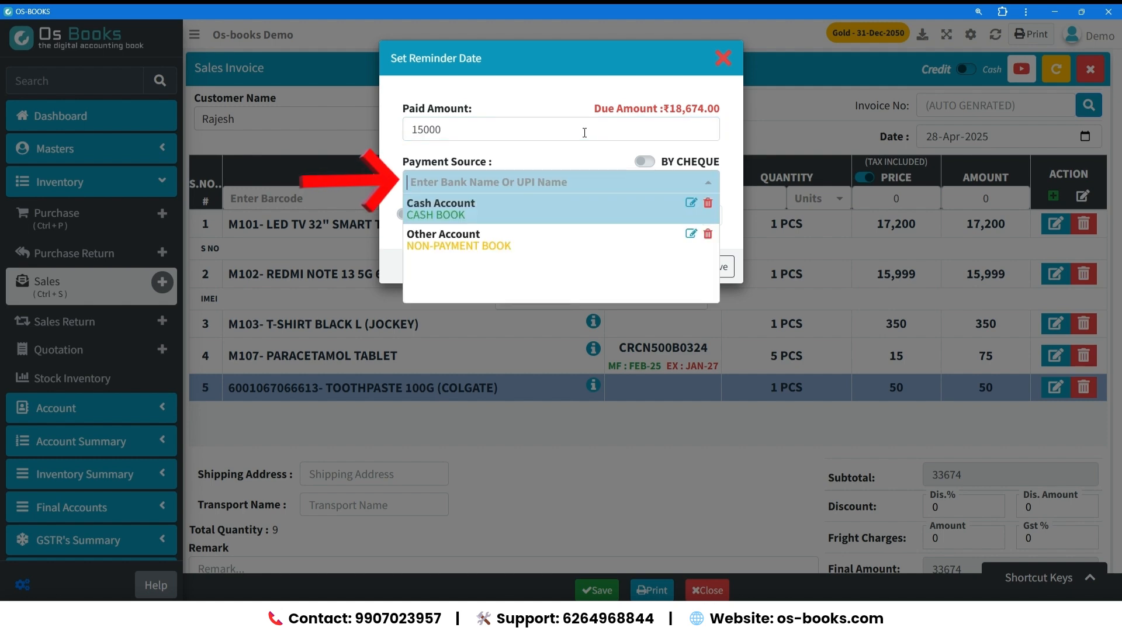
Create Bank Of India as a new bank book and use it as the payment source.
type("Ba")
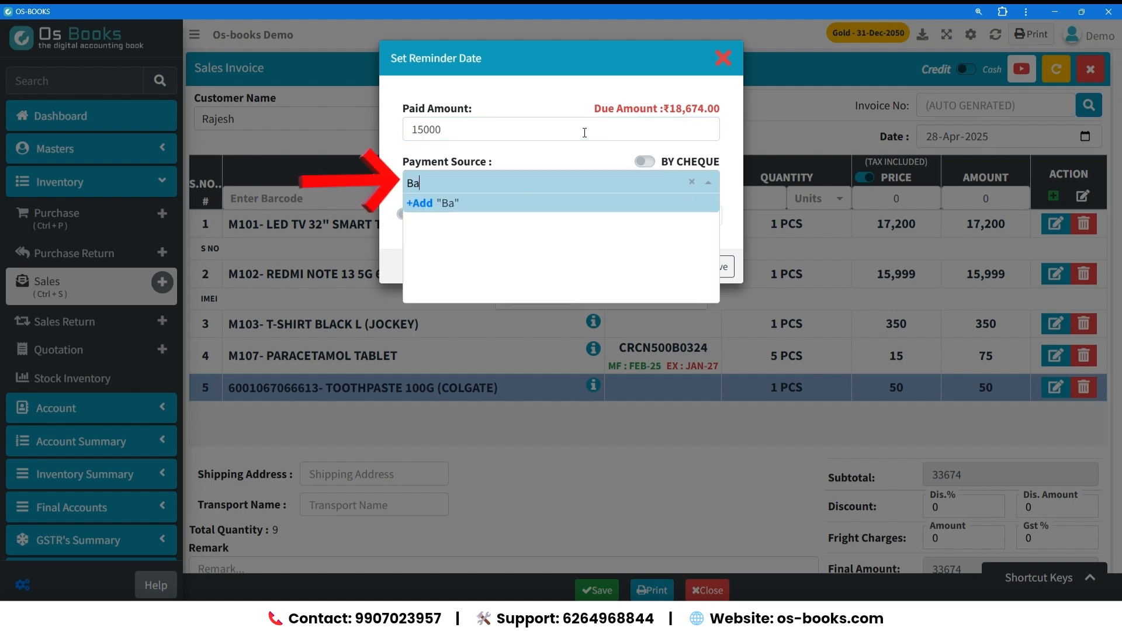
type("nk Of India")
key("Return")
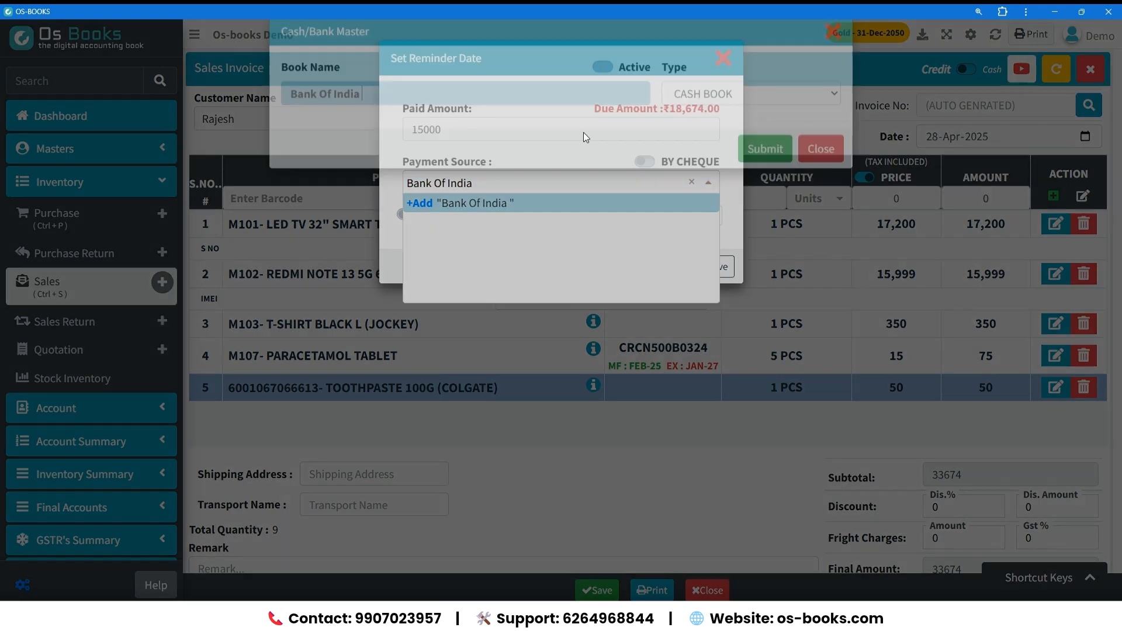
key("Tab")
key("space")
key("Down")
key("Return")
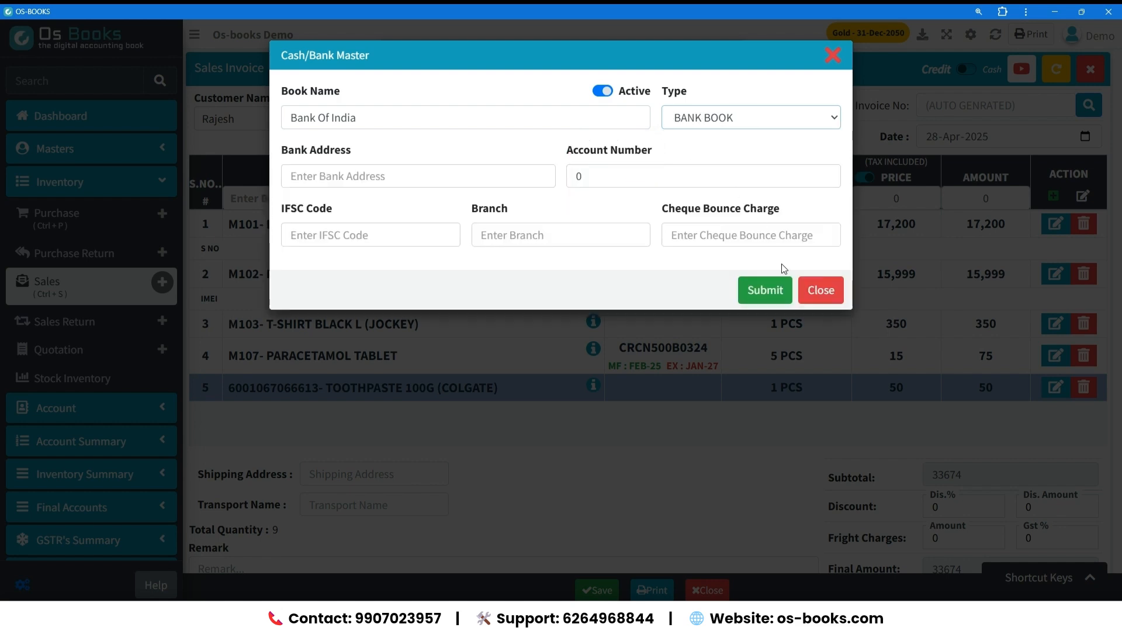
left_click(781, 290)
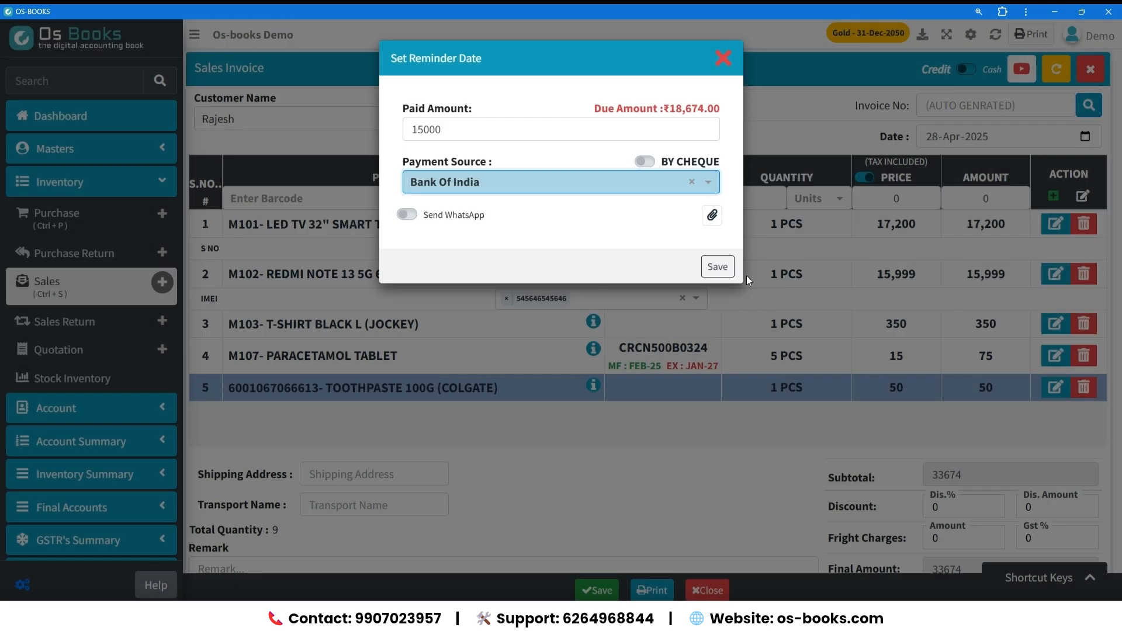
Save the sales invoice with its payment and review the printable tax invoice.
left_click(716, 269)
left_click(564, 397)
left_click(915, 501)
scroll(754, 323, "down", 3)
scroll(761, 328, "up", 3)
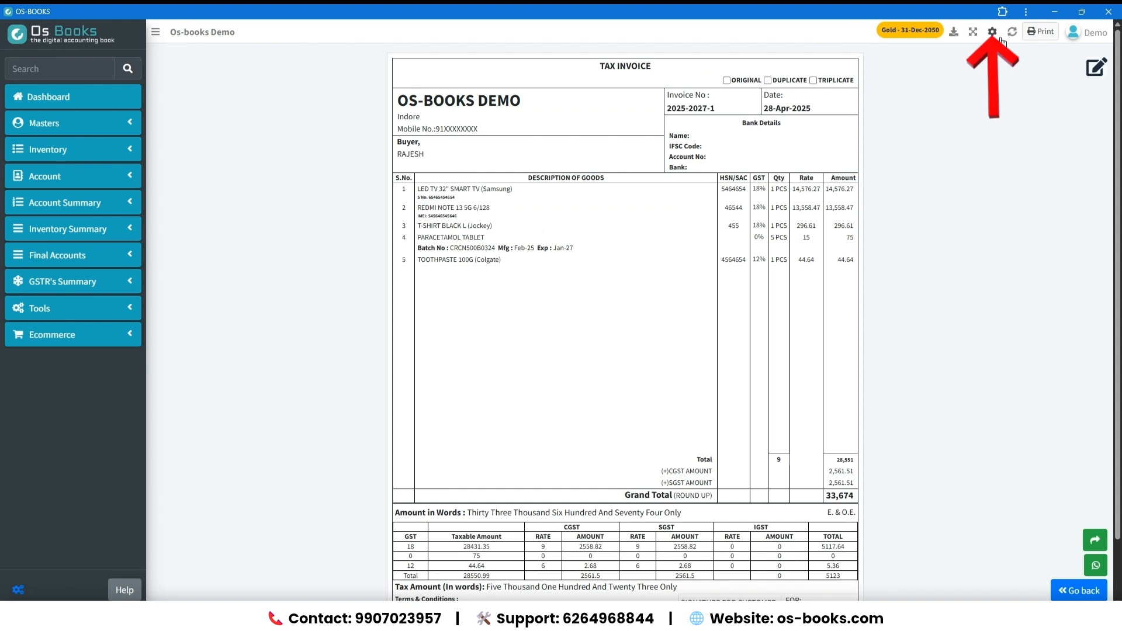
Turn on the invoice type and stamp/signature in the invoice print settings, and try showing the barcode column.
left_click(992, 32)
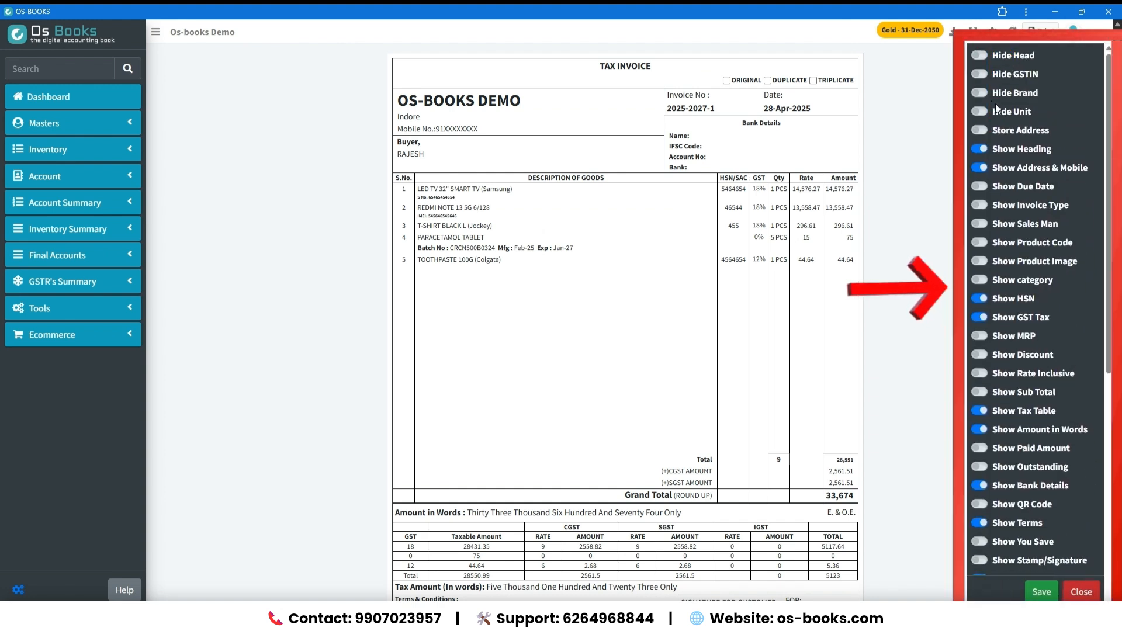
left_click(978, 204)
scroll(988, 372, "down", 4)
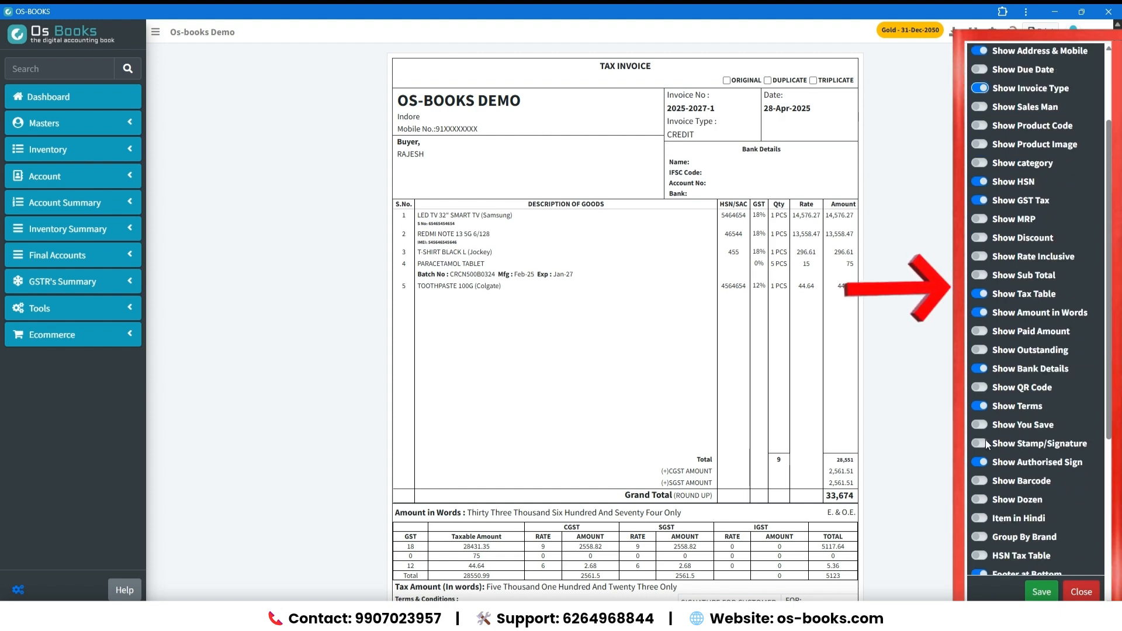
left_click(982, 442)
scroll(888, 440, "down", 1)
left_click(980, 481)
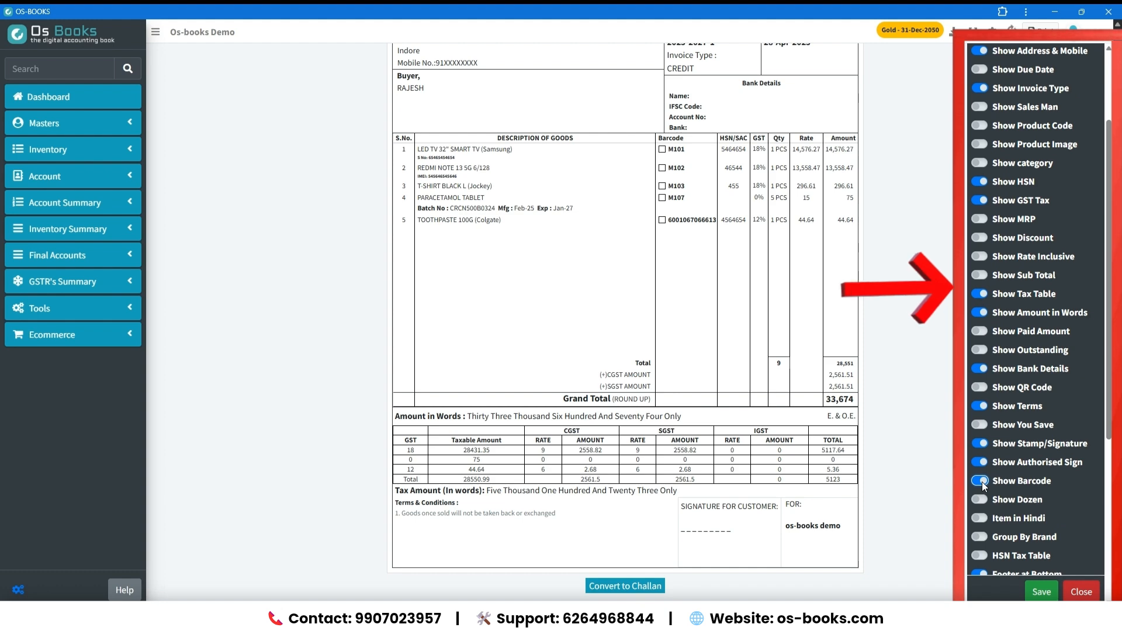
left_click(980, 481)
scroll(983, 520, "down", 5)
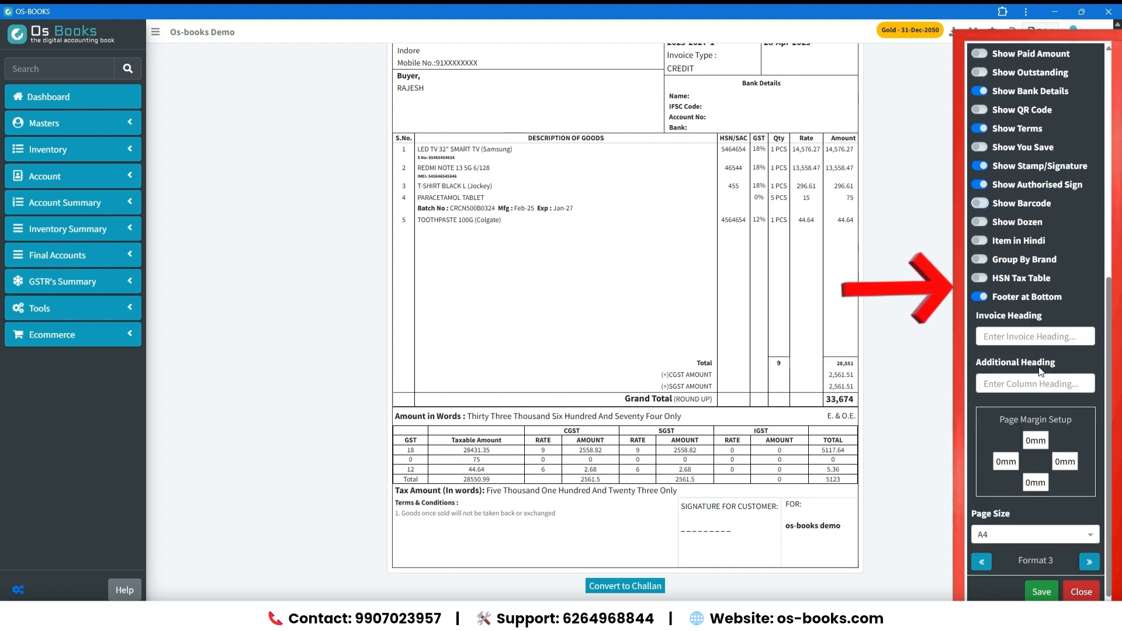
Preview the invoice in several print formats, including Format 1 and Format 6.
left_click(982, 562)
left_click(982, 562)
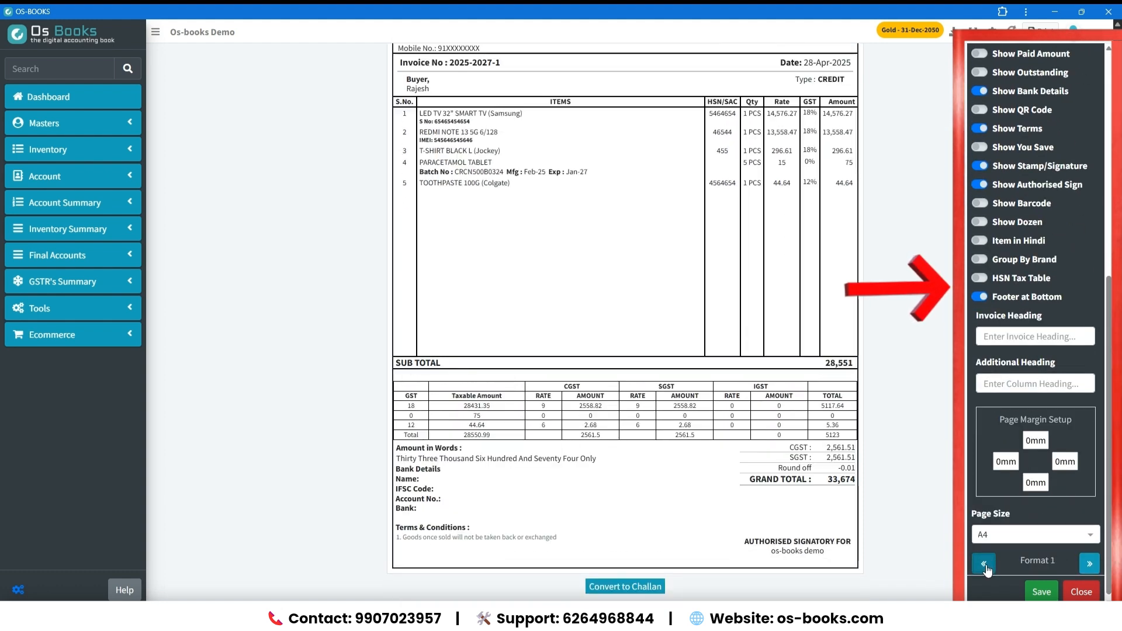
scroll(766, 459, "down", 1)
left_click(1090, 566)
left_click(1090, 566)
left_click(1090, 566)
left_click(1090, 566)
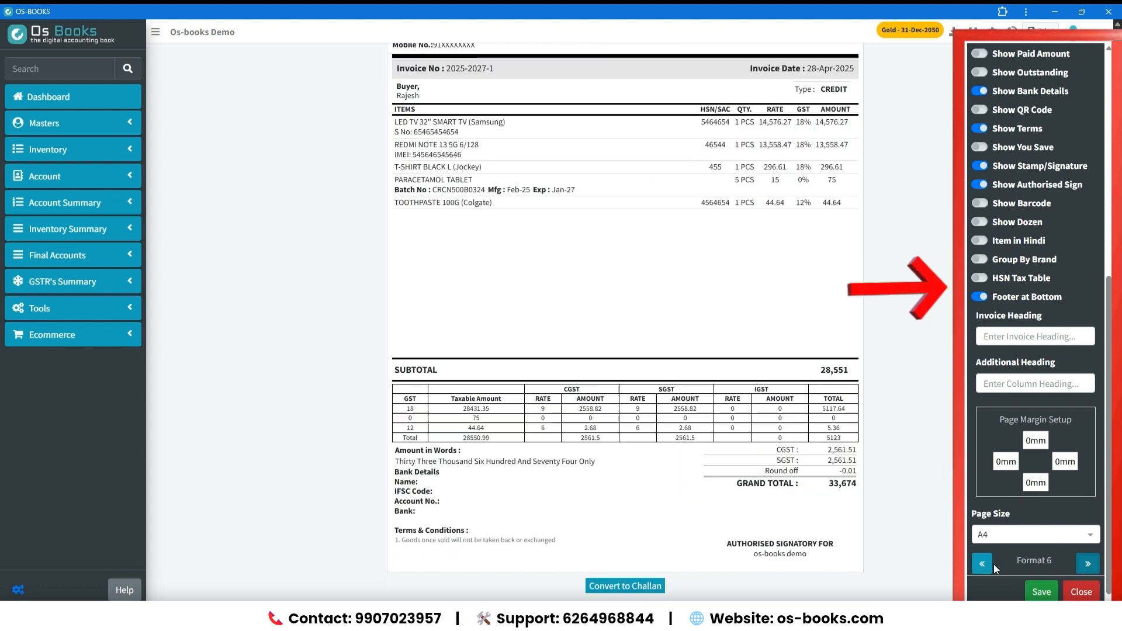
left_click(985, 565)
left_click(985, 565)
left_click(985, 566)
left_click(985, 566)
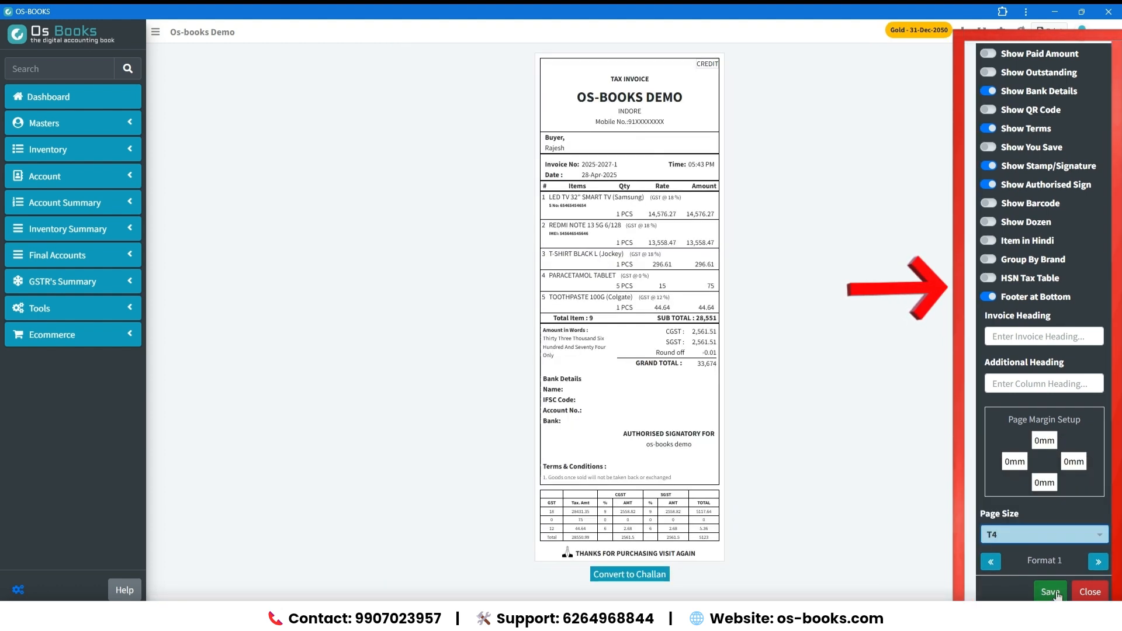
Try other page sizes such as T4 and another print format, then save and close the print settings.
left_click(1045, 534)
left_click(994, 445)
left_click(1035, 534)
left_click(1036, 535)
left_click(1090, 562)
left_click(1090, 562)
left_click(1046, 592)
scroll(784, 353, "down", 1)
scroll(784, 353, "up", 1)
left_click(1081, 590)
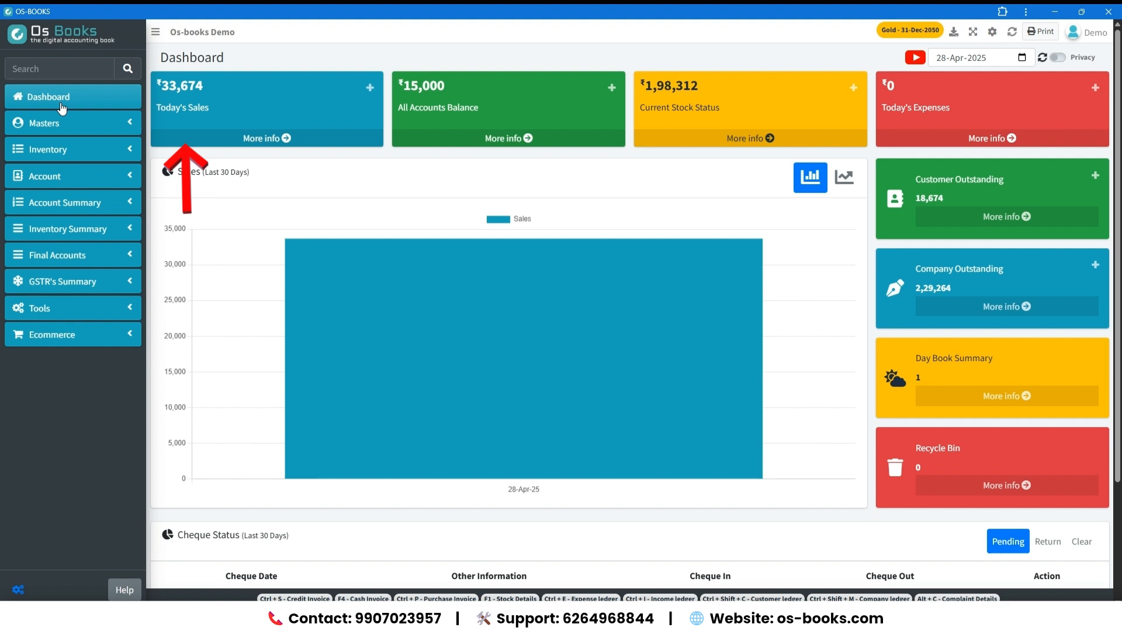
left_click(61, 150)
left_click(81, 233)
left_click(130, 230)
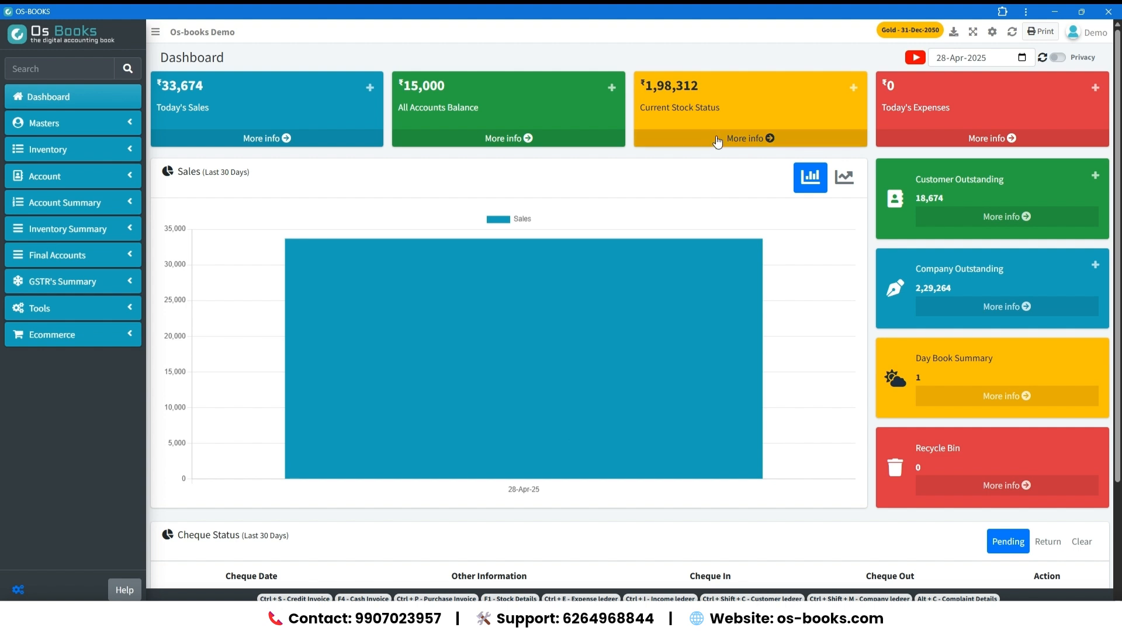
Open the current stock status from the dashboard and review each product's remaining quantity, serials and batches.
left_click(717, 137)
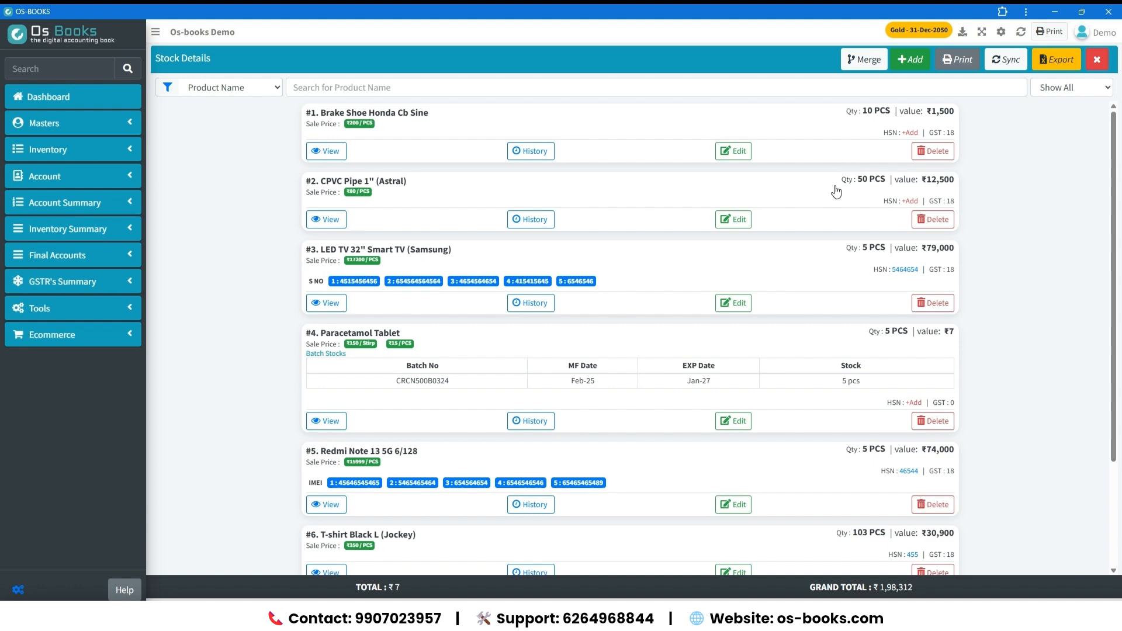
scroll(835, 292, "down", 2)
scroll(544, 333, "up", 2)
scroll(647, 316, "down", 2)
scroll(646, 316, "up", 2)
Return to the dashboard, check the customer and company outstanding amounts, and open the customer outstanding list.
left_click(59, 96)
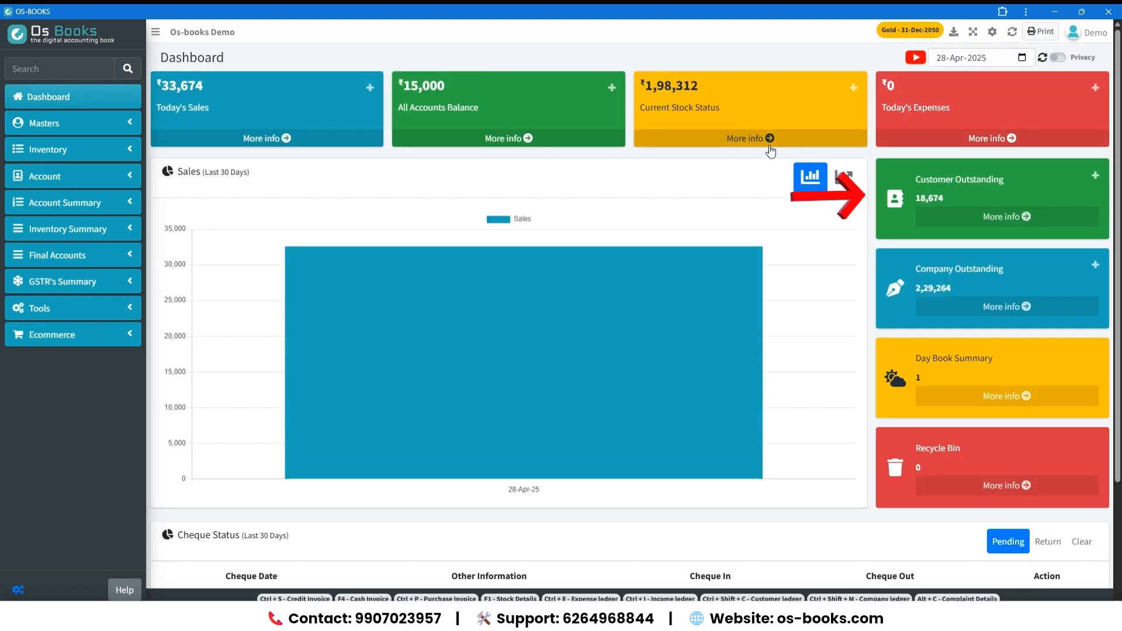
left_click_drag(912, 198, 961, 197)
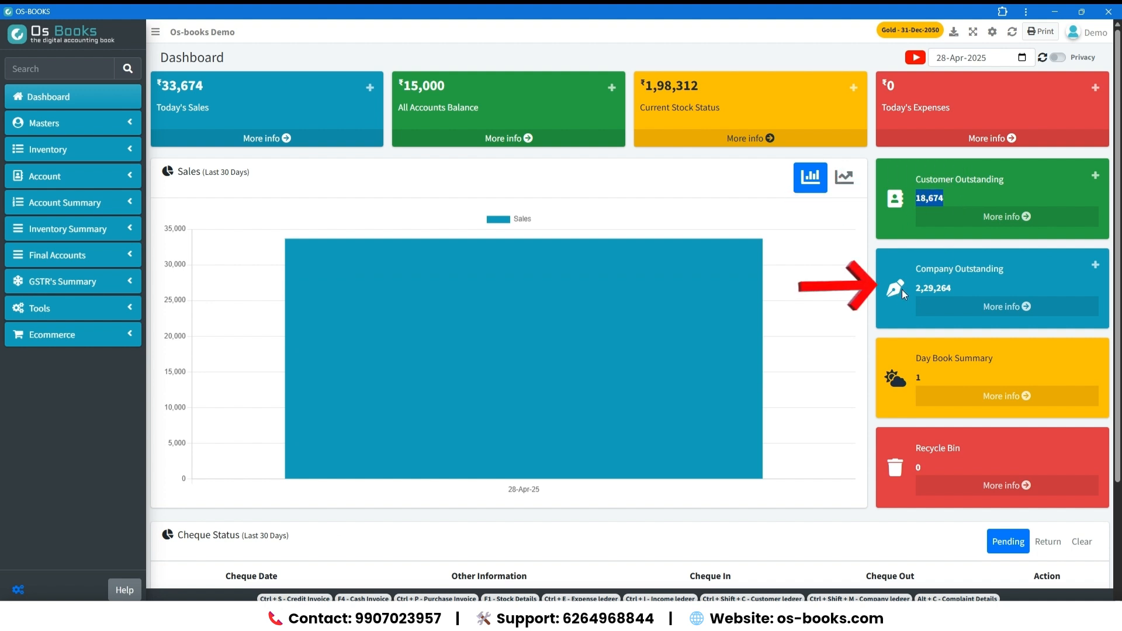
left_click_drag(911, 288, 911, 326)
left_click(912, 325)
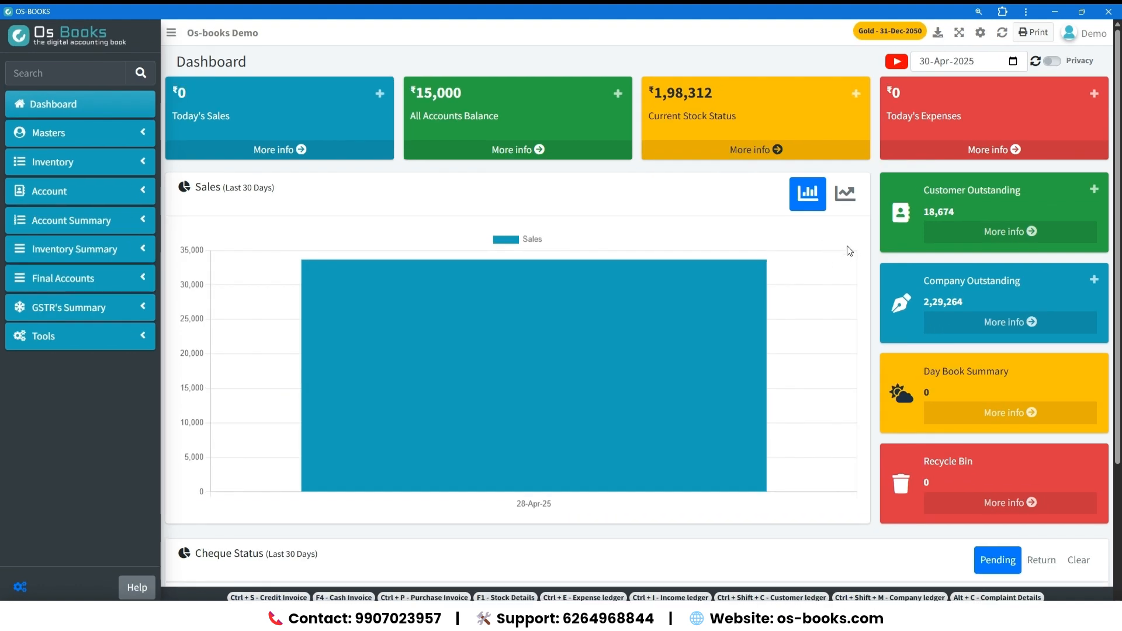
left_click(966, 233)
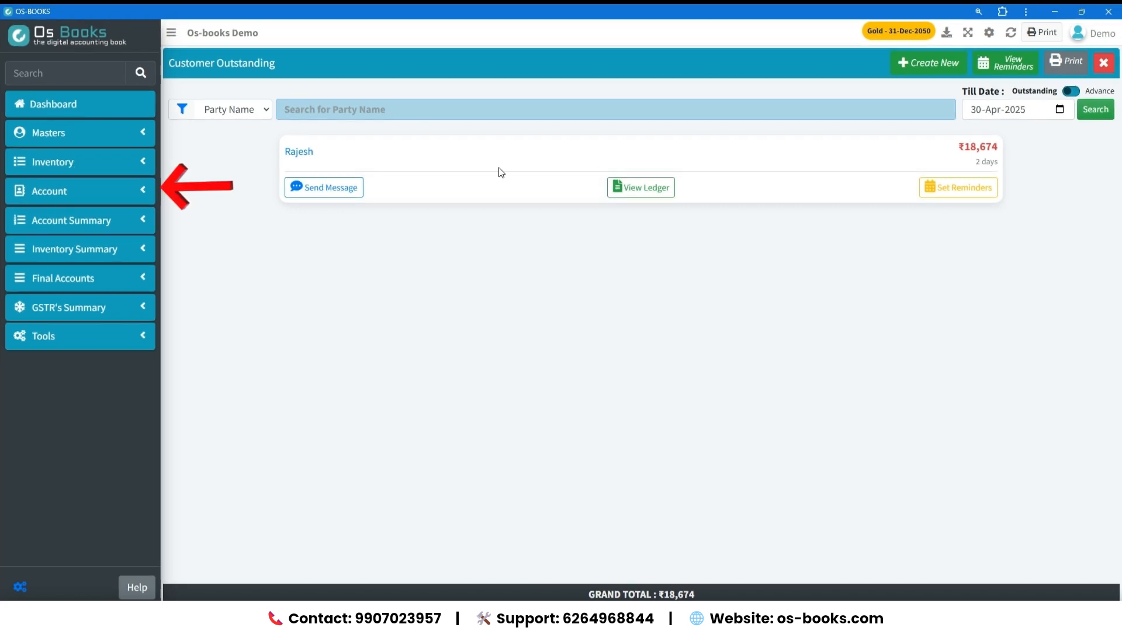
Open the Customer Ledger and select the customer with the outstanding balance.
left_click(84, 182)
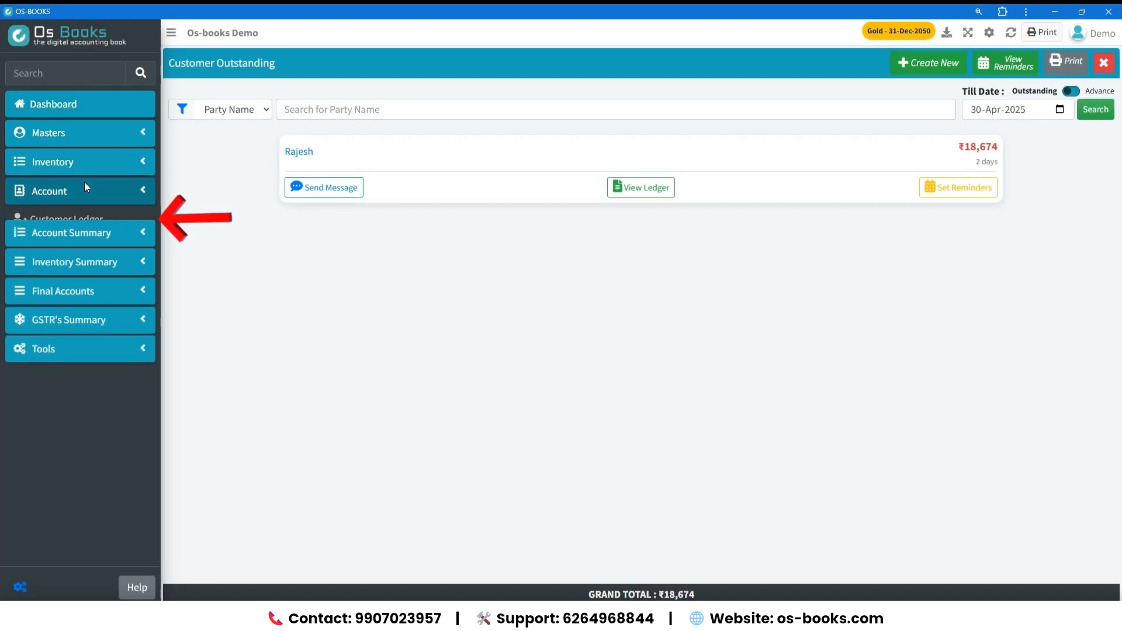
left_click(110, 233)
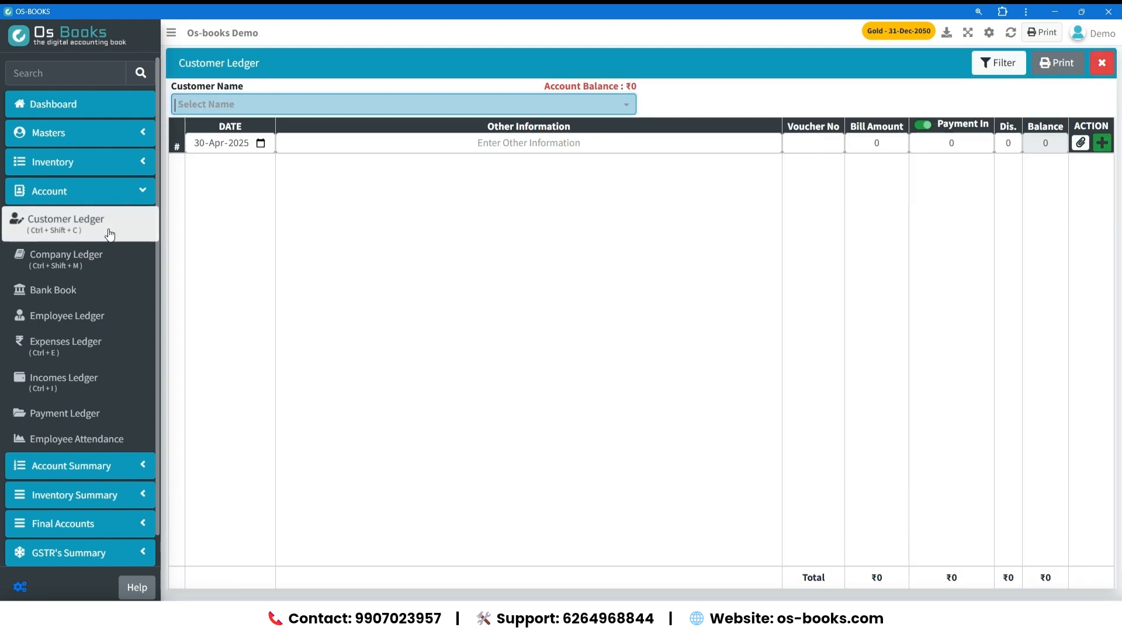
left_click(391, 108)
left_click(367, 120)
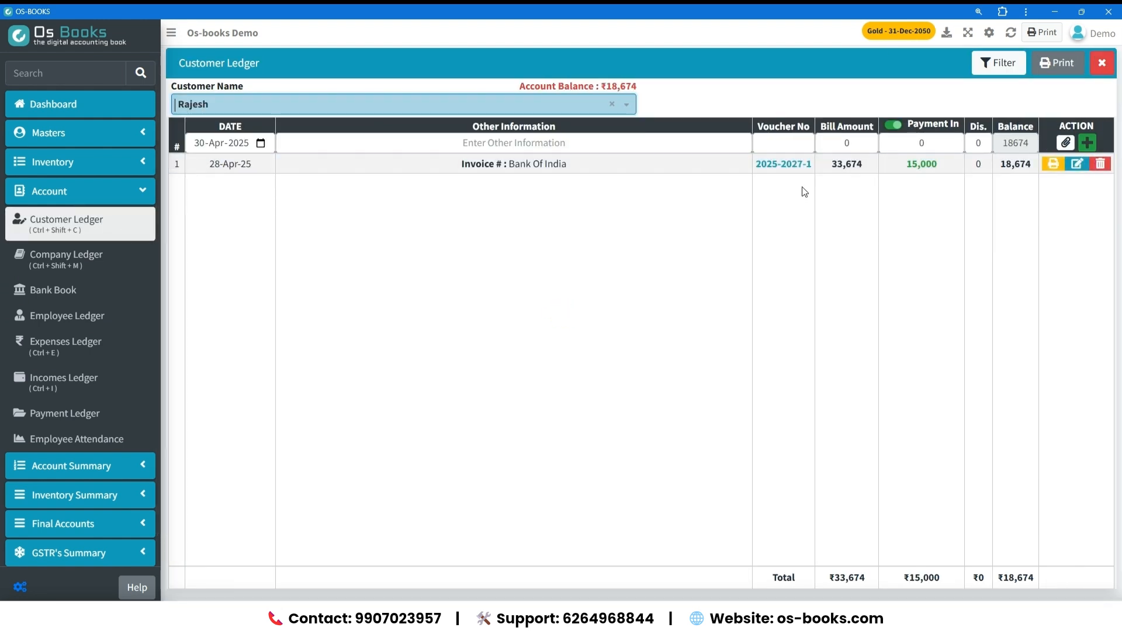
Enter an incoming payment of 18674 in a new row of the customer's ledger.
left_click(566, 151)
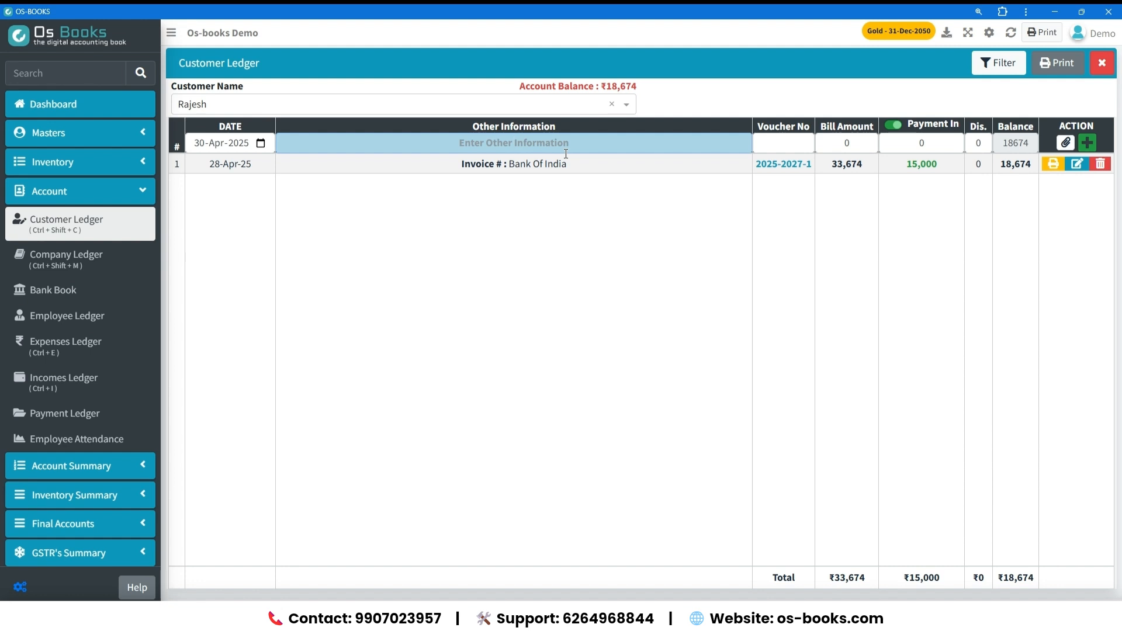
key("Tab")
key("Tab")
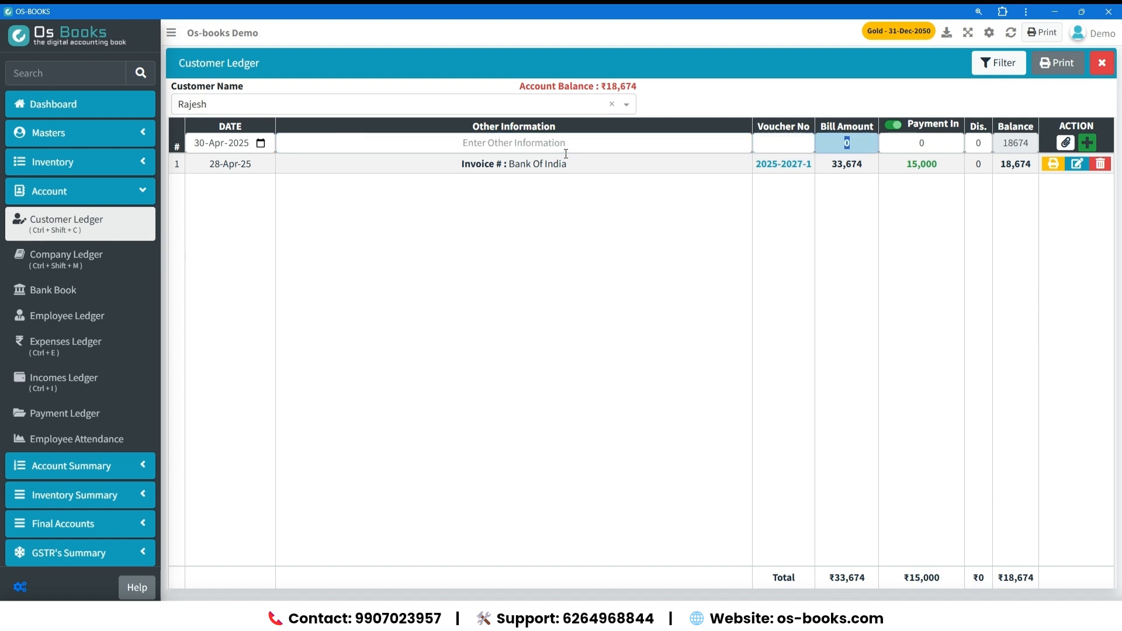
key("Tab")
type("18674")
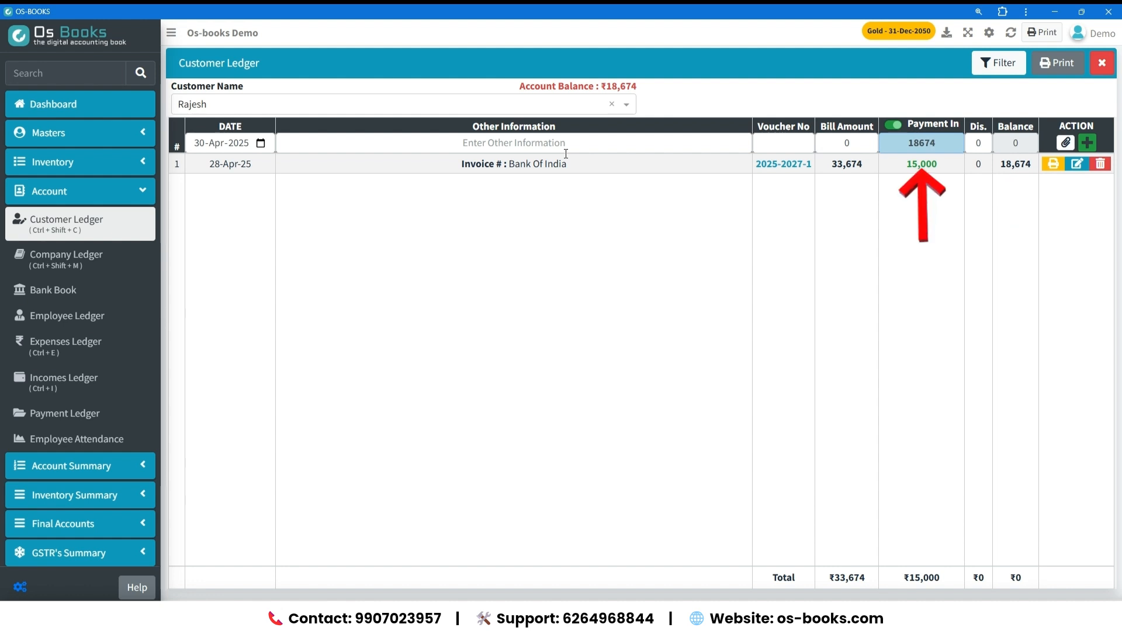
Save the customer's receipt with Cash Account as the payment source and check the remaining balance.
key("Tab")
key("Return")
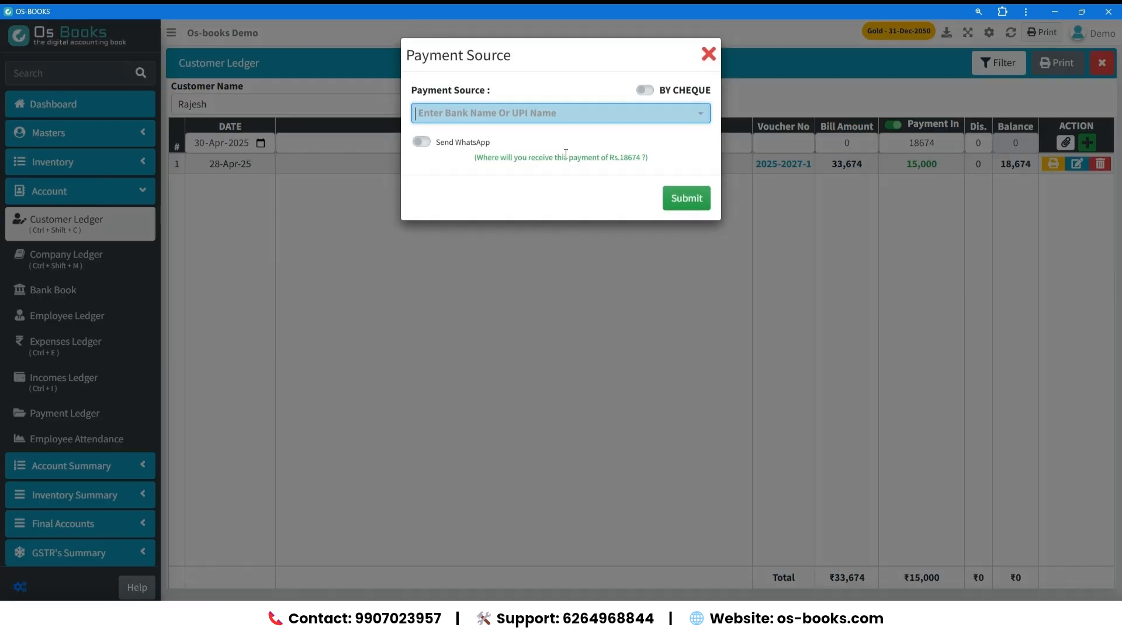
key("Return")
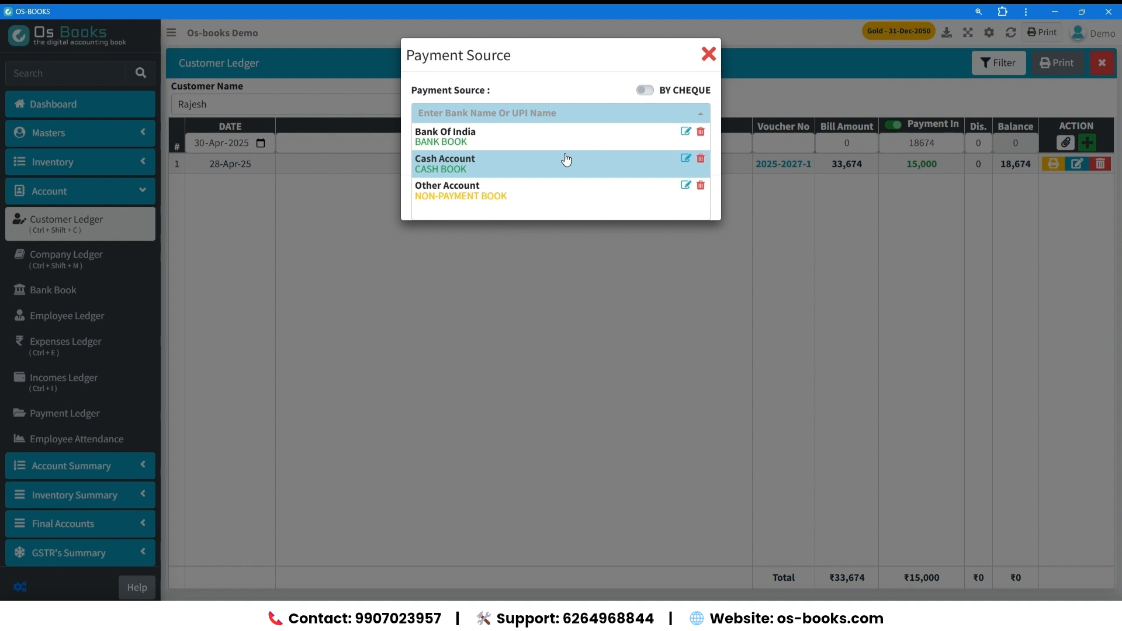
left_click(566, 158)
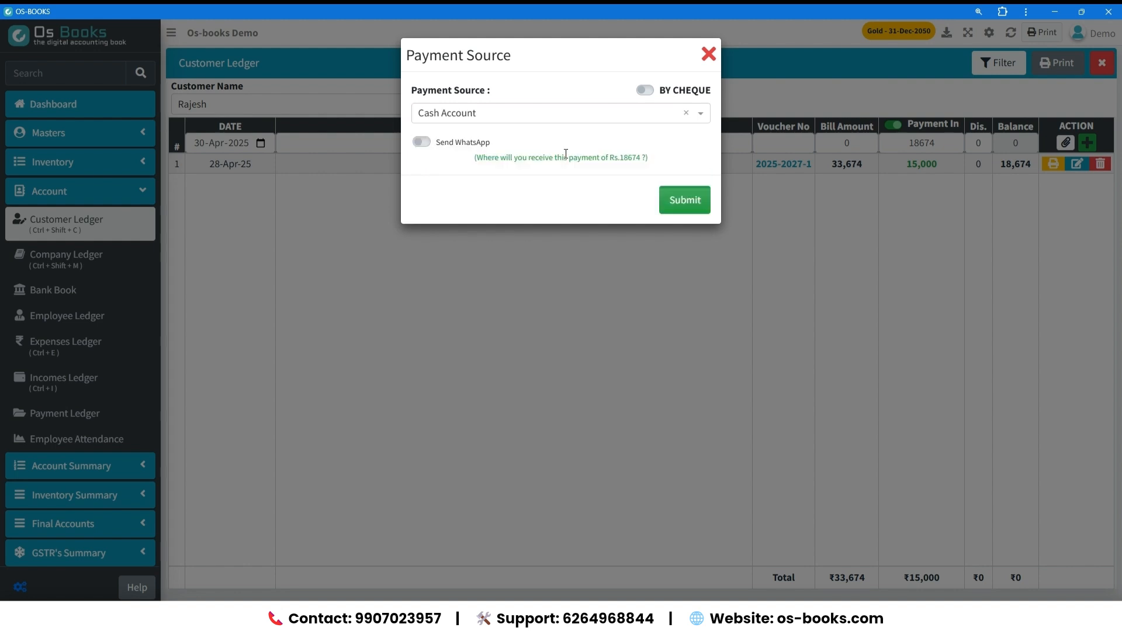
key("Return")
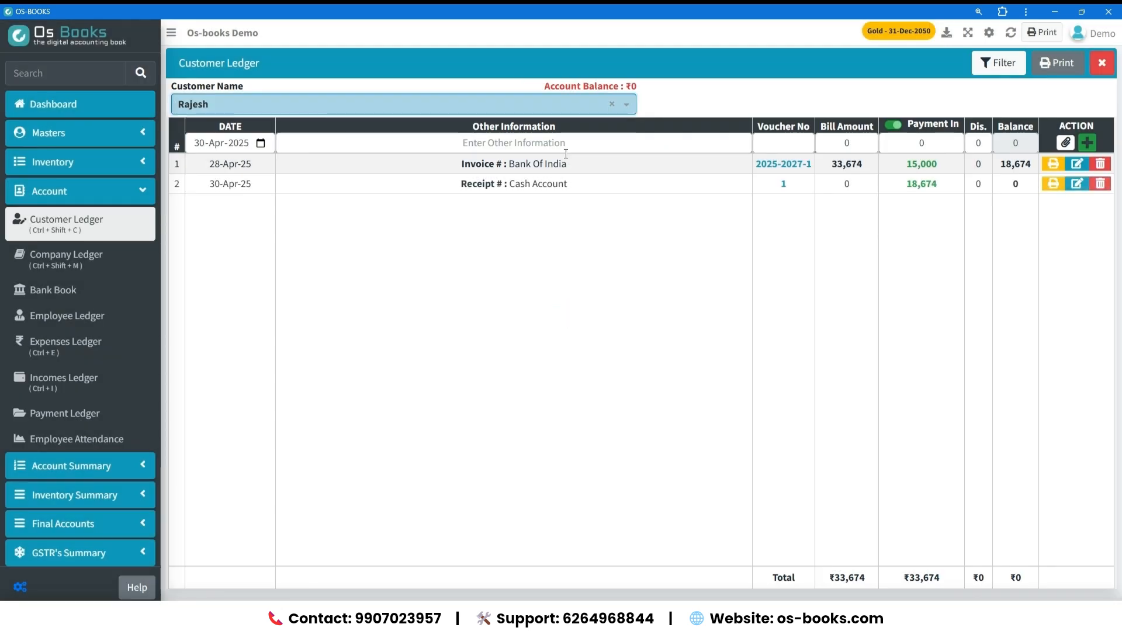
double_click(1016, 183)
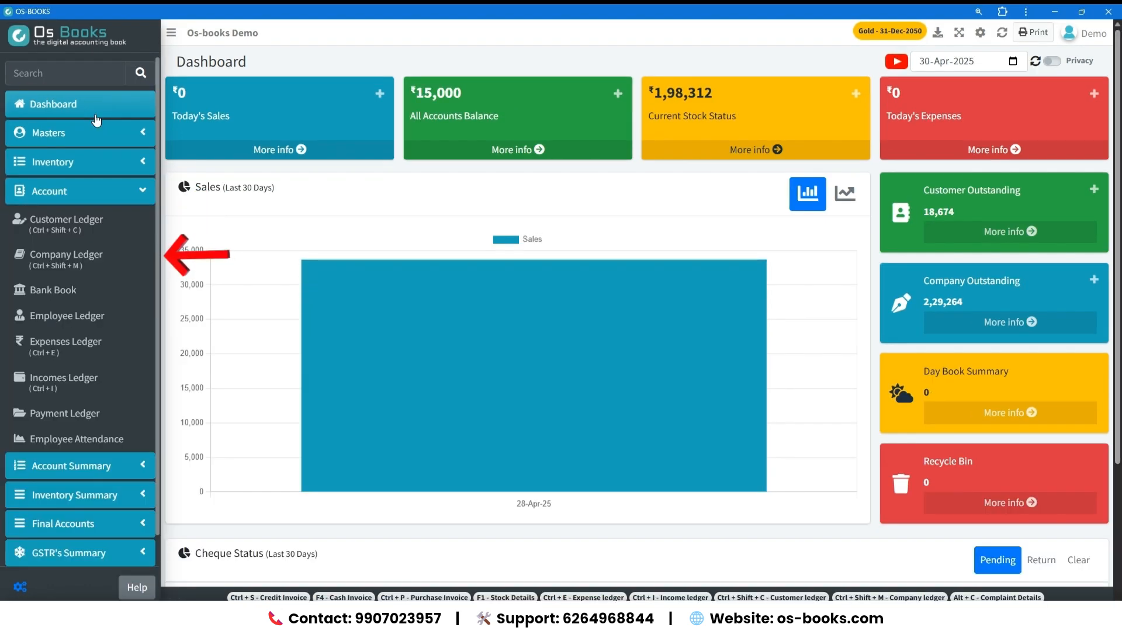
Open the Company Ledger and select Xyz Company.
left_click(77, 257)
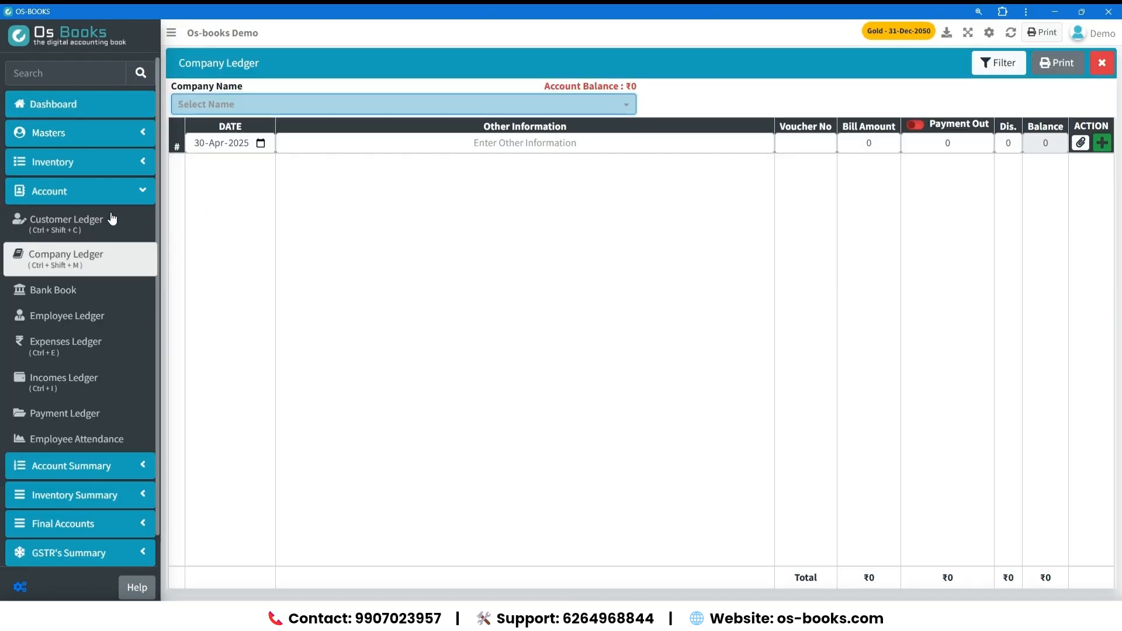
left_click(256, 108)
left_click(258, 121)
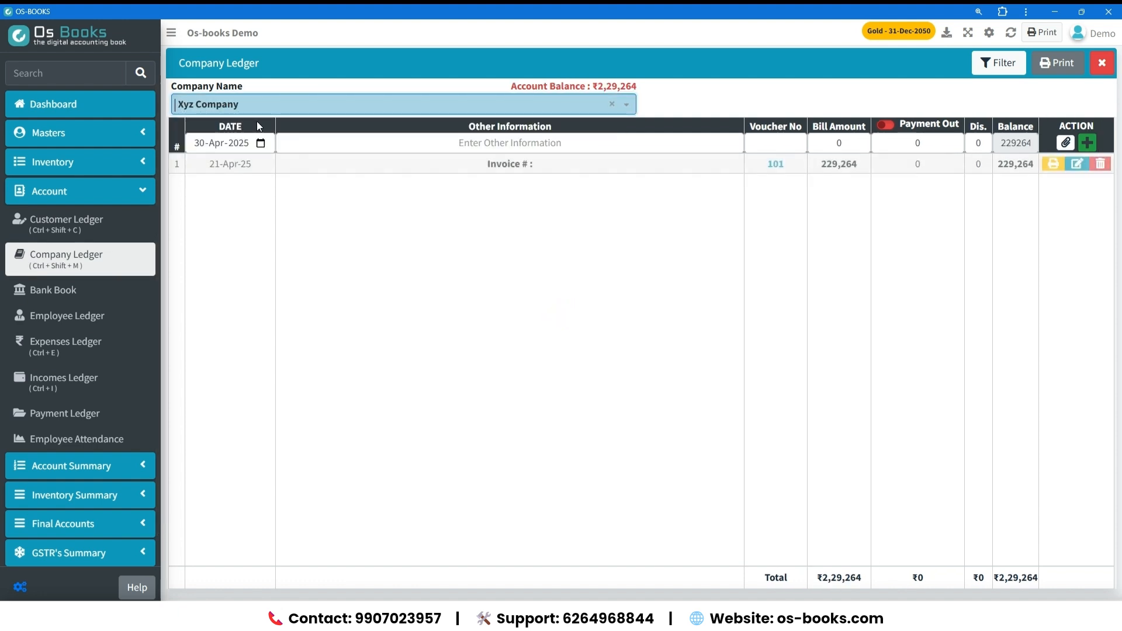
Enter an outgoing payment of 200000 in a new row of Xyz Company's ledger.
key("Tab")
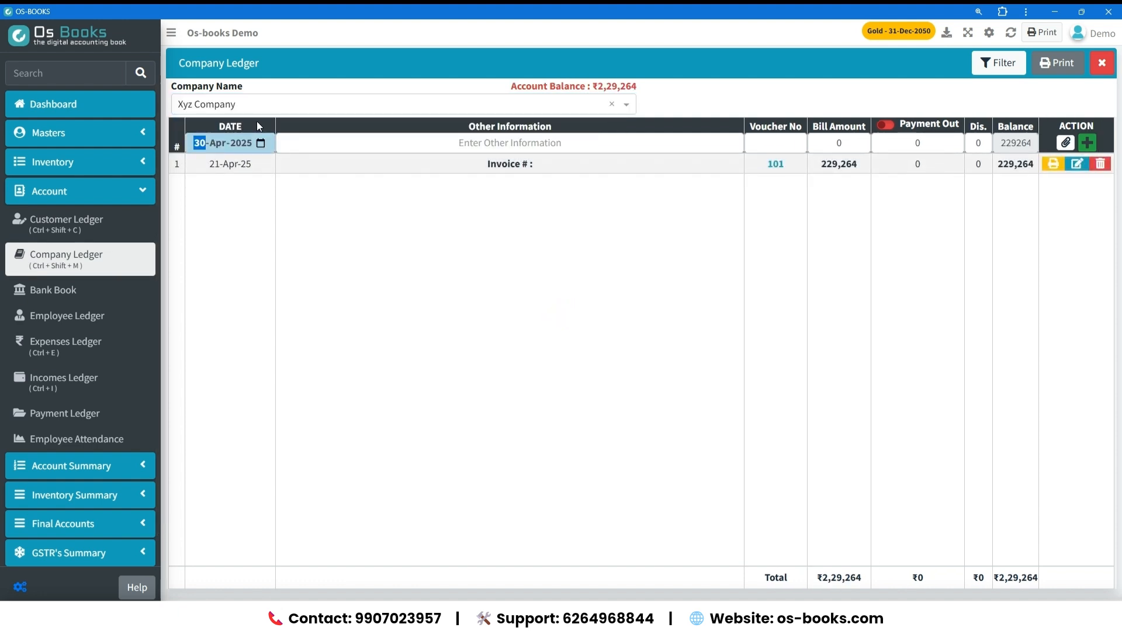
key("Tab")
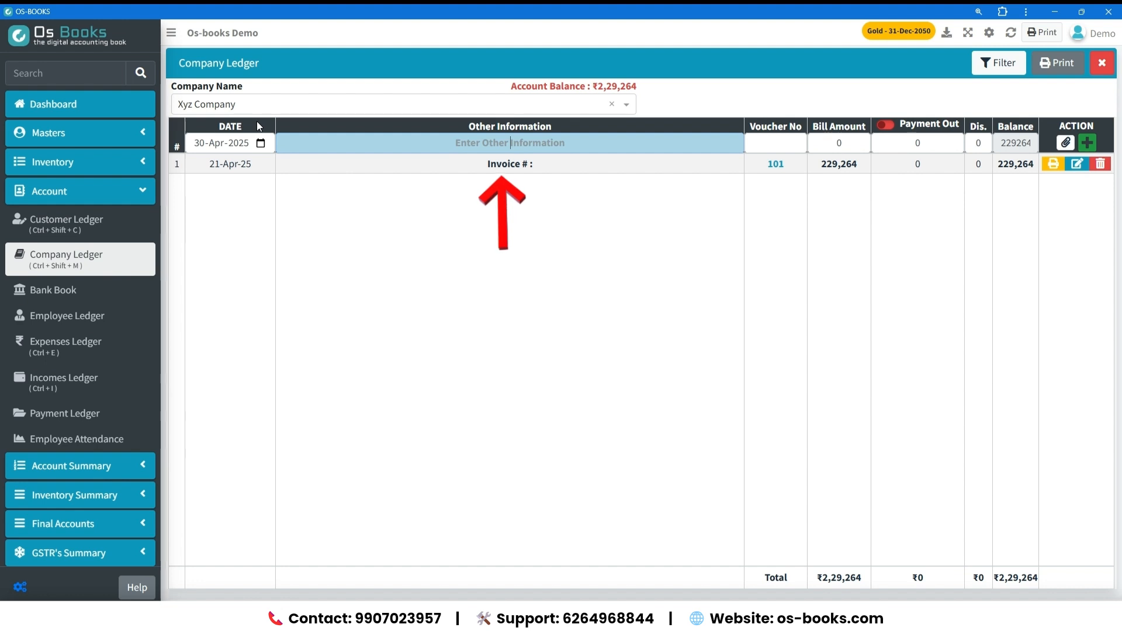
key("Tab")
key("Tab")
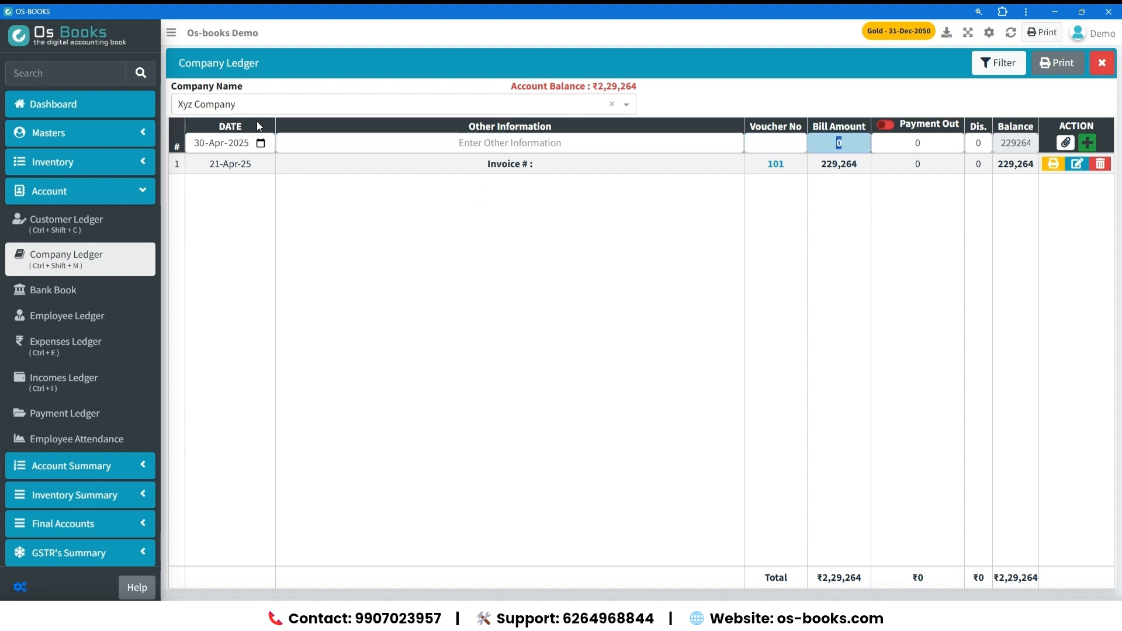
key("Tab")
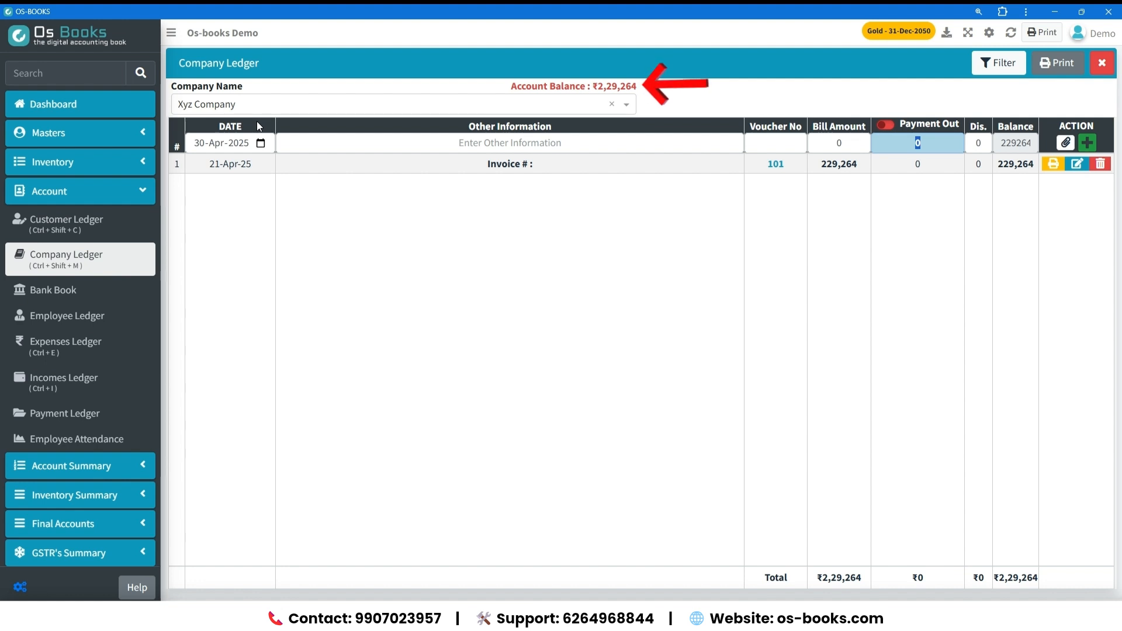
type("2000")
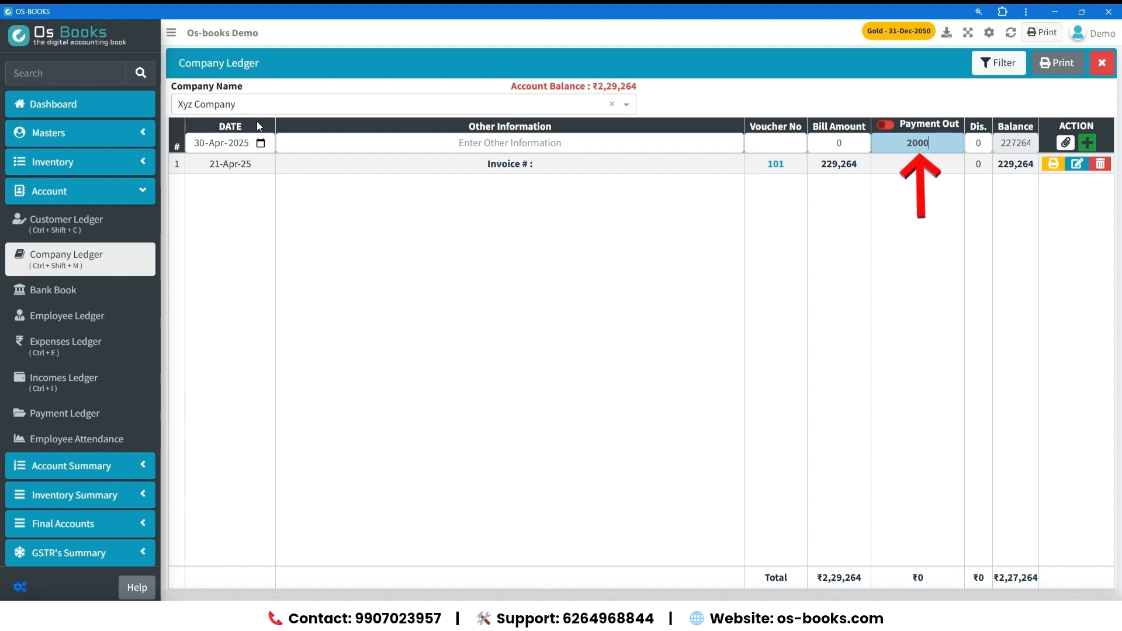
type("00")
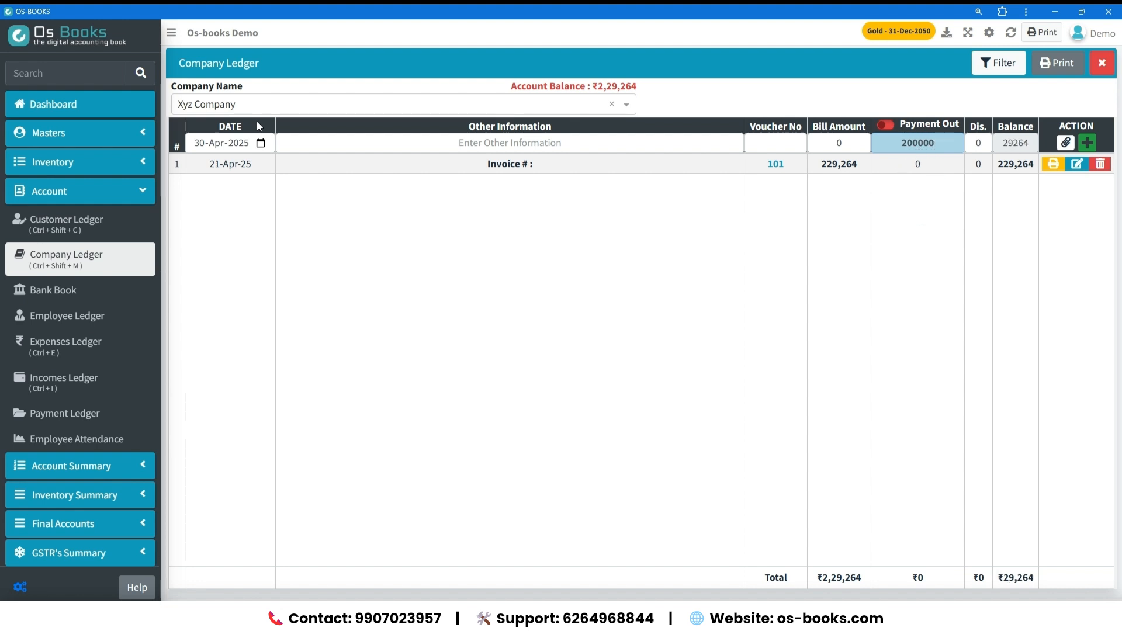
Save the payment to Xyz Company with Bank Of India as the payment source.
key("Tab")
key("Return")
key("Down")
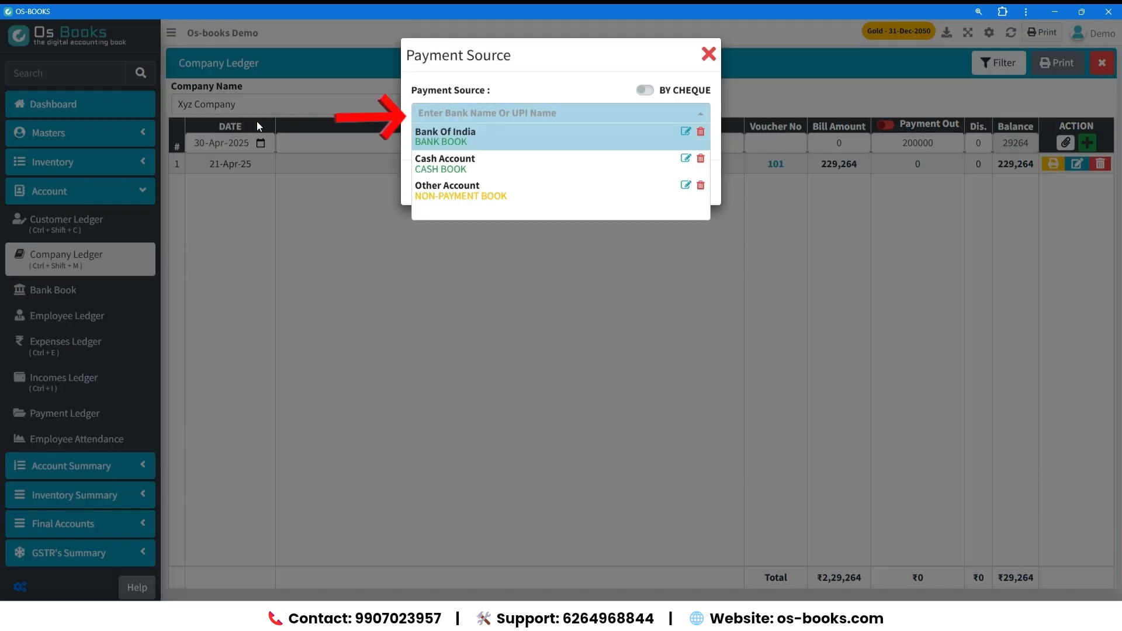
key("Return")
key("Return")
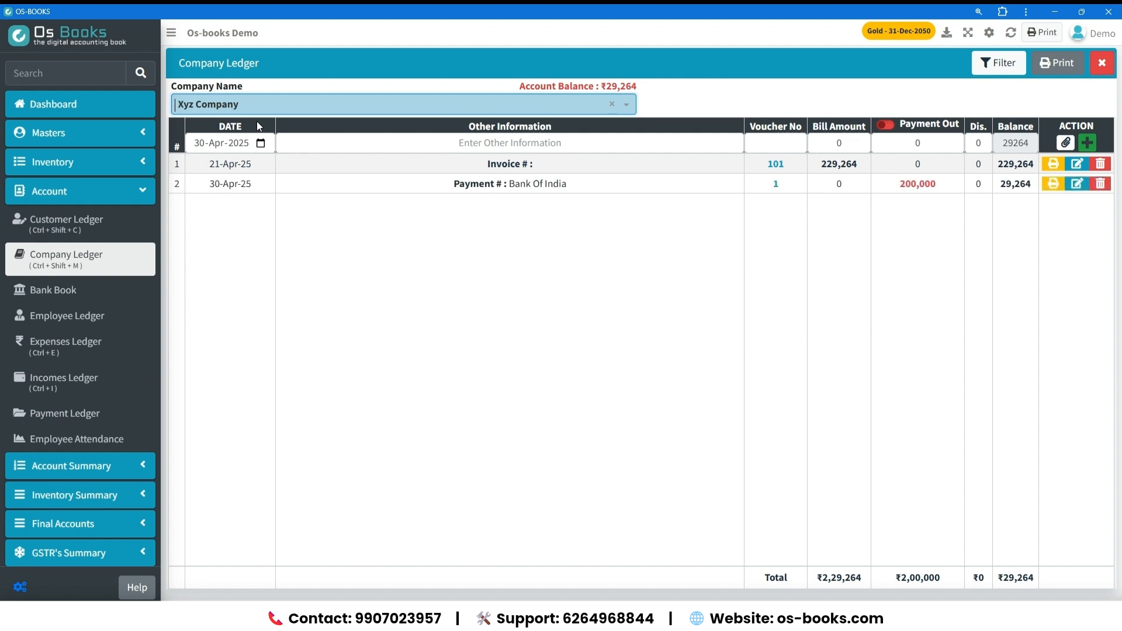
Open the Dashboard and check the Customer Outstanding and Company Outstanding amounts.
left_click(104, 79)
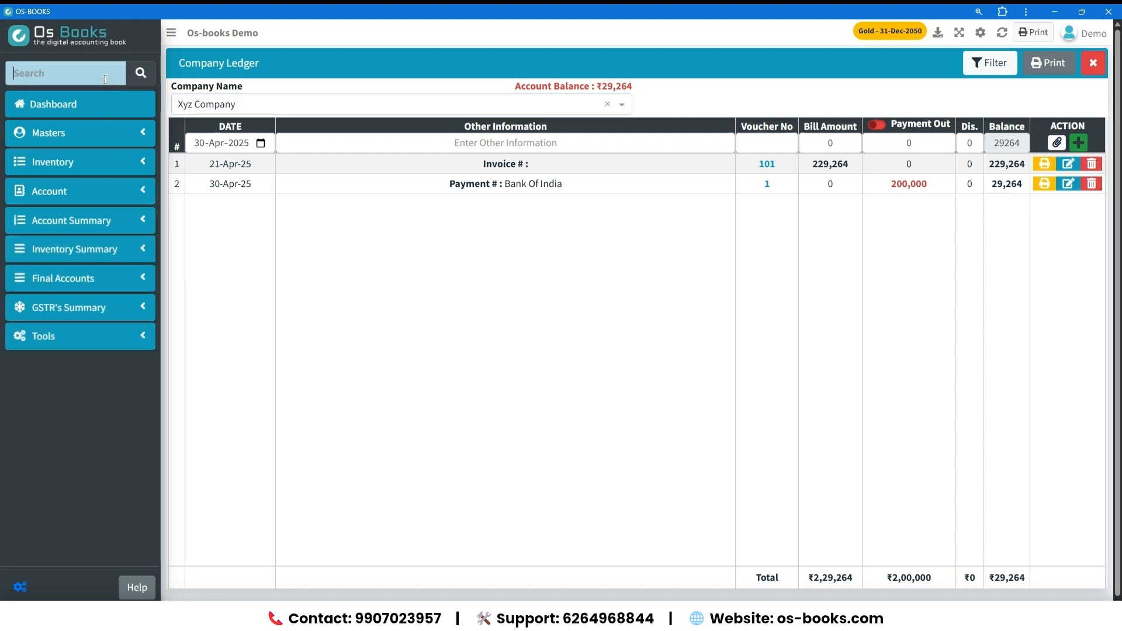
left_click(76, 104)
left_click(1003, 35)
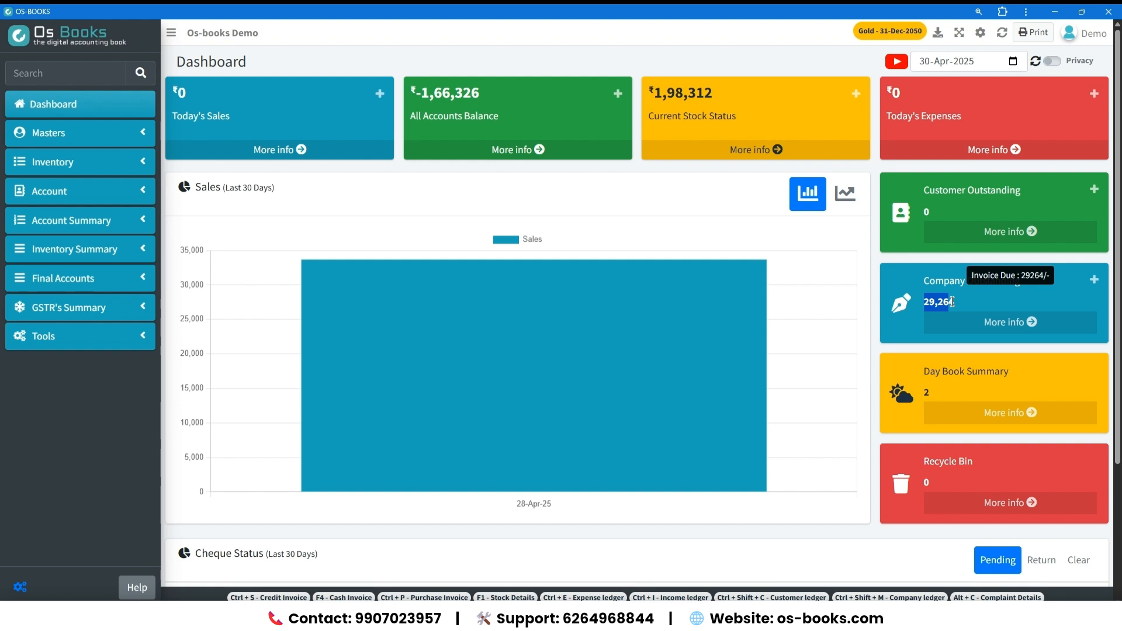
left_click_drag(952, 301, 957, 302)
left_click_drag(924, 213, 939, 217)
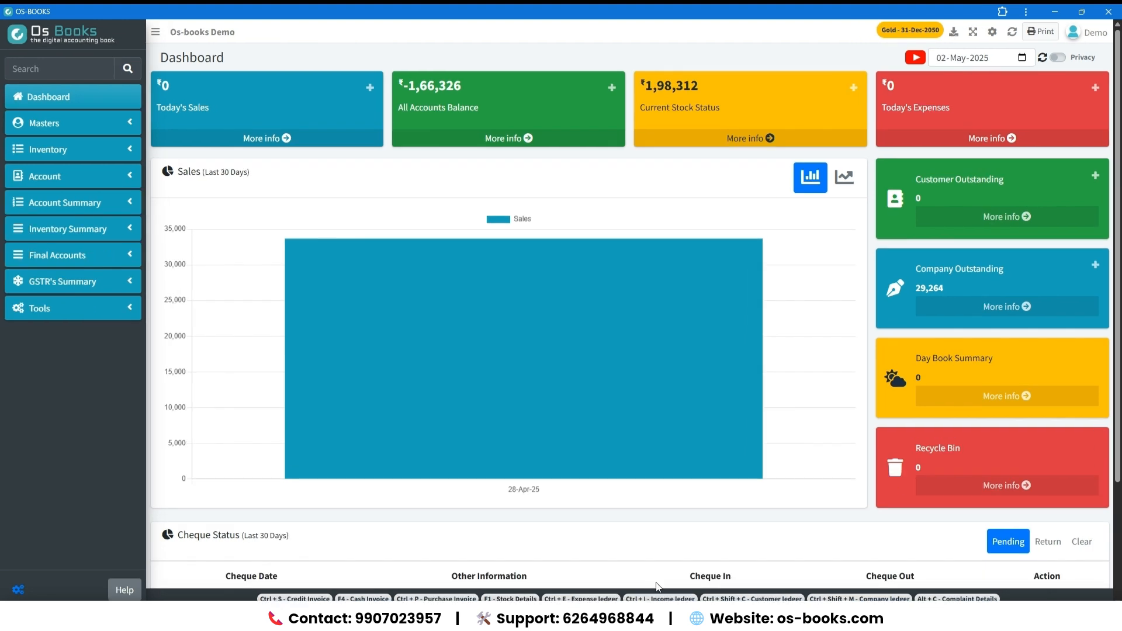
Look through the Inventory section: new Purchase Order, Purchase Return, Sales, Sales Return and Quotation forms, and the Stock Inventory report.
left_click(139, 153)
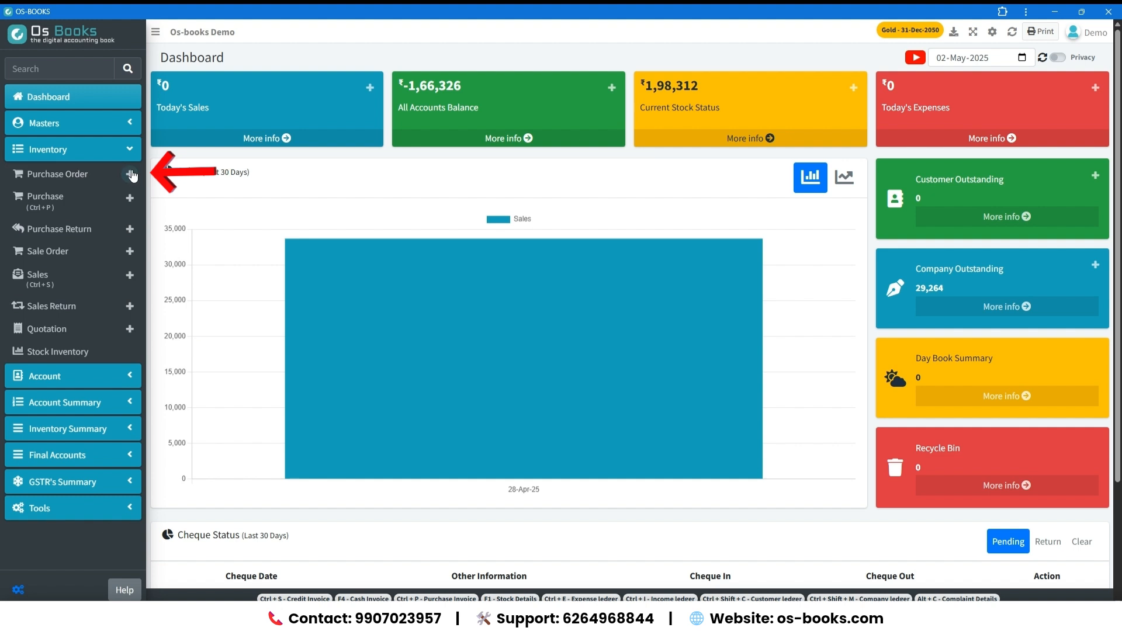
left_click(130, 175)
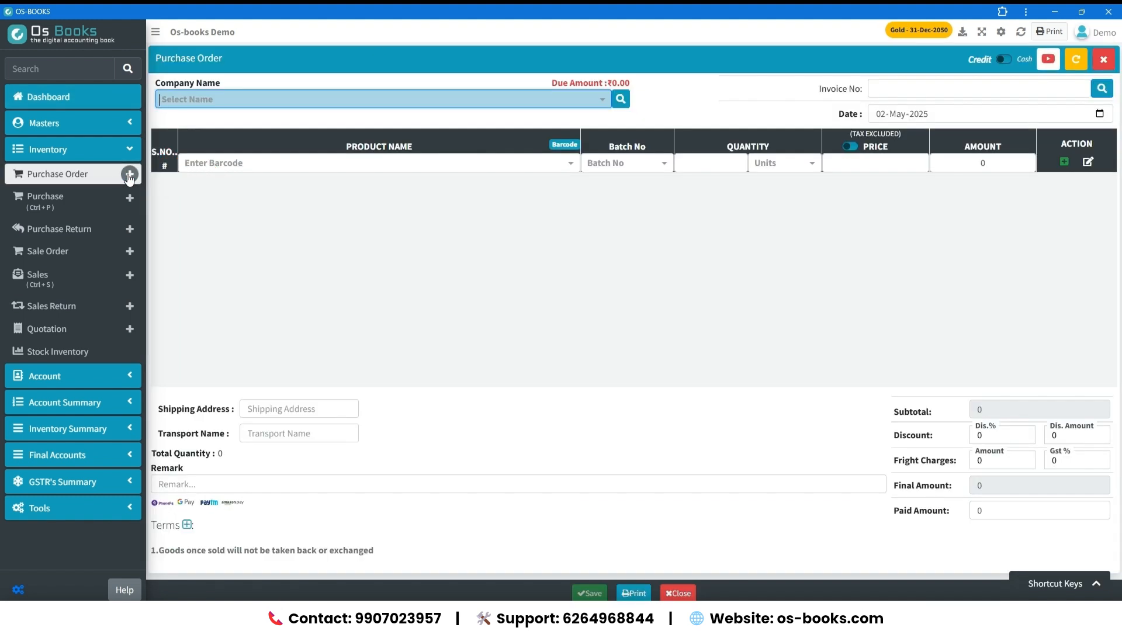
left_click(131, 231)
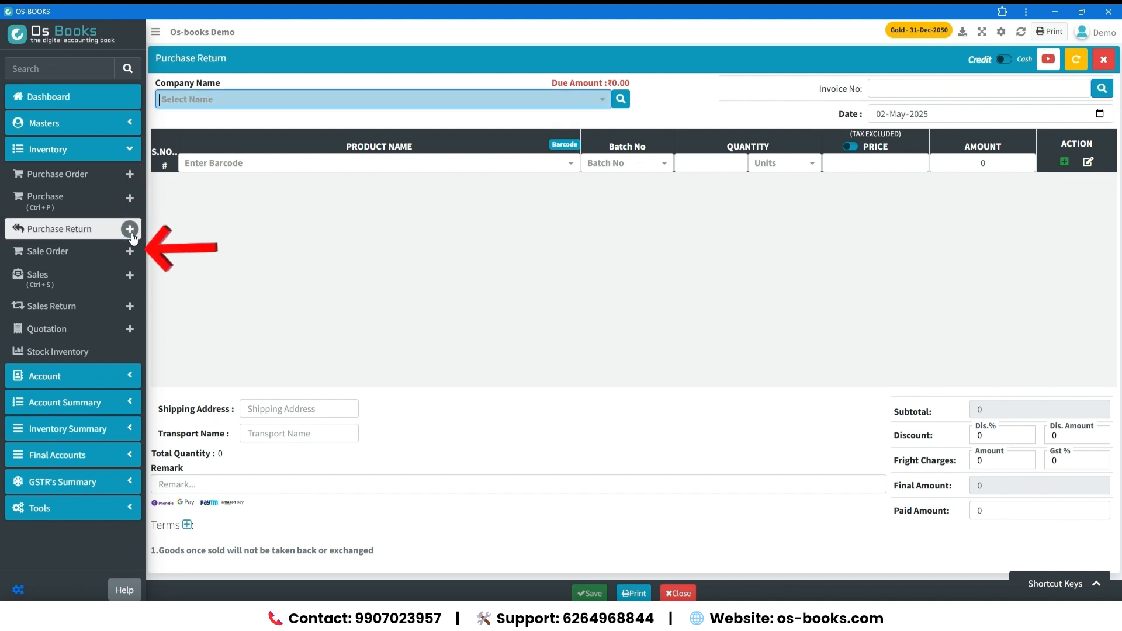
left_click(130, 275)
left_click(130, 306)
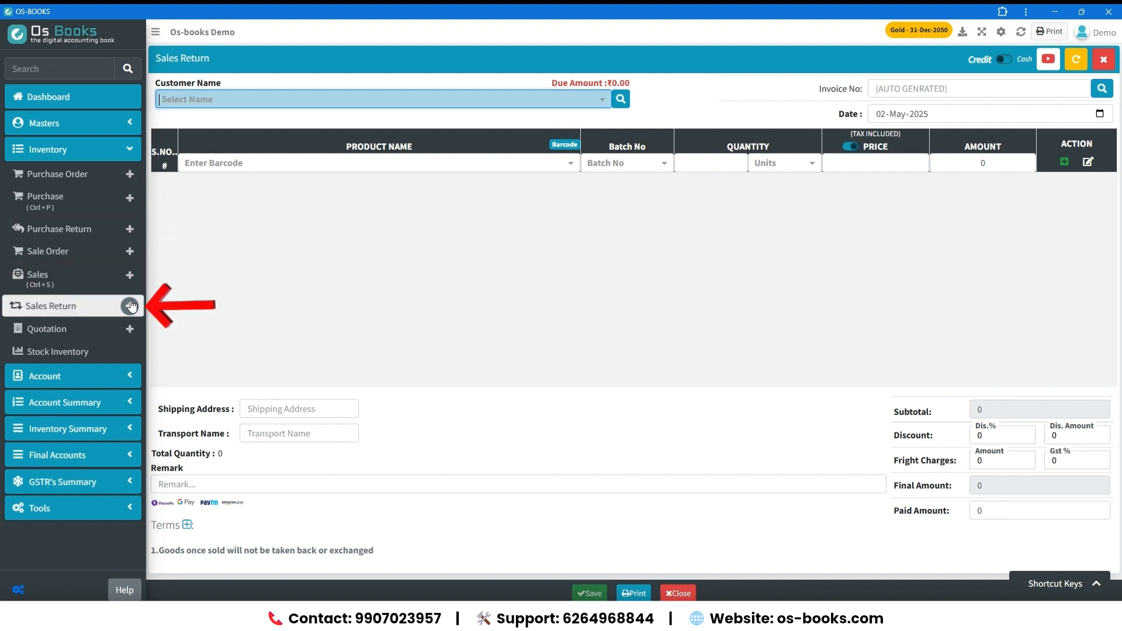
left_click(130, 329)
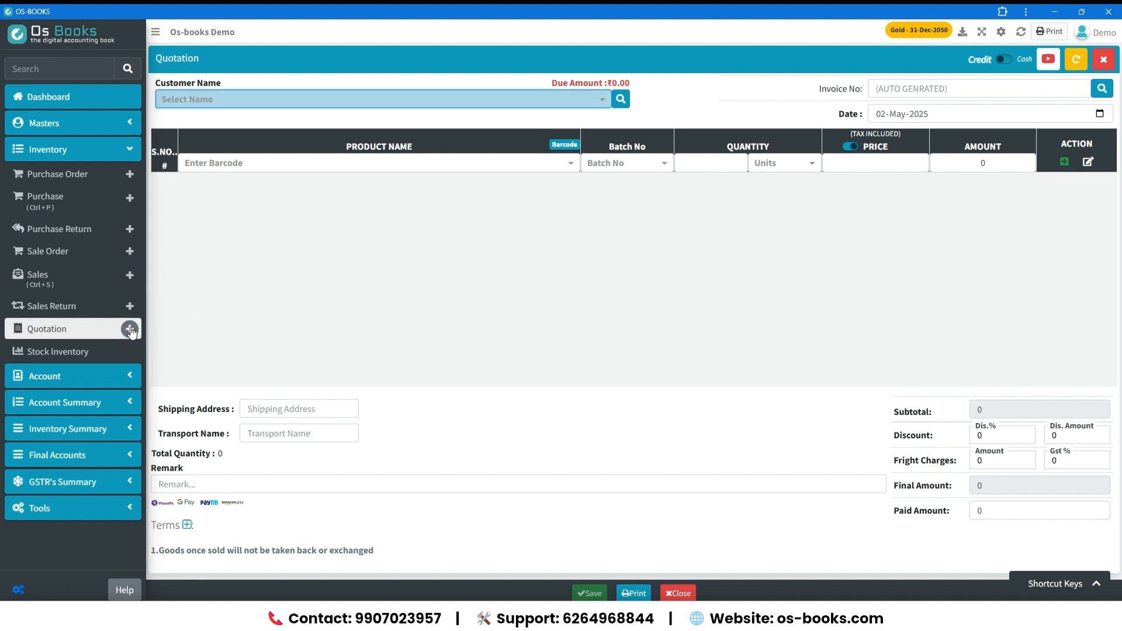
left_click(117, 351)
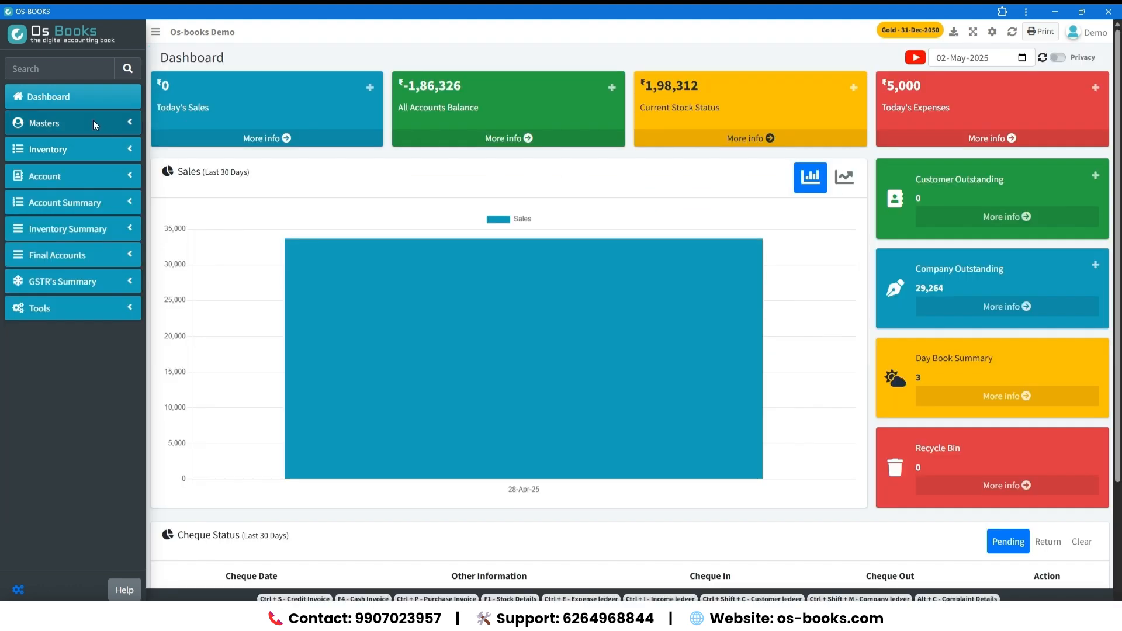
Look through the Masters lists from Bank, Company and Customer to Payment, Product and Voucher.
left_click(93, 121)
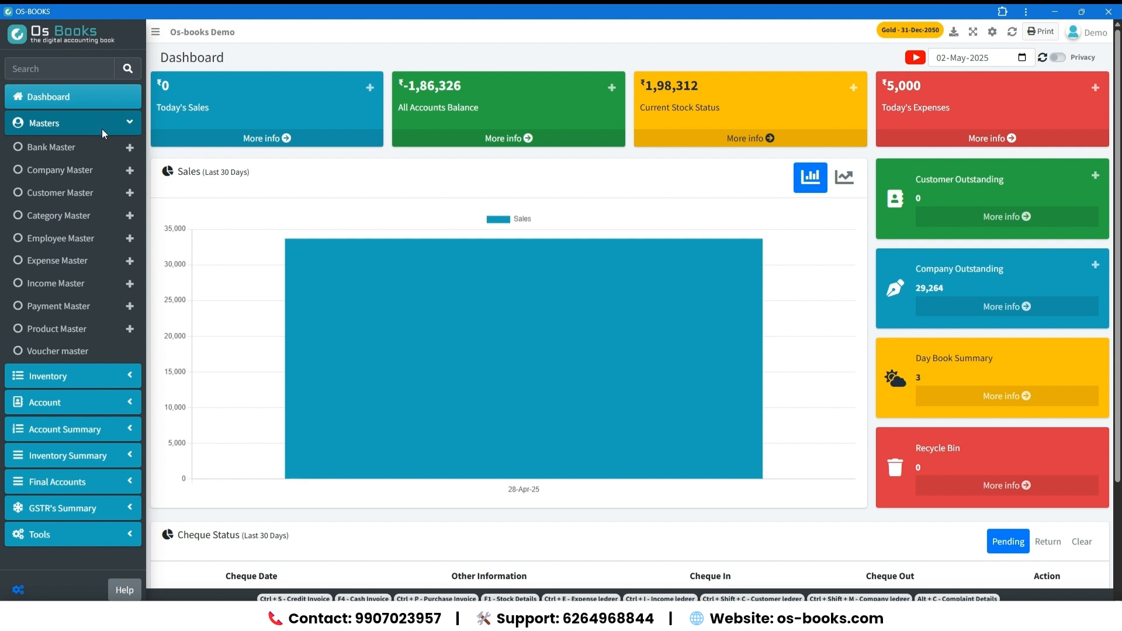
left_click(88, 148)
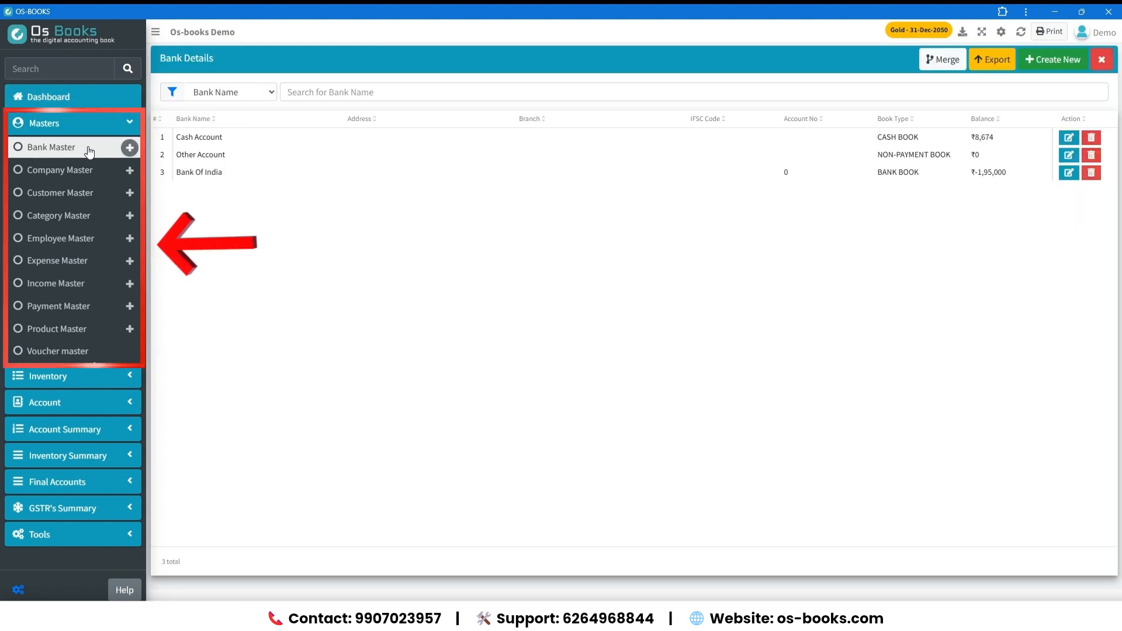
left_click(99, 172)
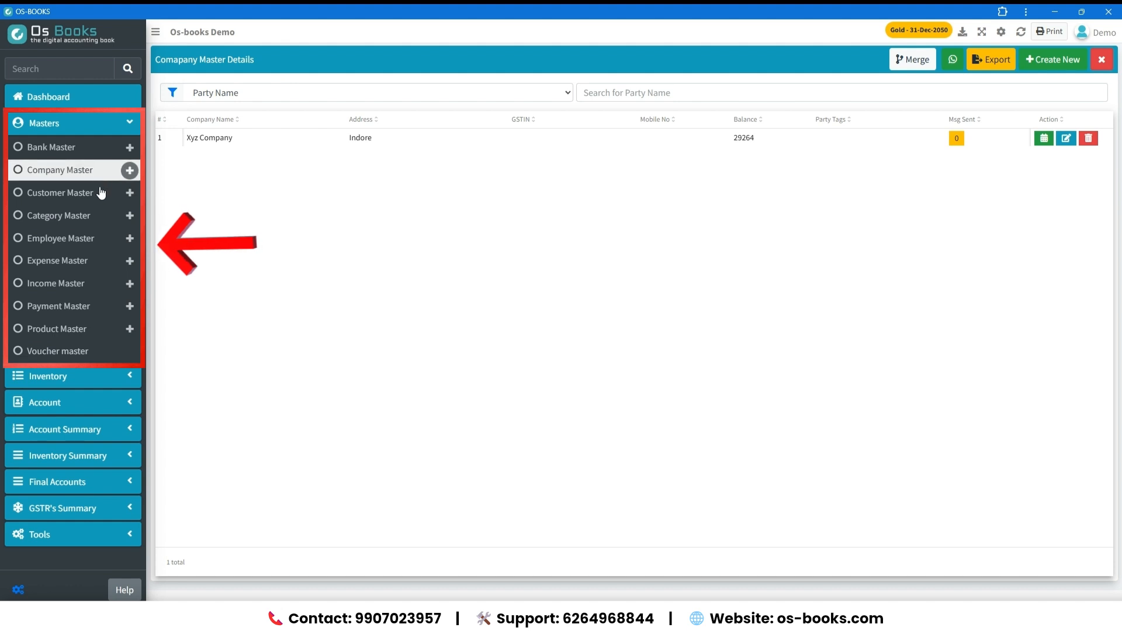
left_click(101, 193)
left_click(73, 219)
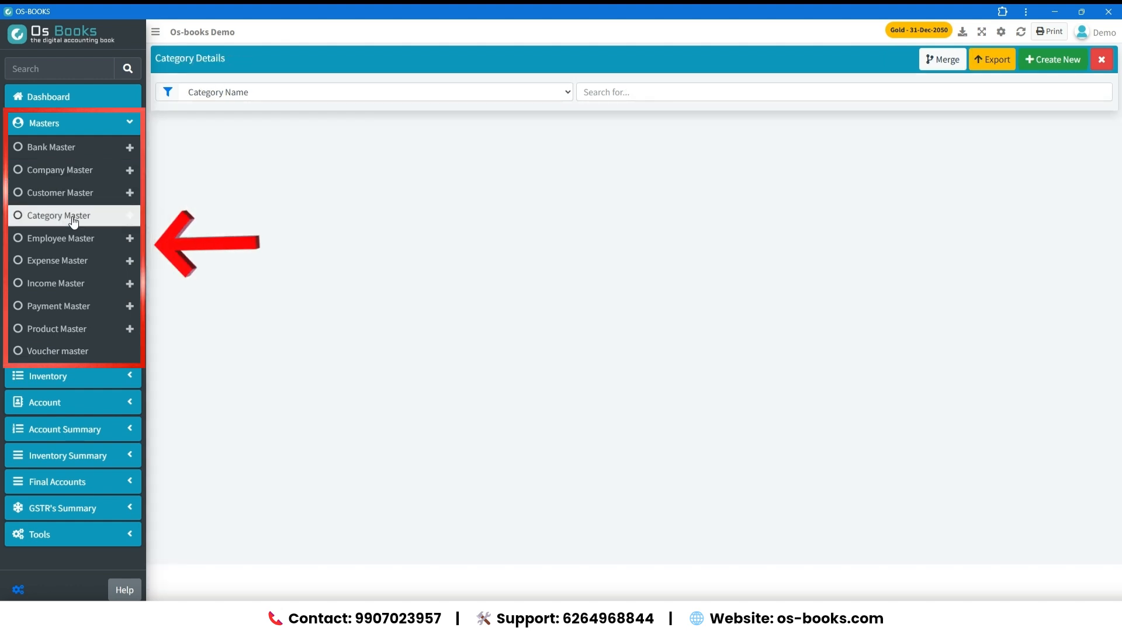
left_click(92, 241)
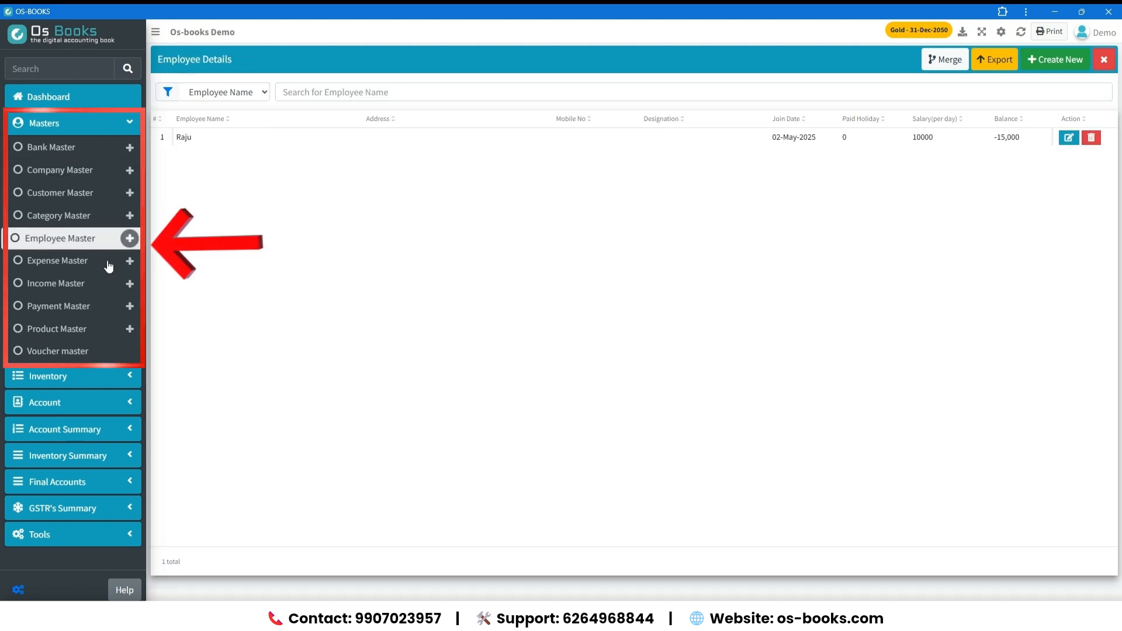
left_click(89, 261)
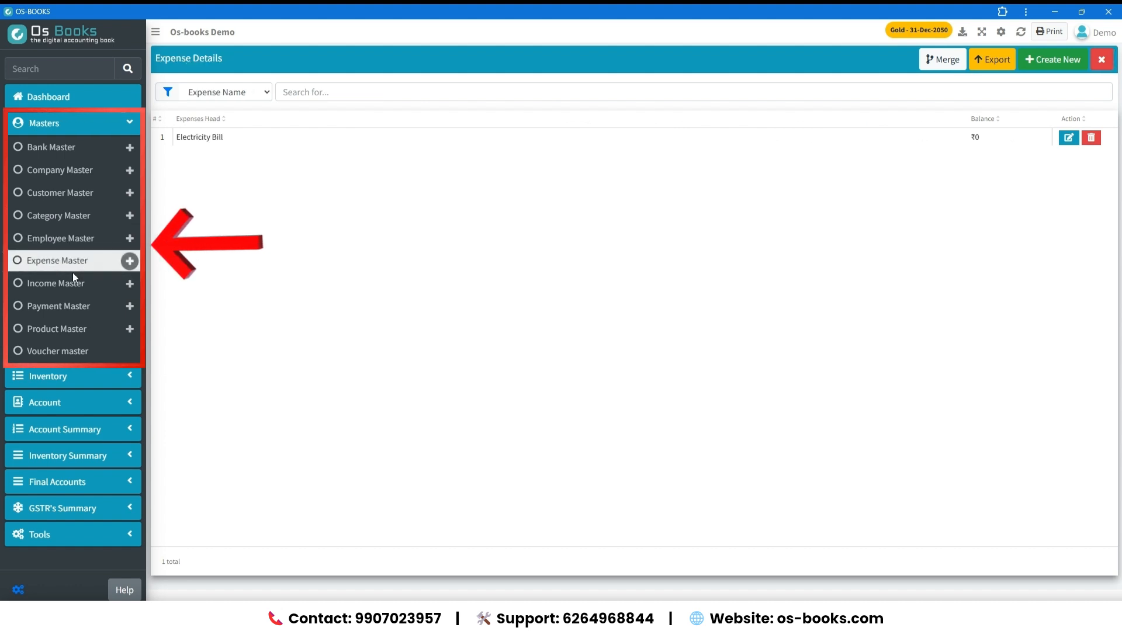
left_click(72, 283)
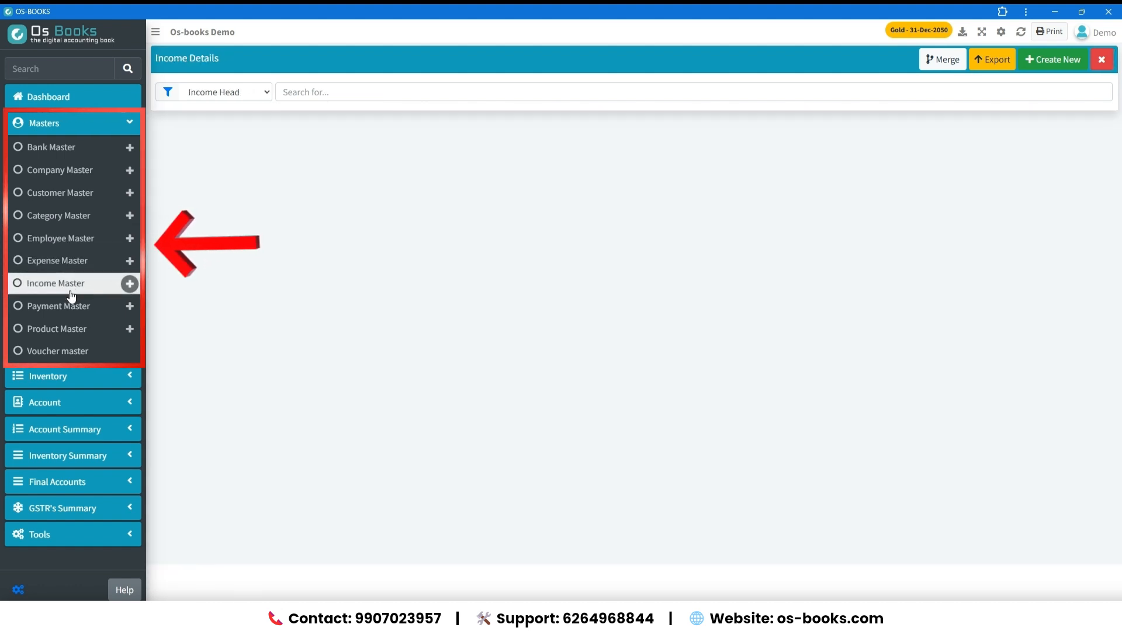
left_click(70, 305)
left_click(72, 330)
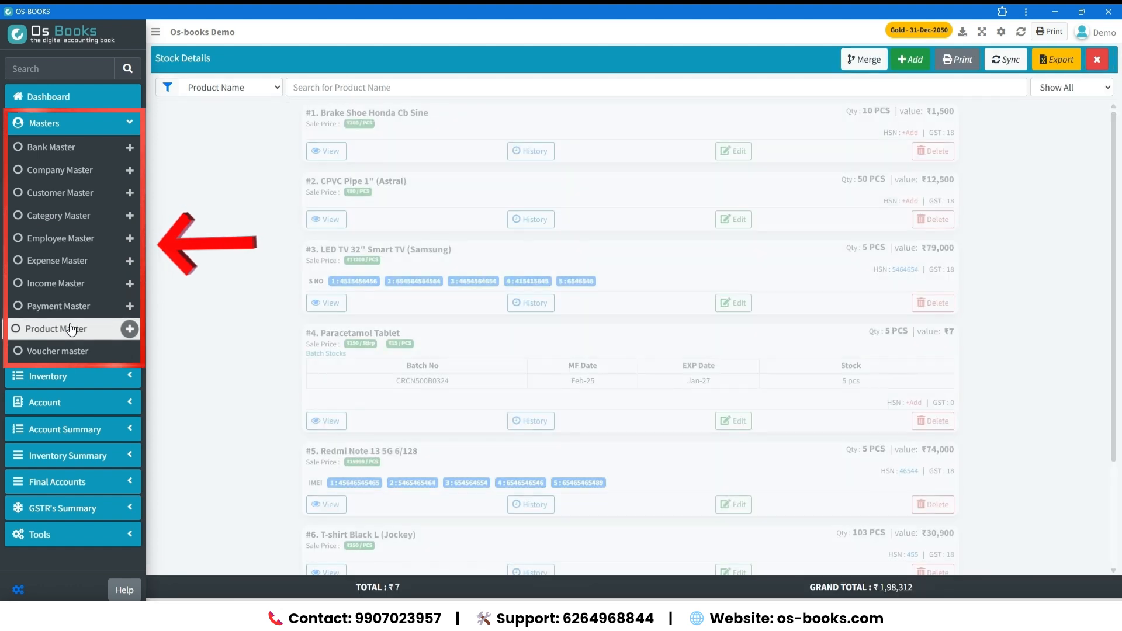
left_click(58, 354)
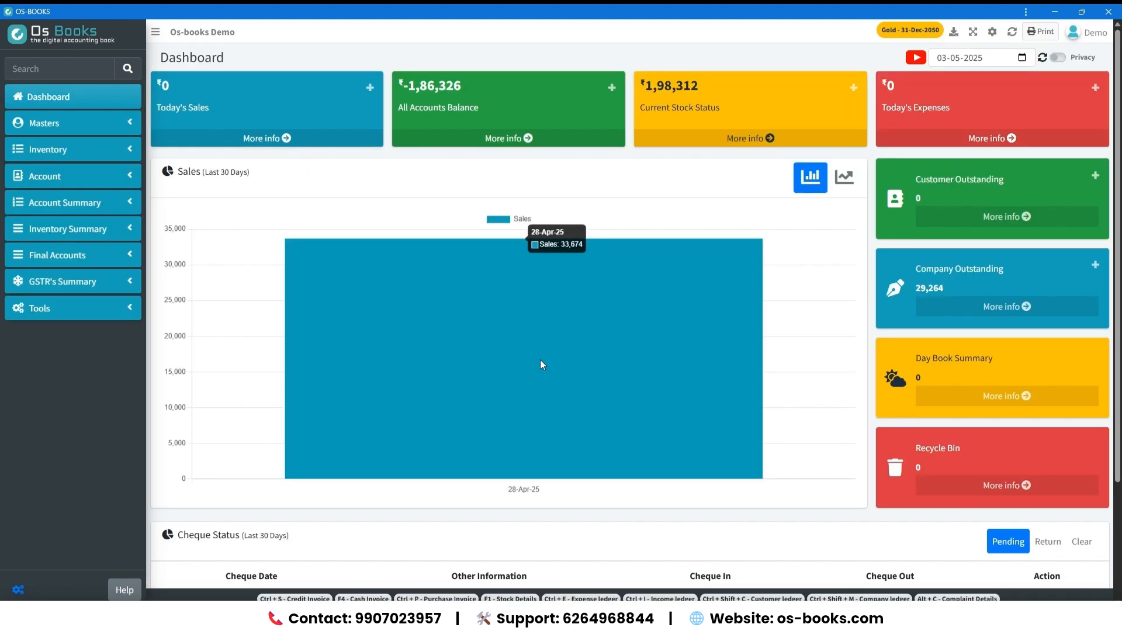
Open the Bank Book and select Cash Account as the account to transfer from.
left_click(94, 177)
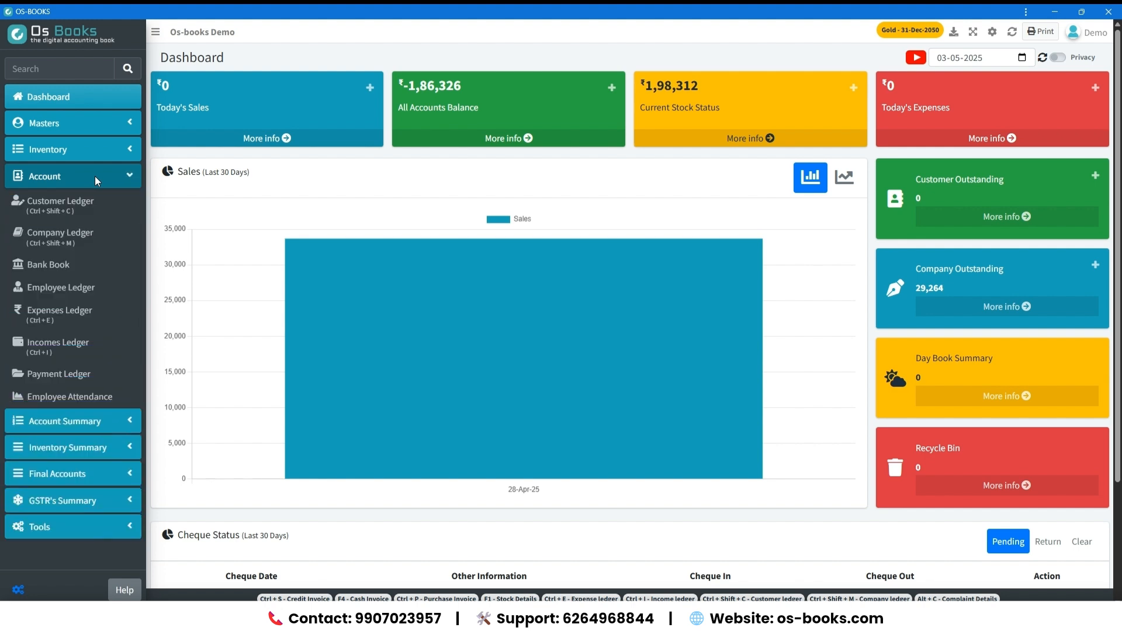
left_click(102, 267)
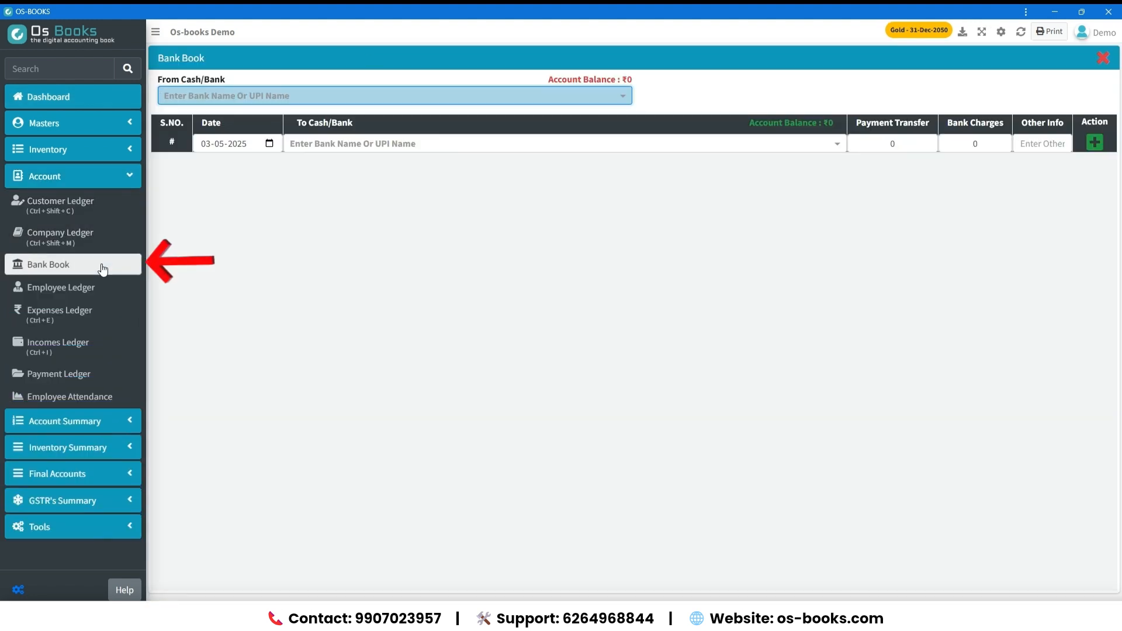
left_click(222, 98)
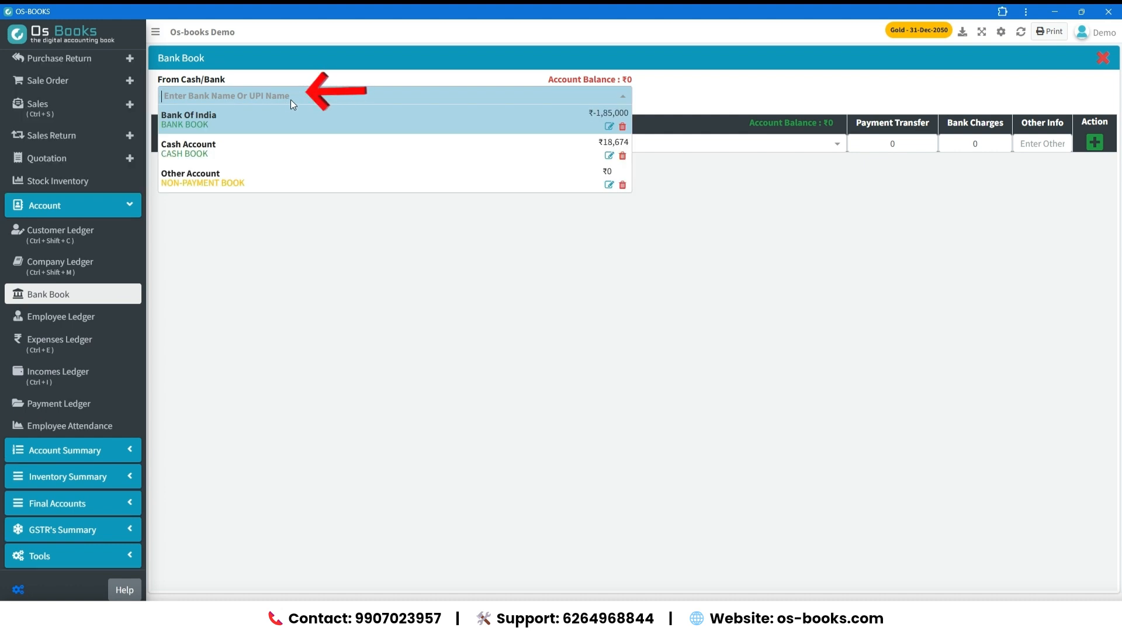
key("Down")
key("Down")
key("Up")
key("Return")
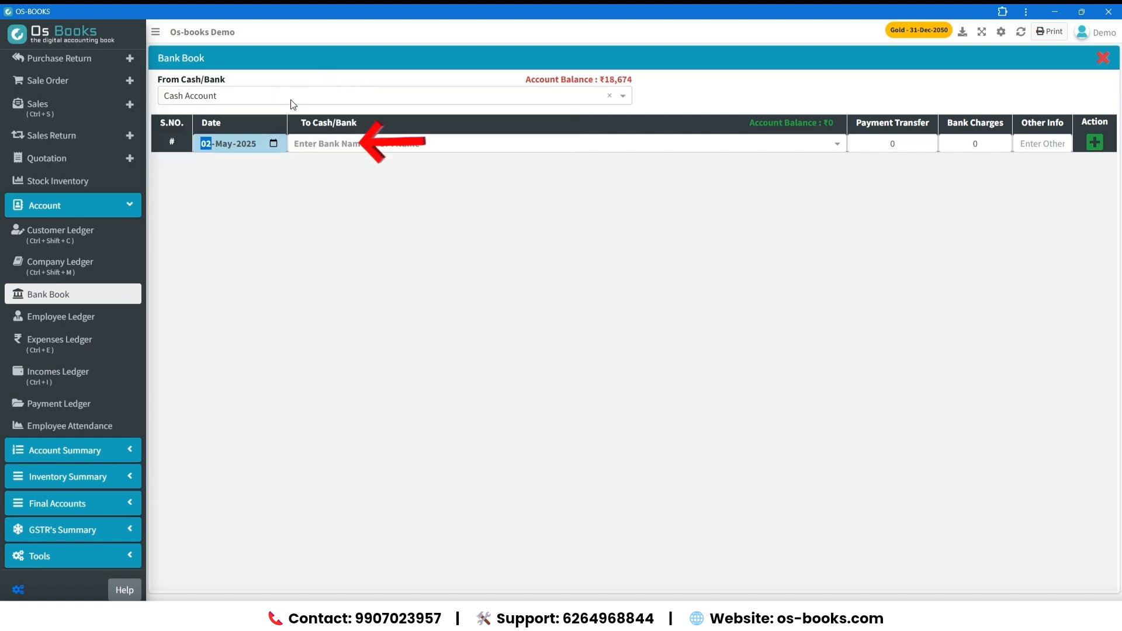
Record and save a transfer of 10000 from Cash Account to Bank Of India without bank charges.
key("Return")
type("ba")
key("Return")
type("10000")
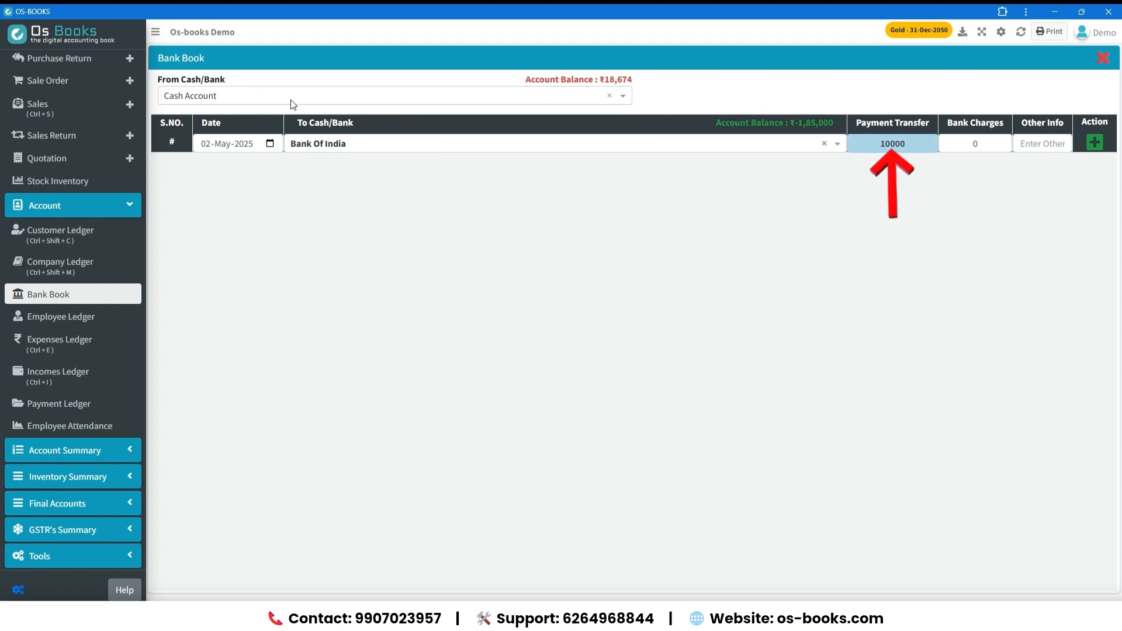
key("Return")
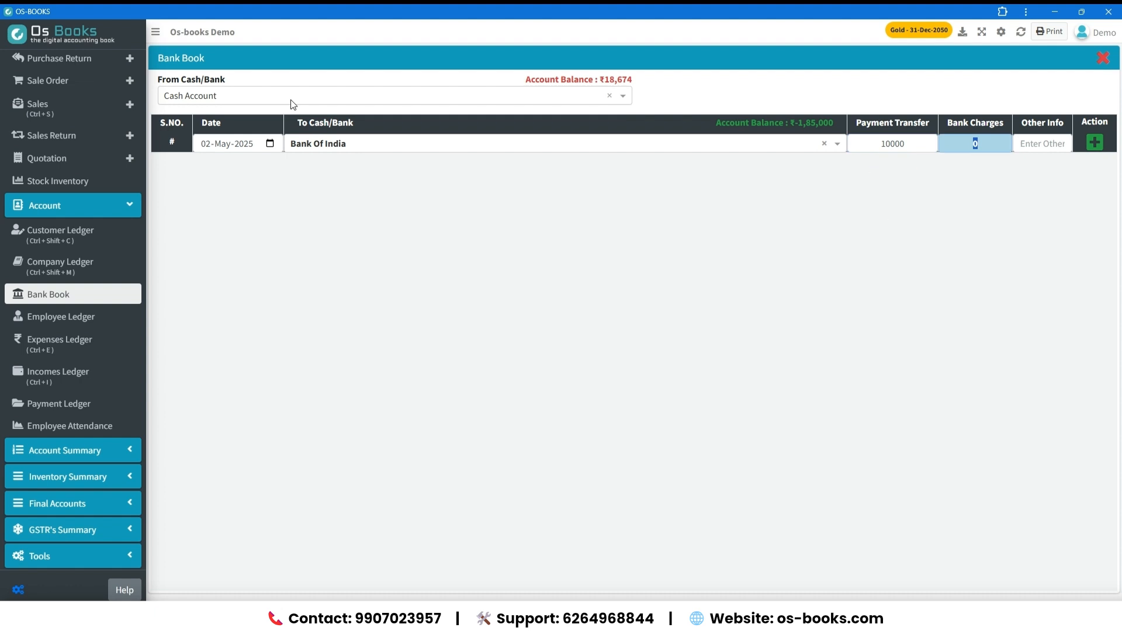
key("Return")
key("Return")
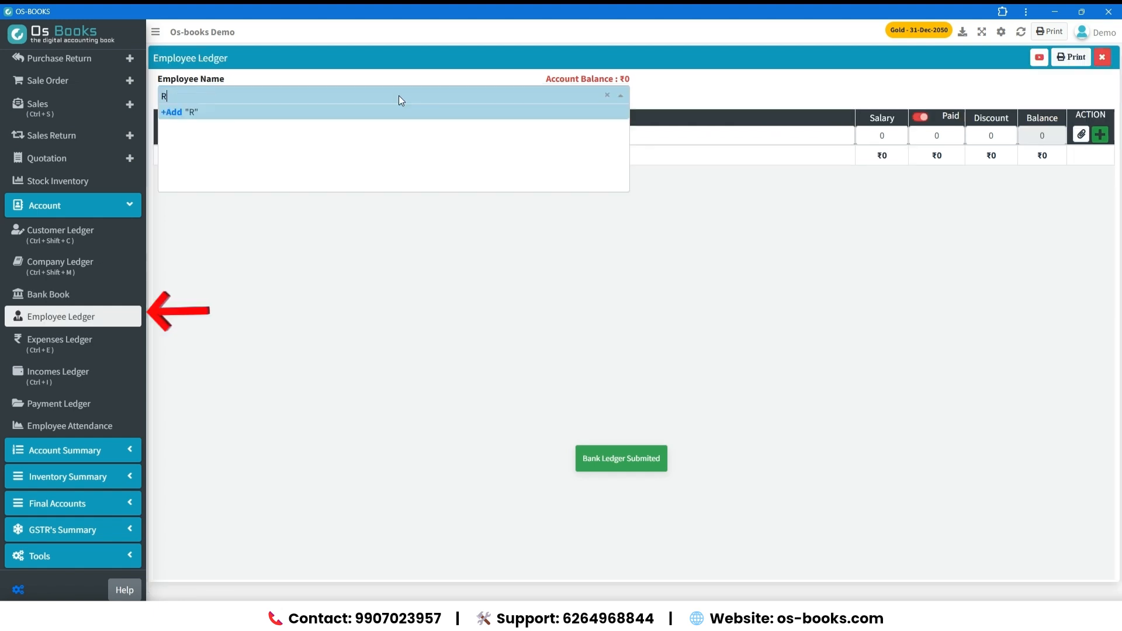
Add a new employee from the Employee Ledger by entering the employee's name and submitting the Employee Master form.
type("aju")
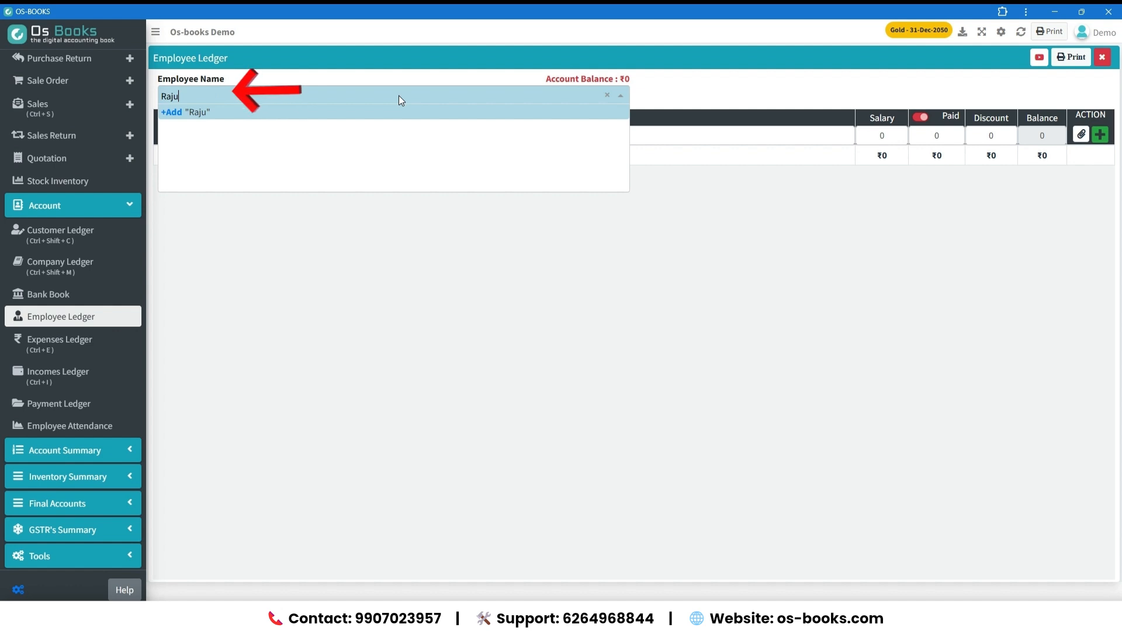
key("Return")
key("Tab")
key("Tab")
key("Tab")
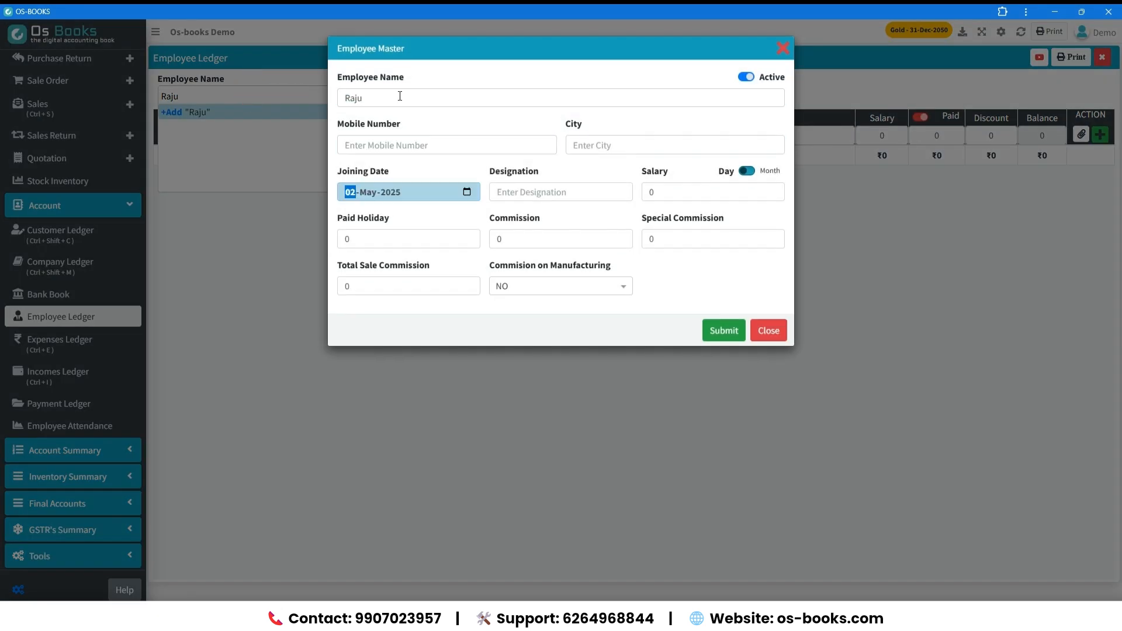
key("Return")
key("Return")
key("Return")
key("Return")
key("Return")
key("Return")
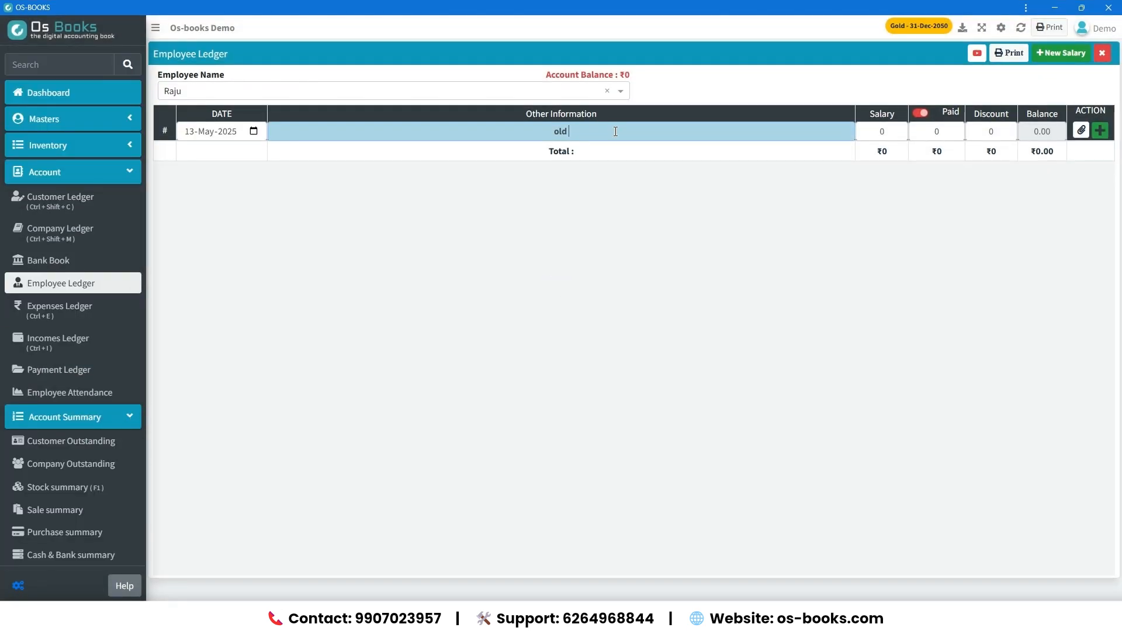
Save a salary entry of 15000 in the employee's ledger with the note "old balance".
type("bal")
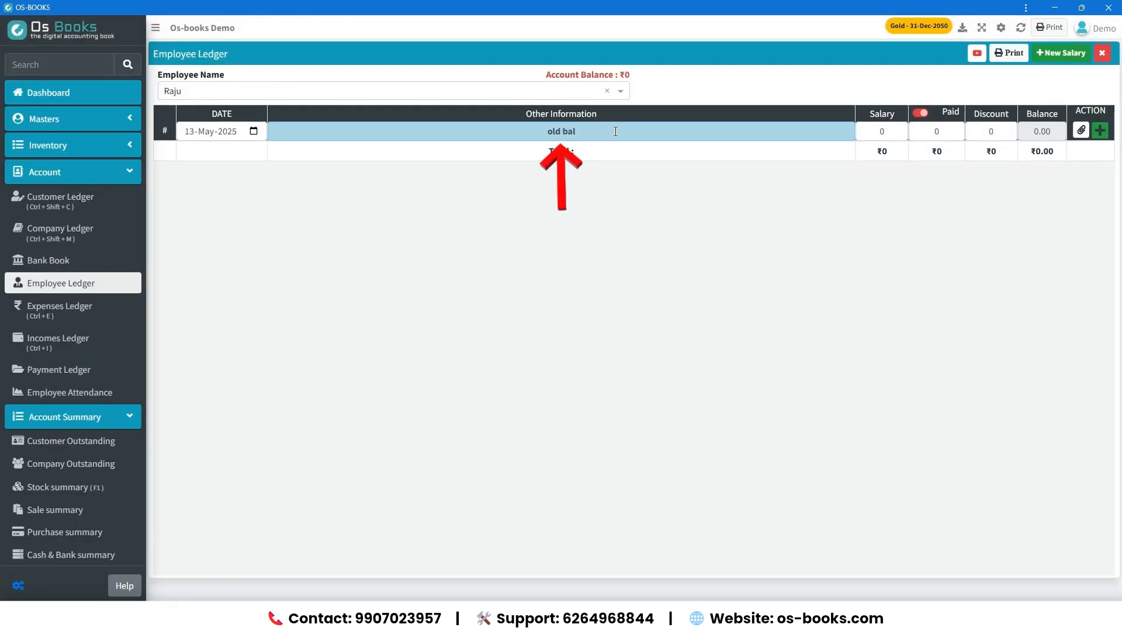
type("ance")
key("Return")
type("15000")
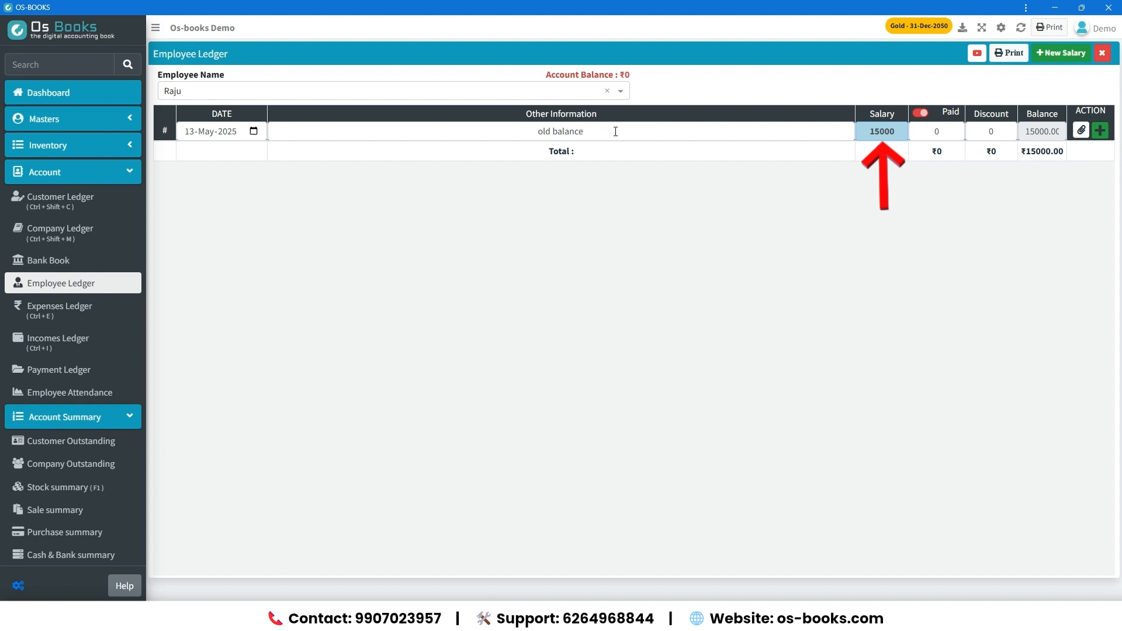
key("Return")
key("Return")
key("Return")
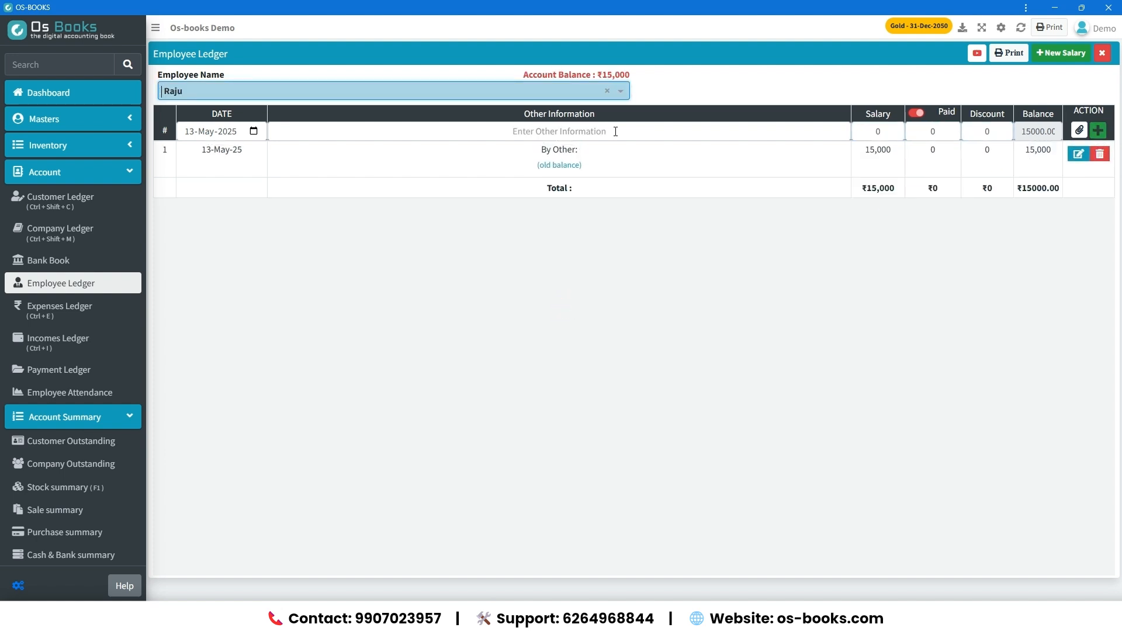
Record a payment of 15000 to the employee with Bank Of India as the payment source.
key("Return")
key("Return")
key("Return")
type("15000")
key("Return")
key("Return")
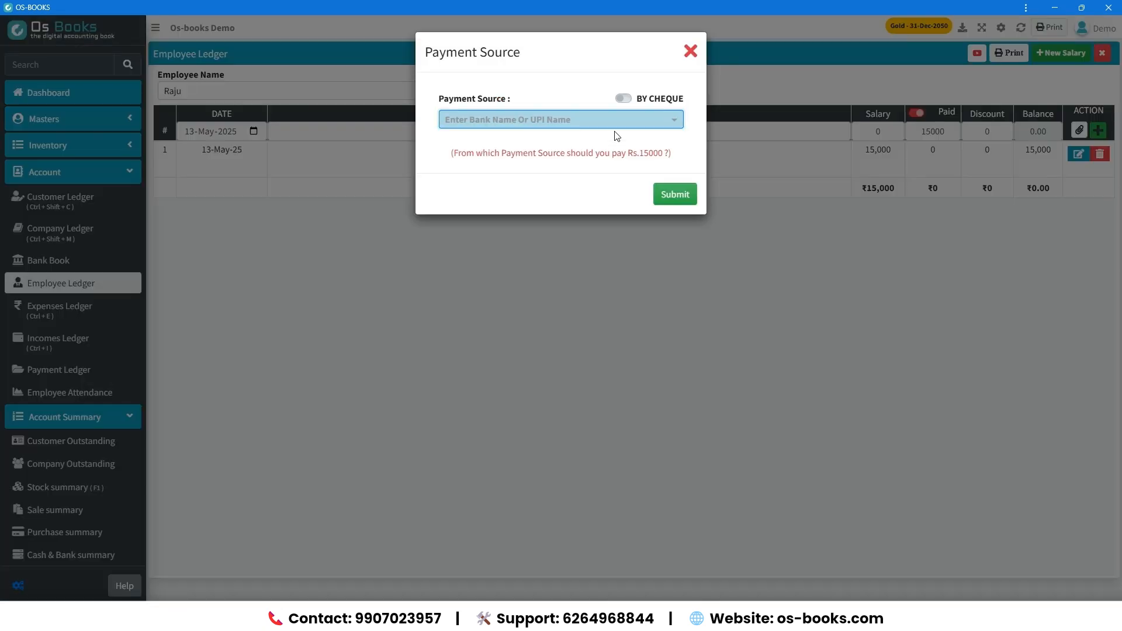
key("Return")
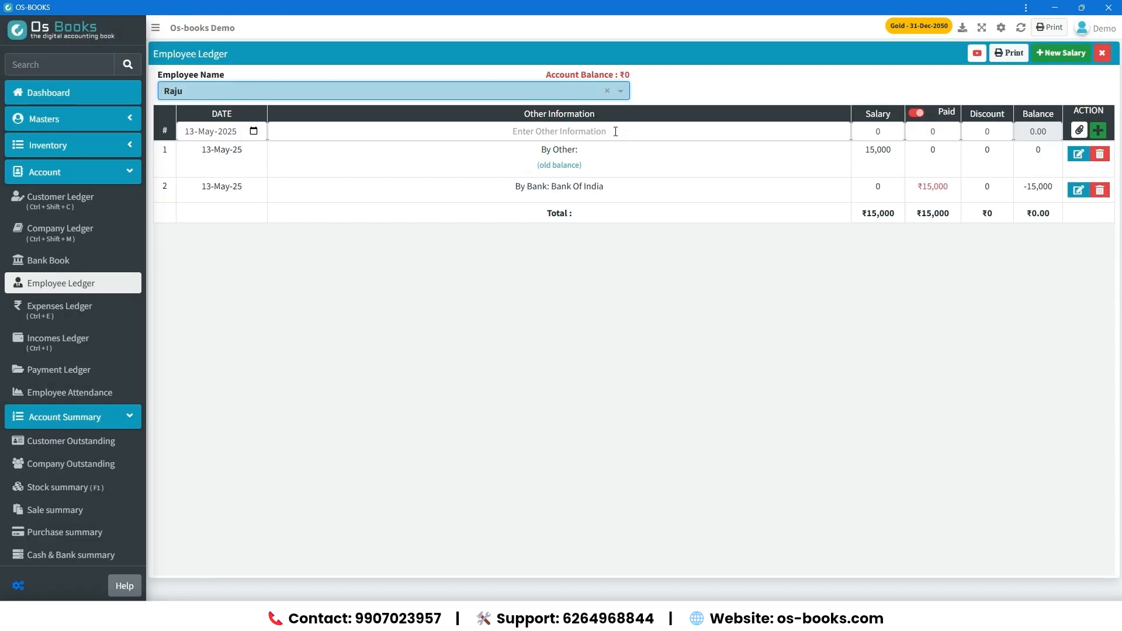
Calculate the employee's salary for May 2025 from attendance and put it into the new ledger row.
left_click(1051, 54)
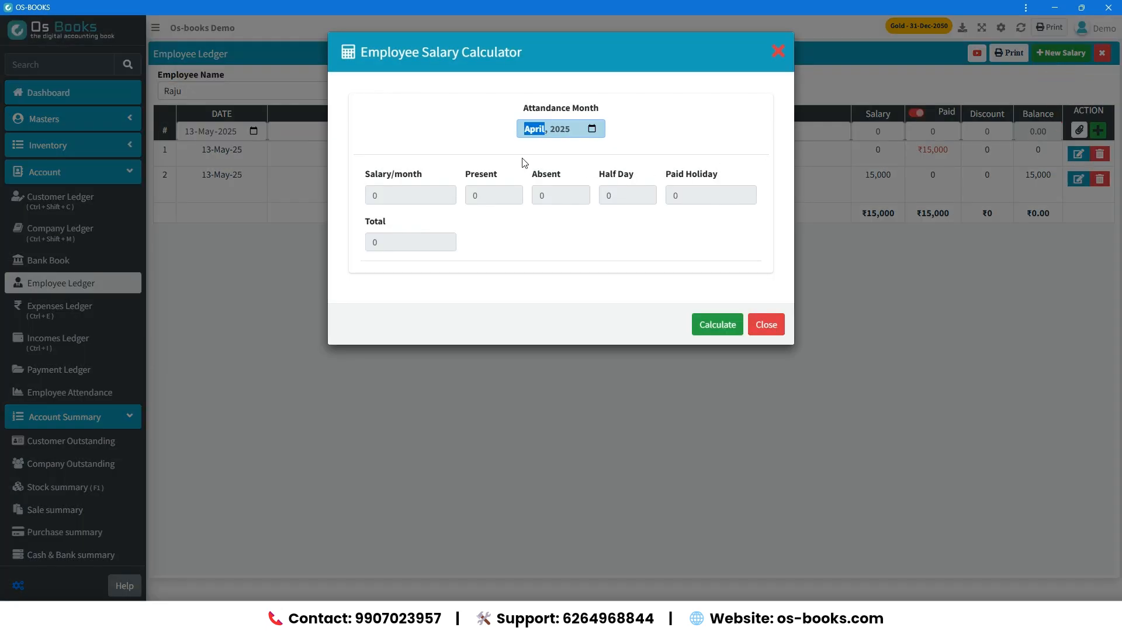
left_click(591, 130)
left_click(536, 190)
left_click(719, 326)
left_click(757, 332)
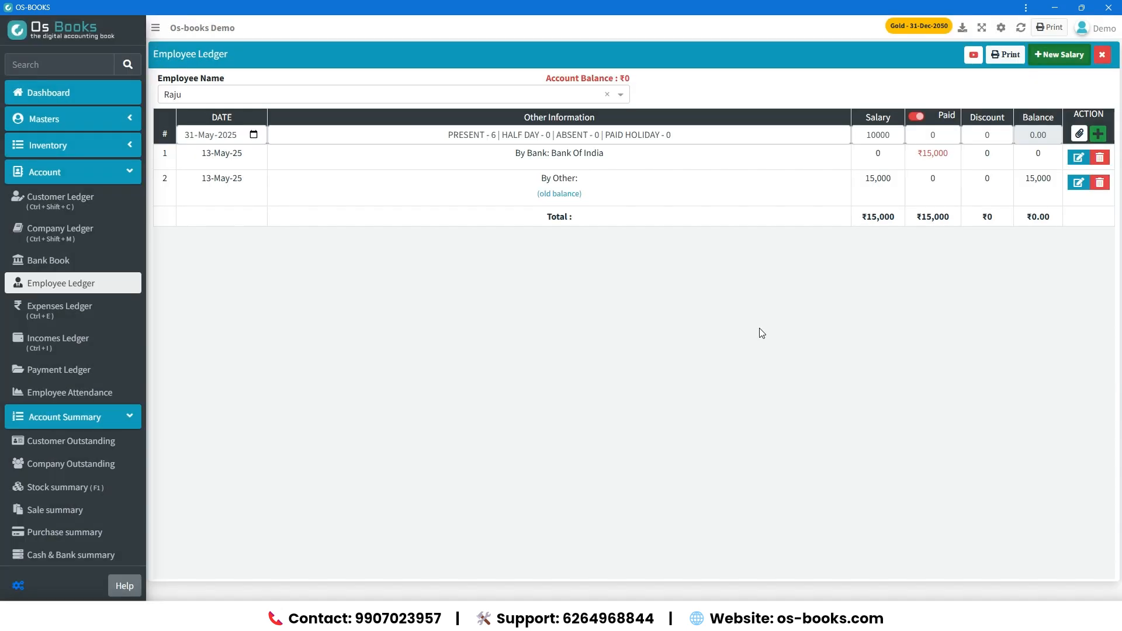
Save the calculated salary entry with its attendance note in the employee's ledger.
left_click(445, 134)
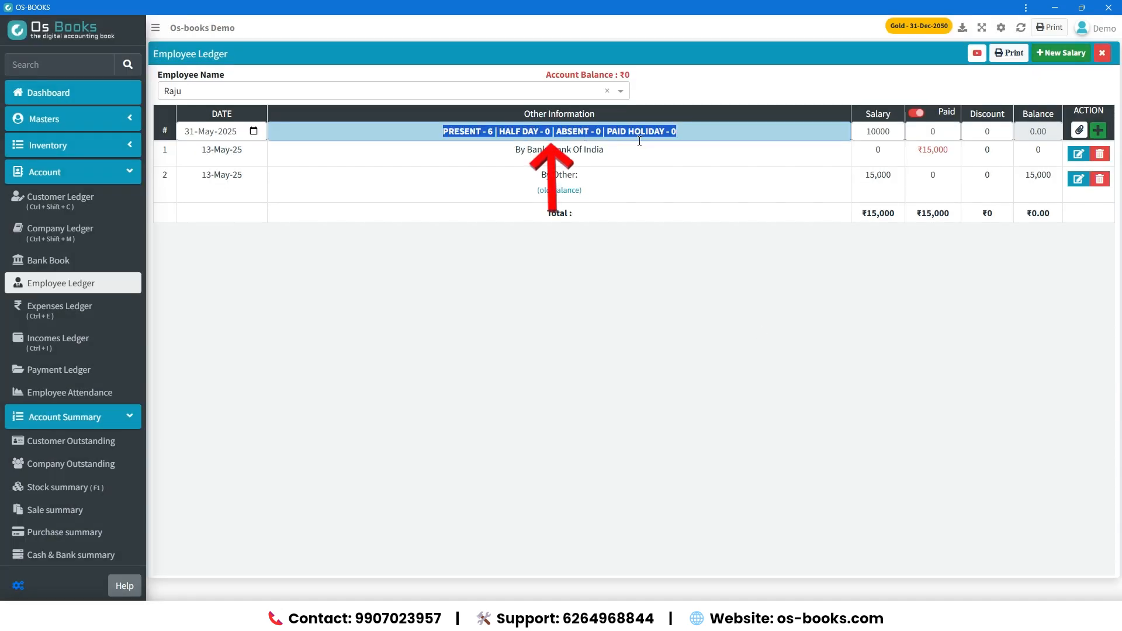
left_click(801, 133)
left_click(1092, 136)
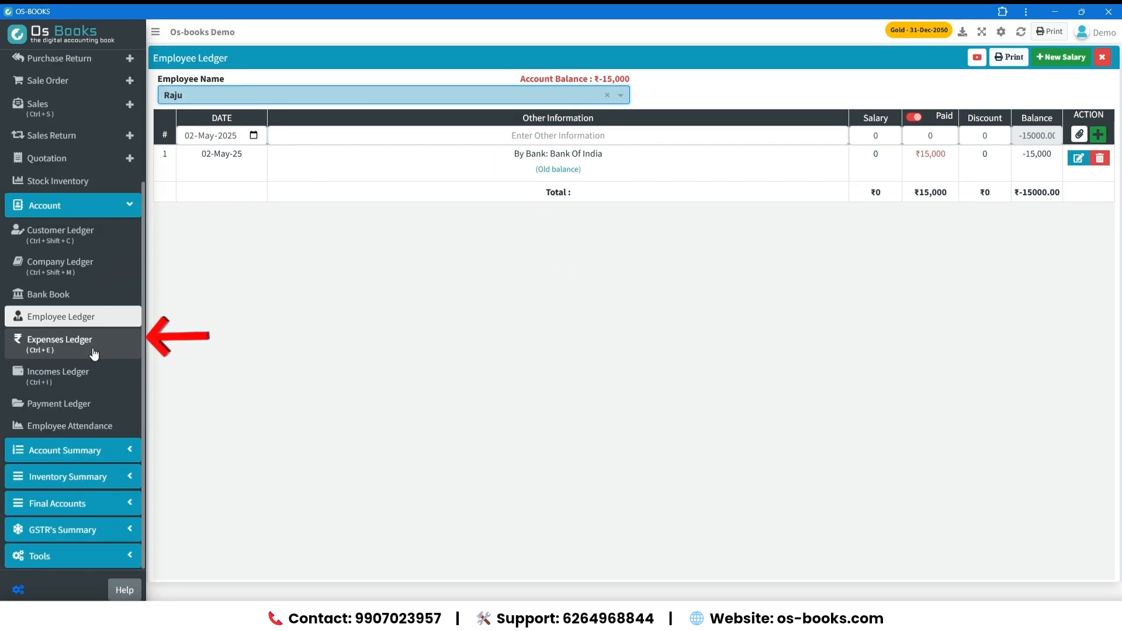
Create an expense account "Electricity Bill" from the Expenses Ledger with expense head "Shop" and type Operating Expenses.
left_click(96, 354)
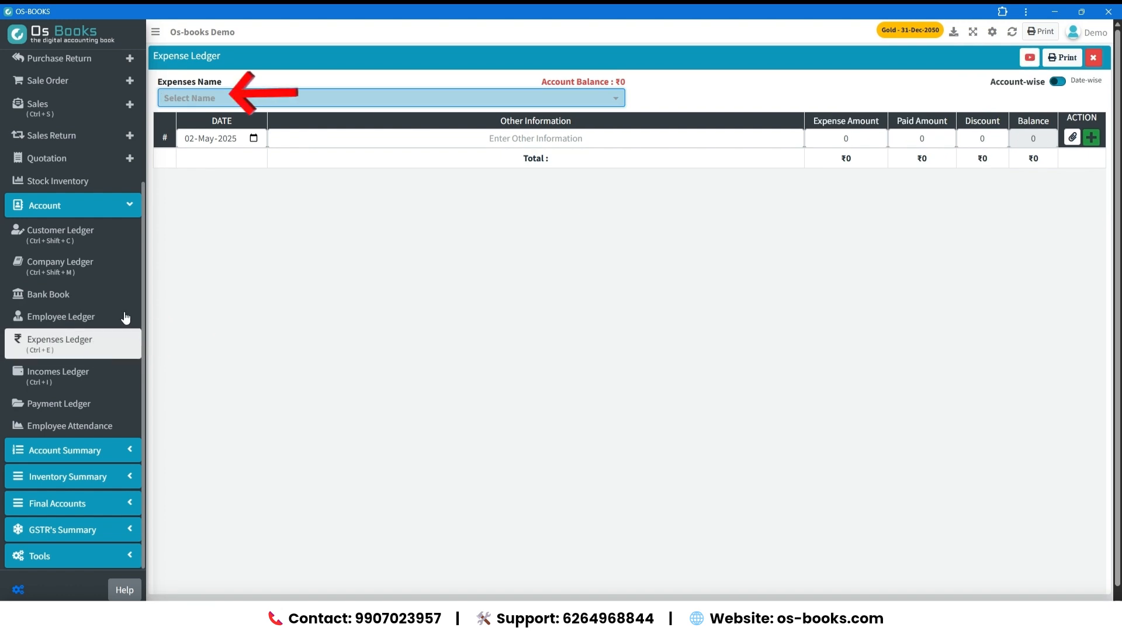
left_click(343, 95)
type("Electr")
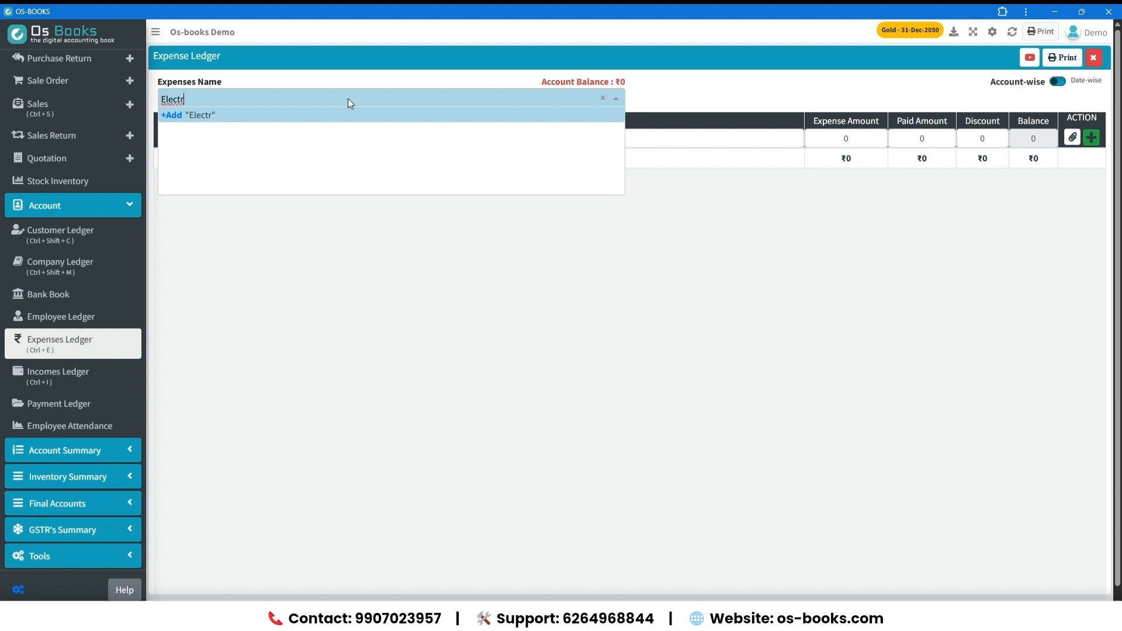
type("icity Bill")
key("Return")
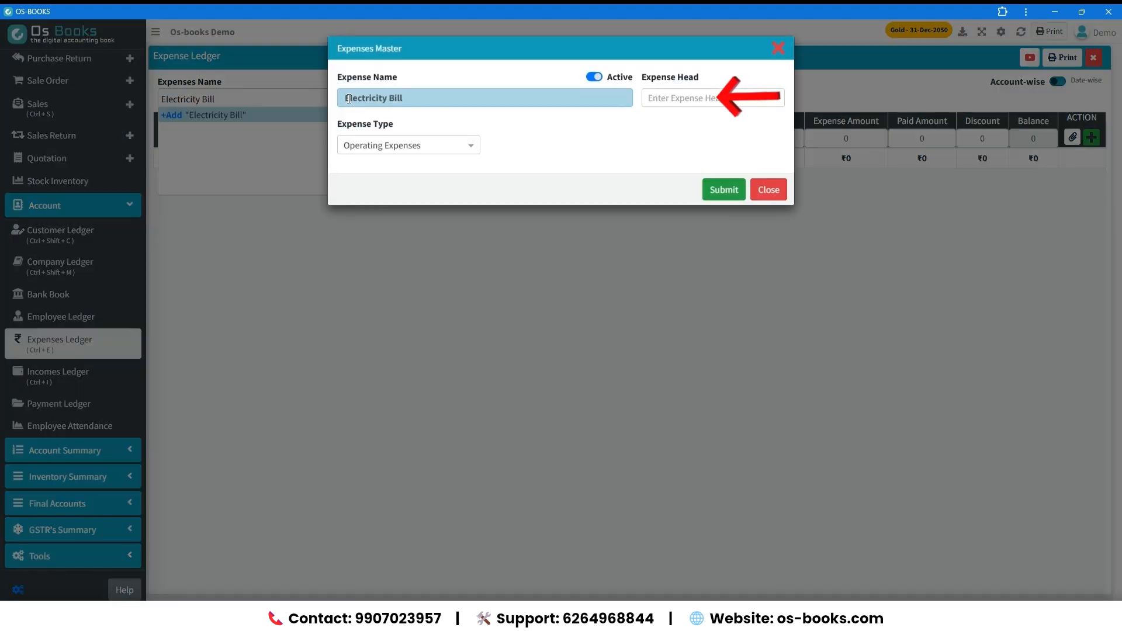
left_click(690, 98)
type("Sh")
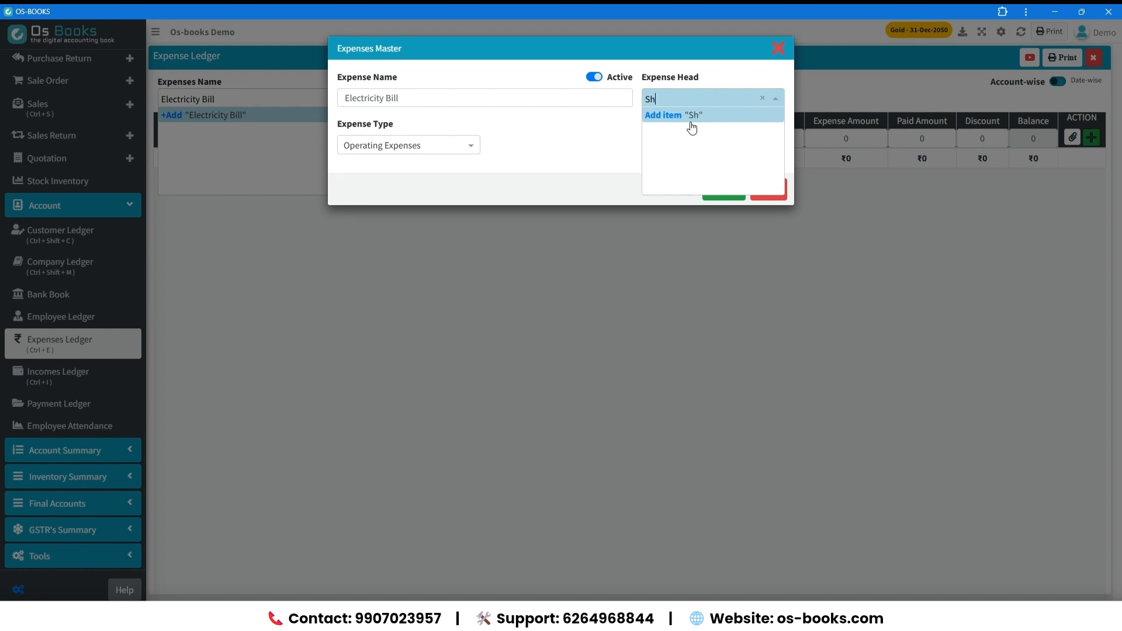
key("Return")
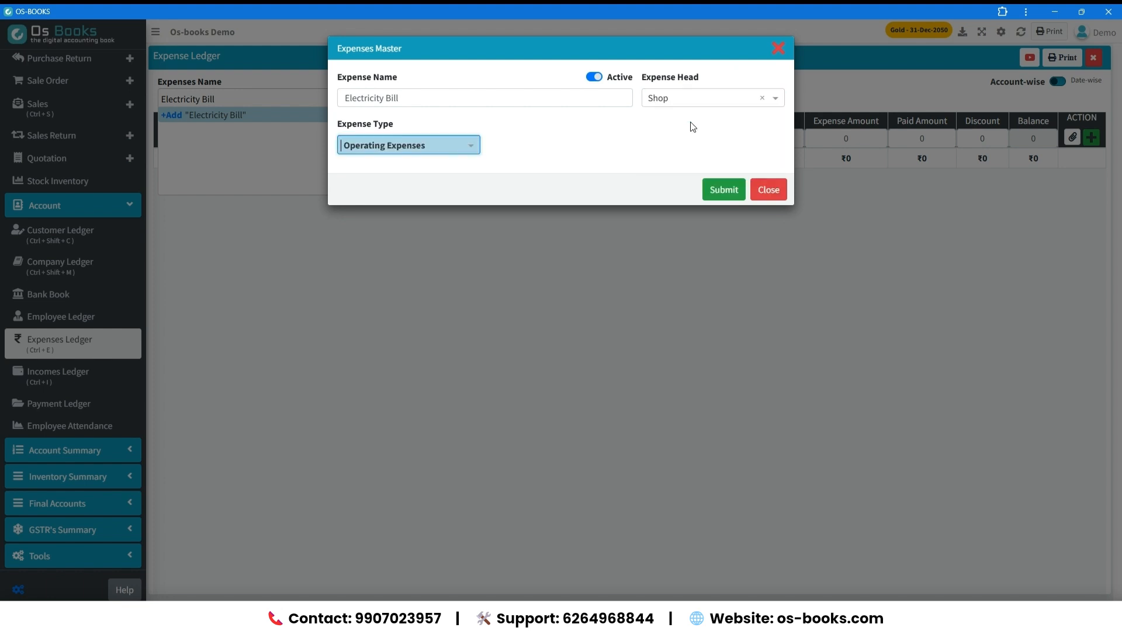
key("Return")
key("Return")
key("Return")
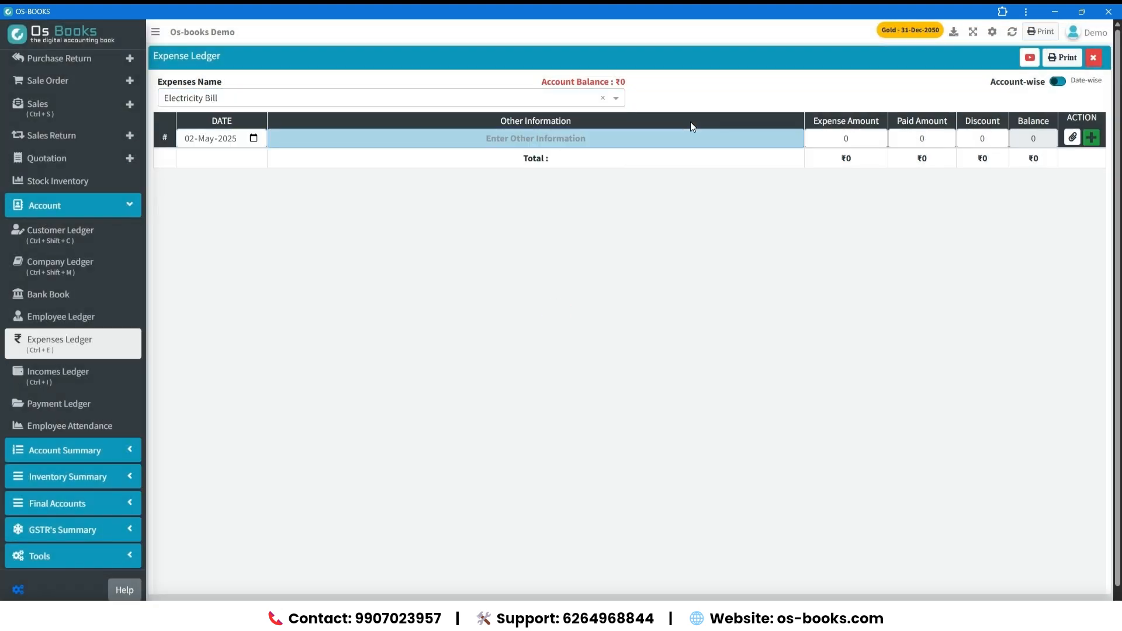
Record an Electricity Bill expense of 5000 noted "may", with 5000 paid and Bank Of India as the payment source.
type("may")
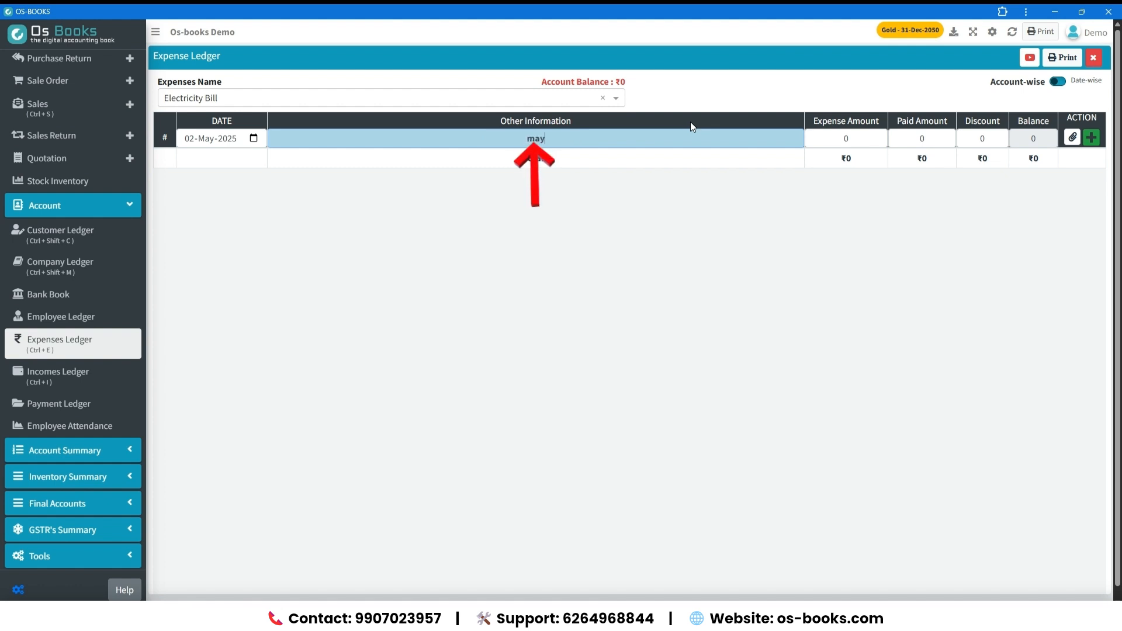
key("Return")
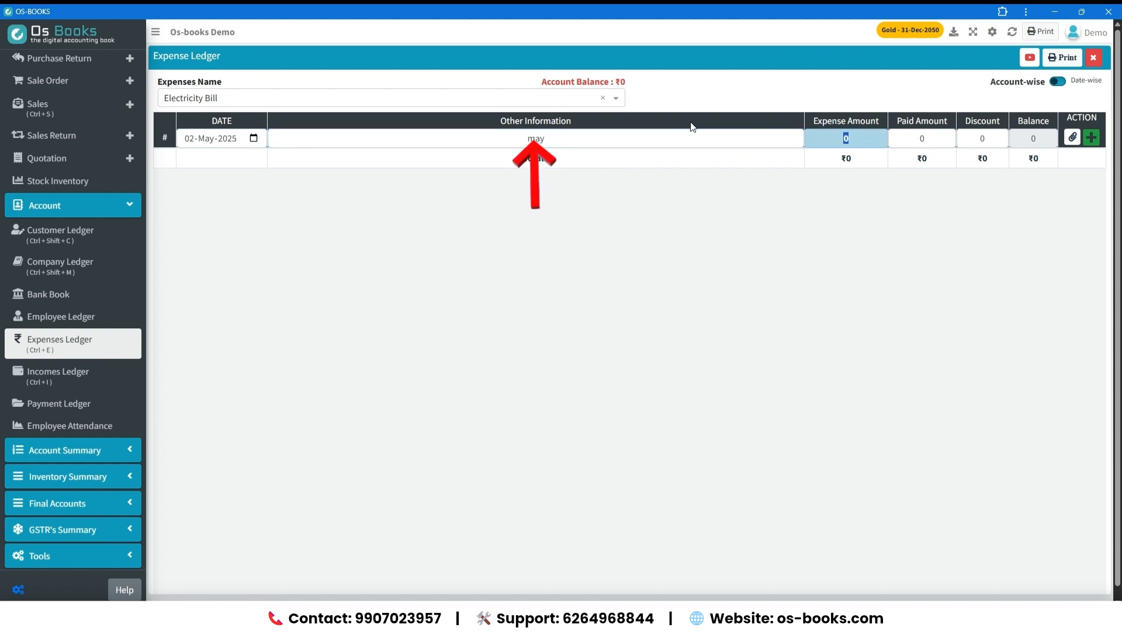
type("5000")
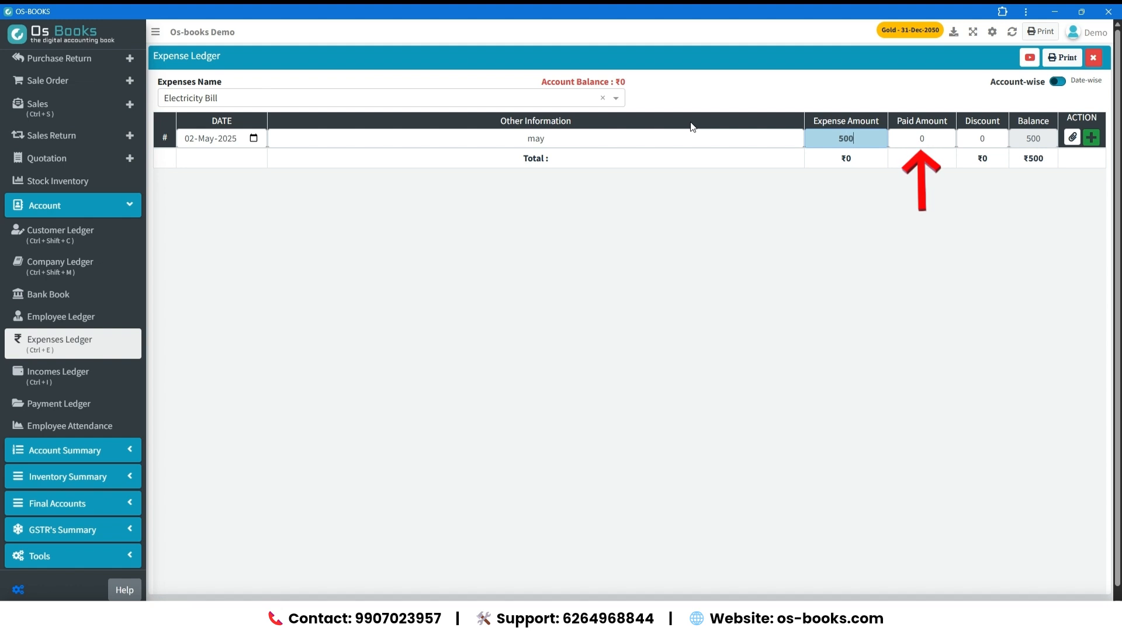
key("Return")
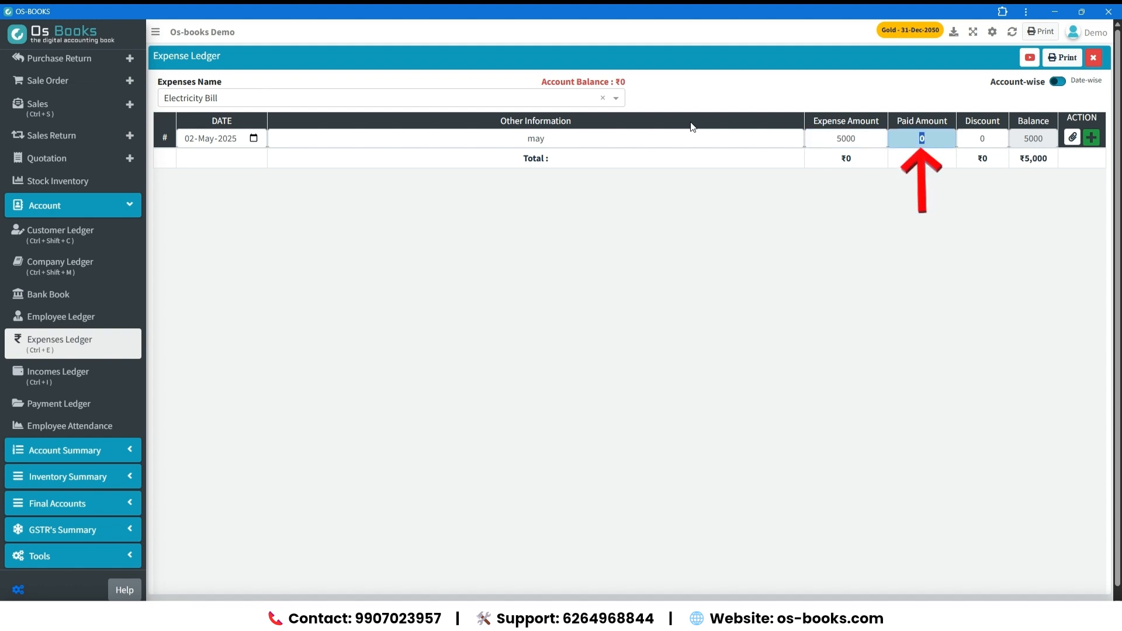
type("5000")
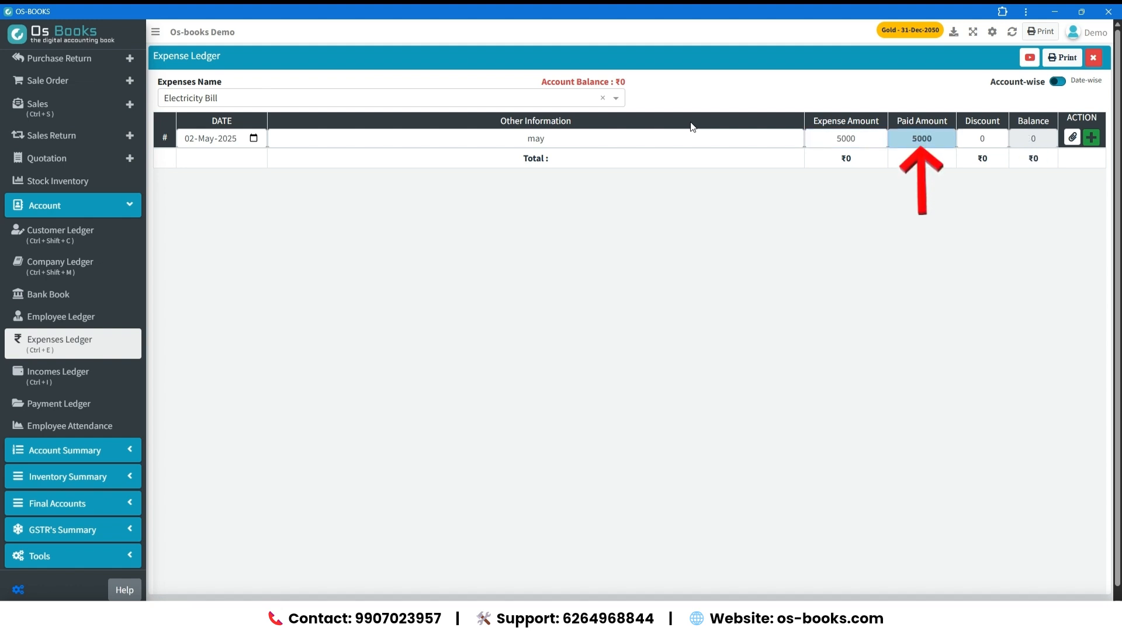
key("Return")
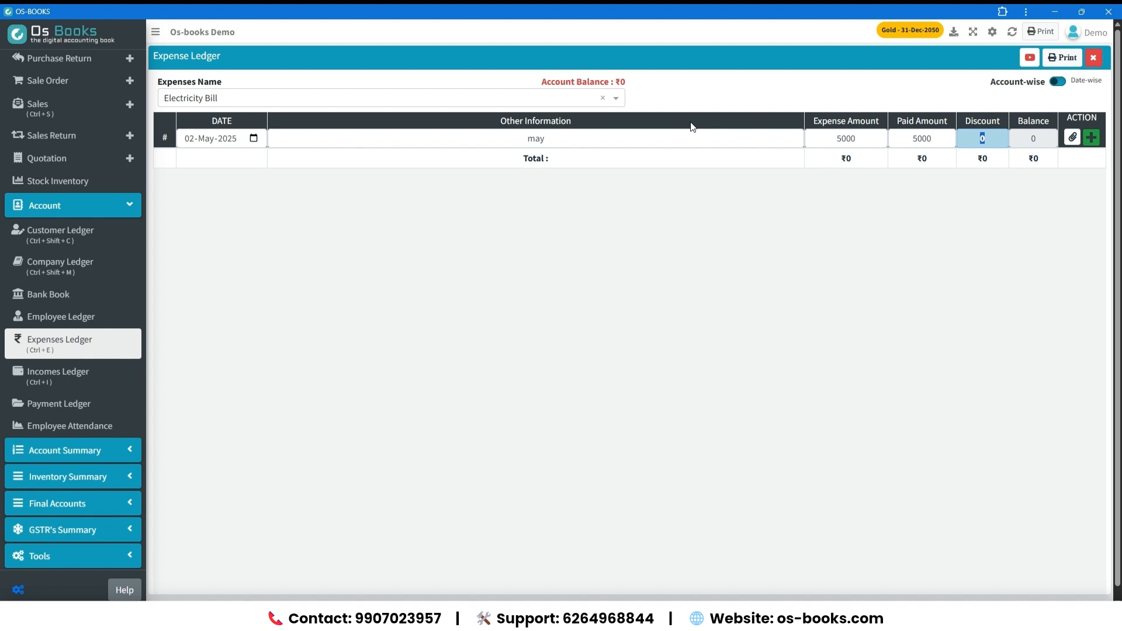
key("Return")
key("Down")
key("Return")
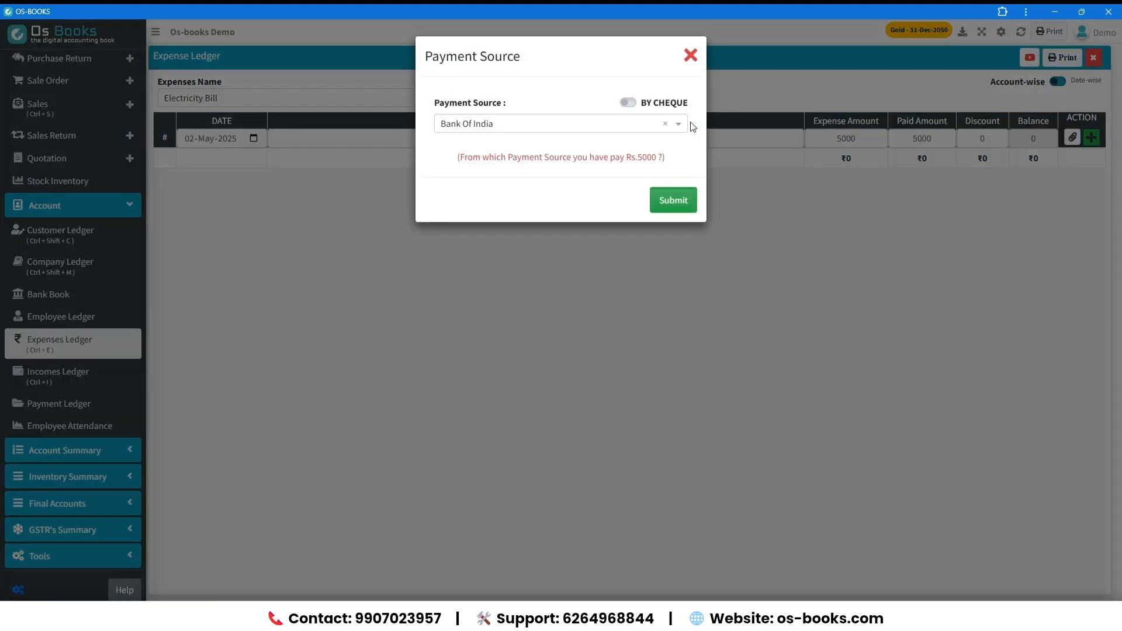
key("Return")
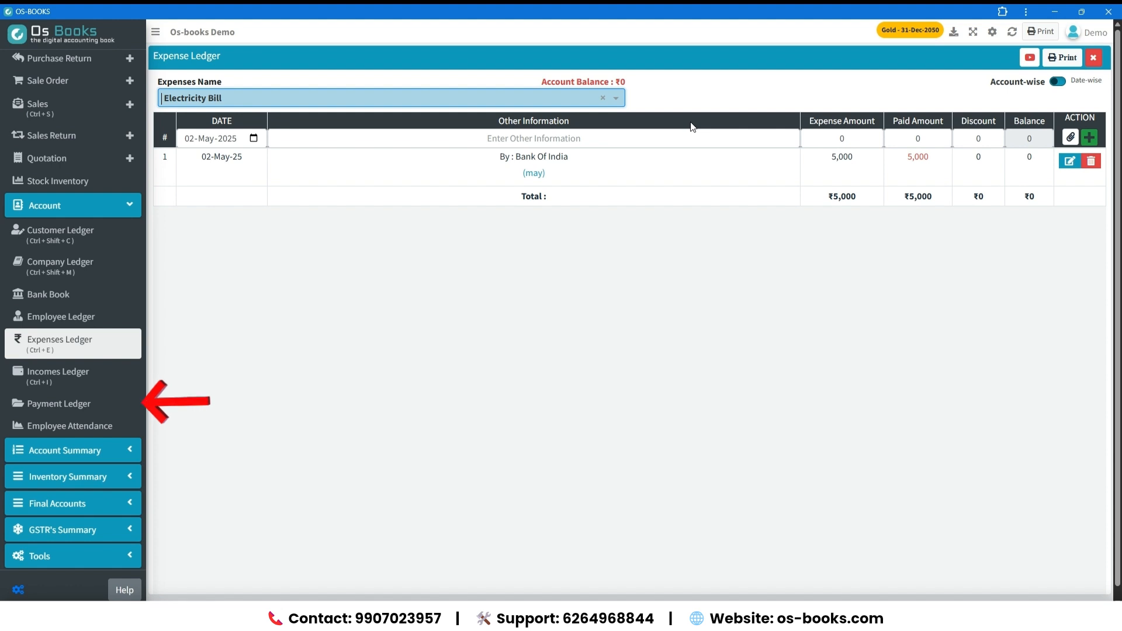
View the Incomes Ledger and the Payment Ledger.
left_click(115, 368)
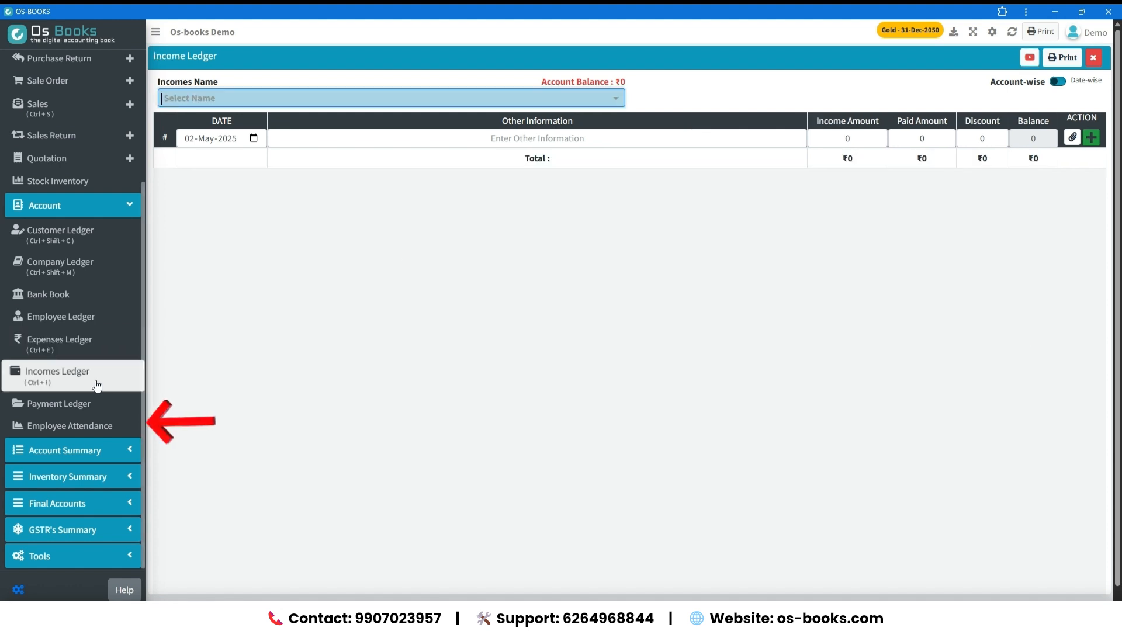
left_click(86, 409)
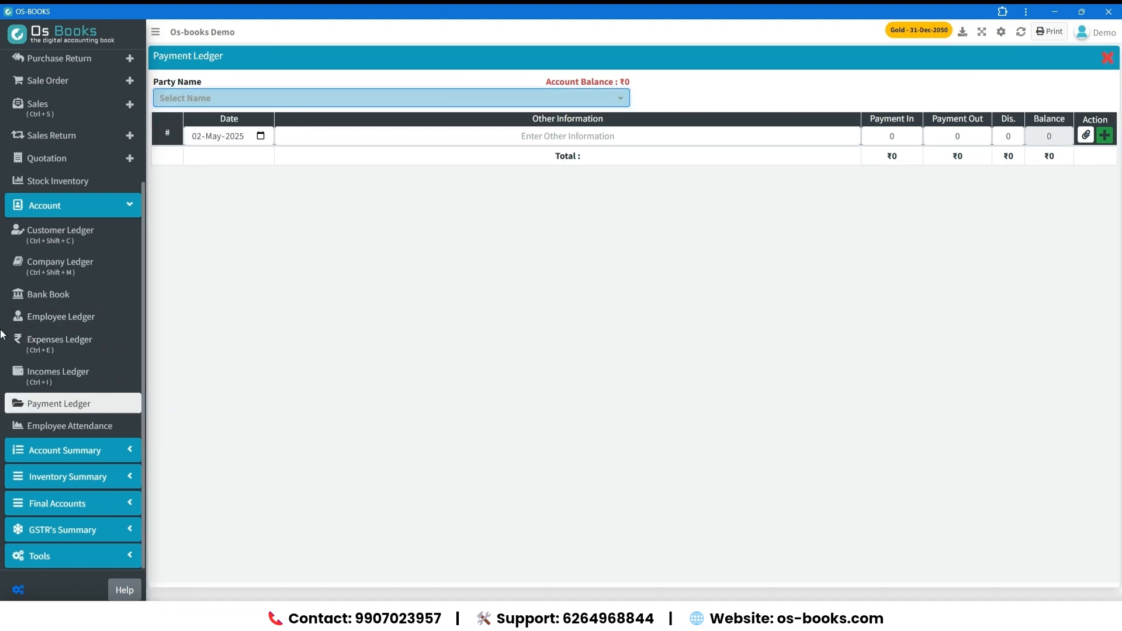
Mark the employee as present for 1, 2 and 3 May 2025 in Employee Attendance.
left_click(51, 428)
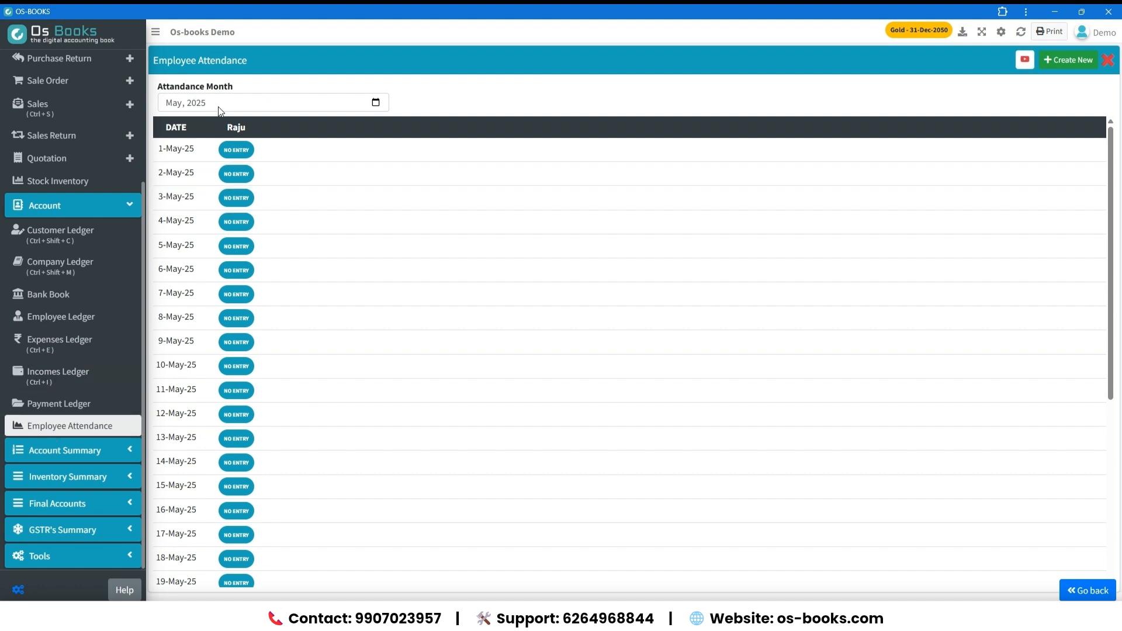
left_click(239, 152)
left_click(239, 181)
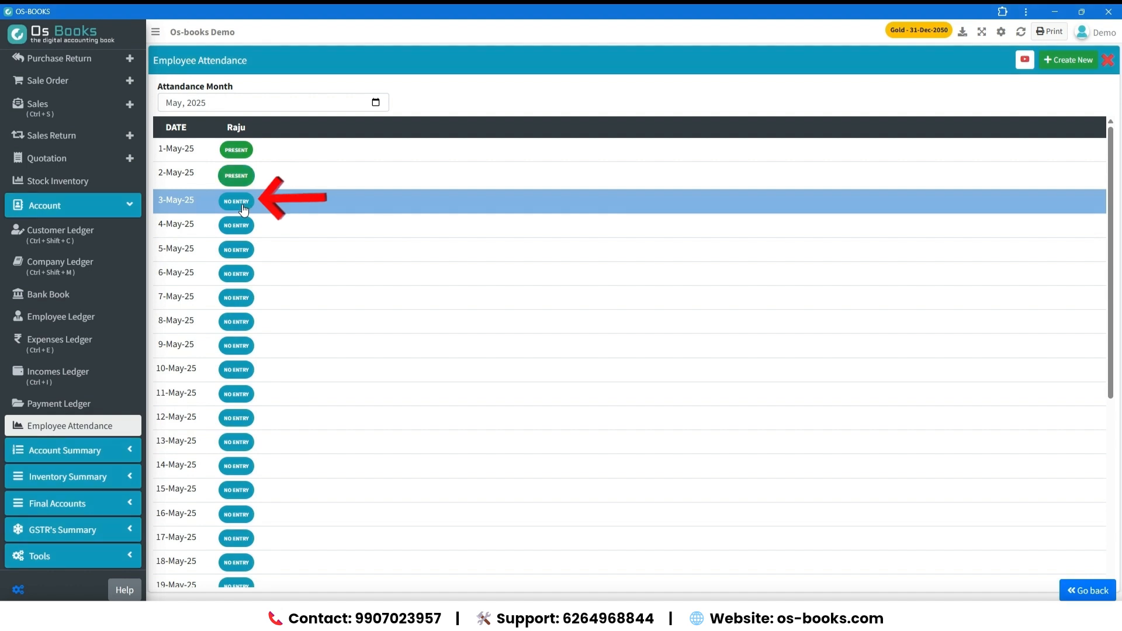
left_click(242, 206)
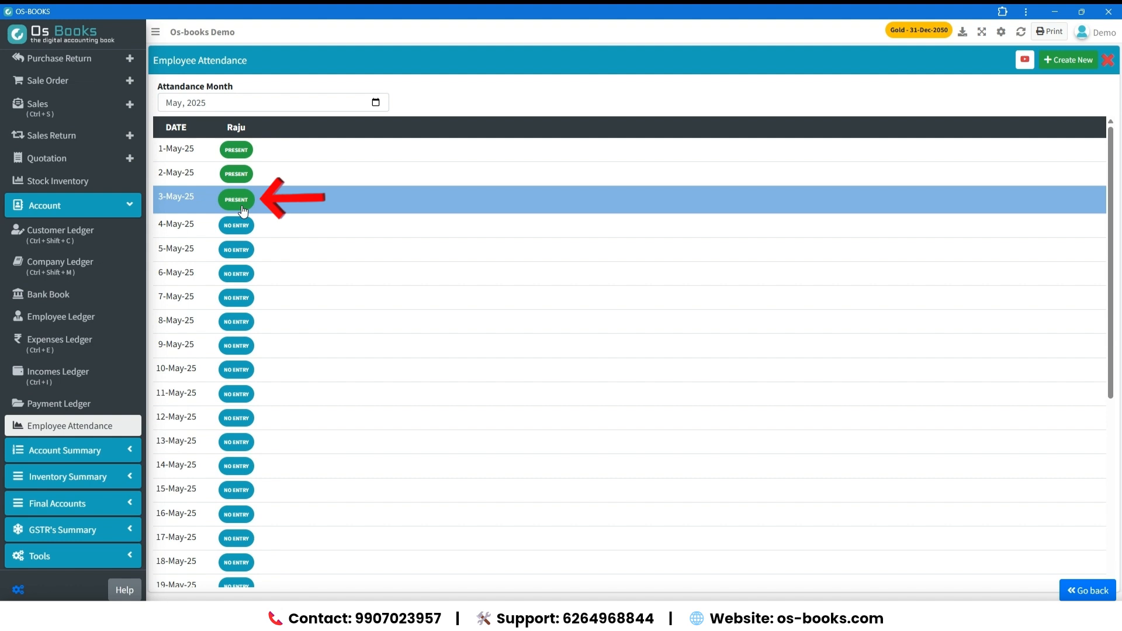
Cycle the employee's 3 May attendance through Absent and Half Day back to Present.
left_click(243, 206)
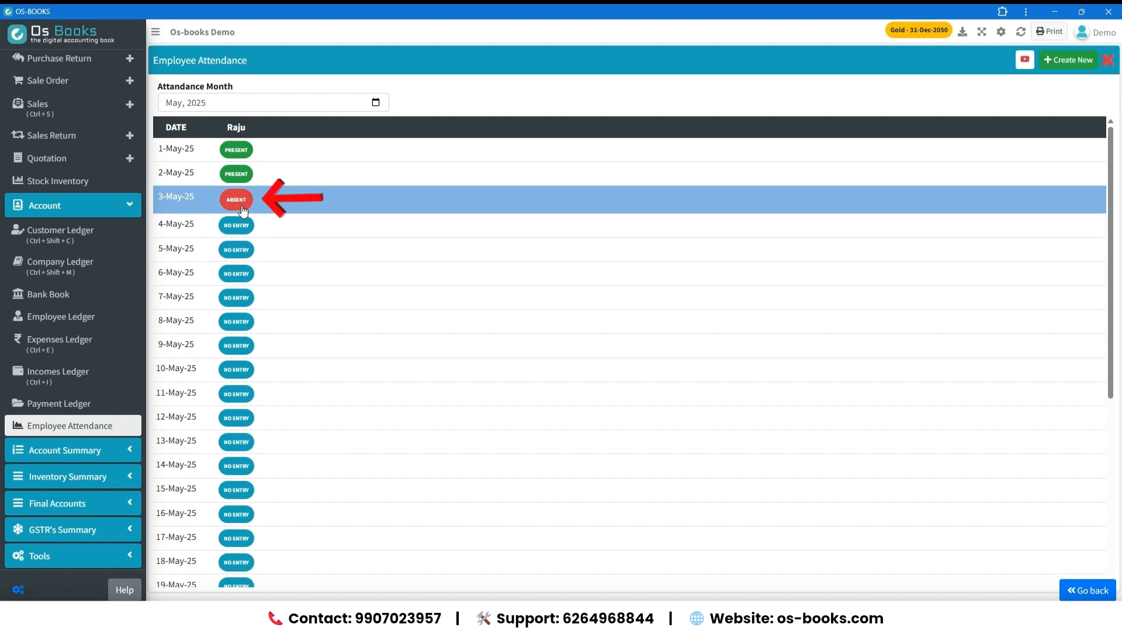
left_click(243, 206)
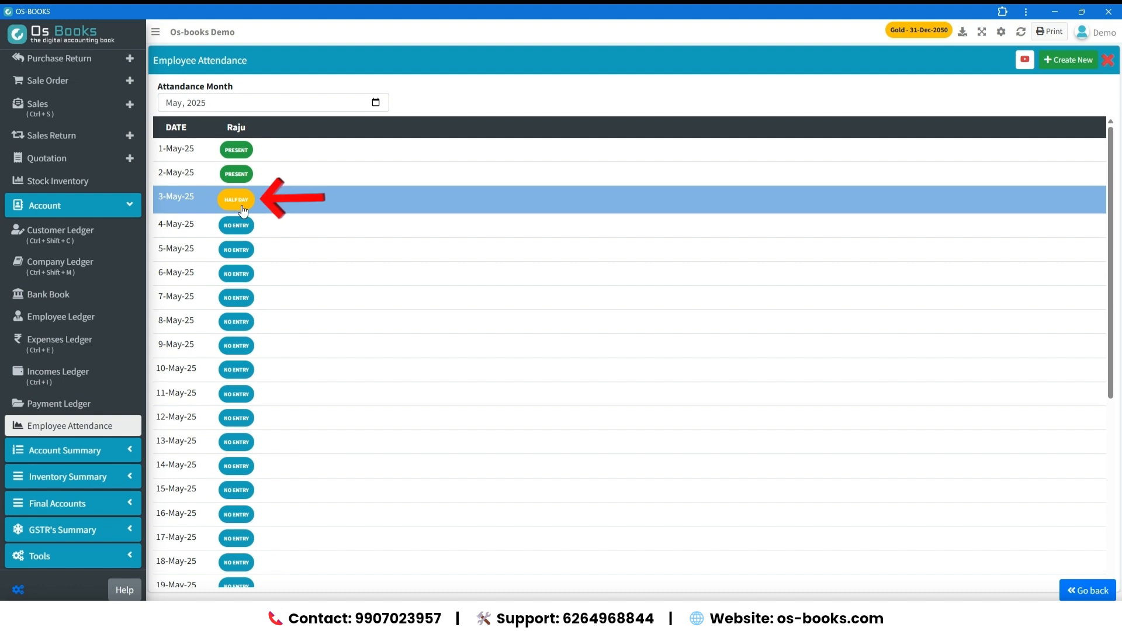
left_click(244, 210)
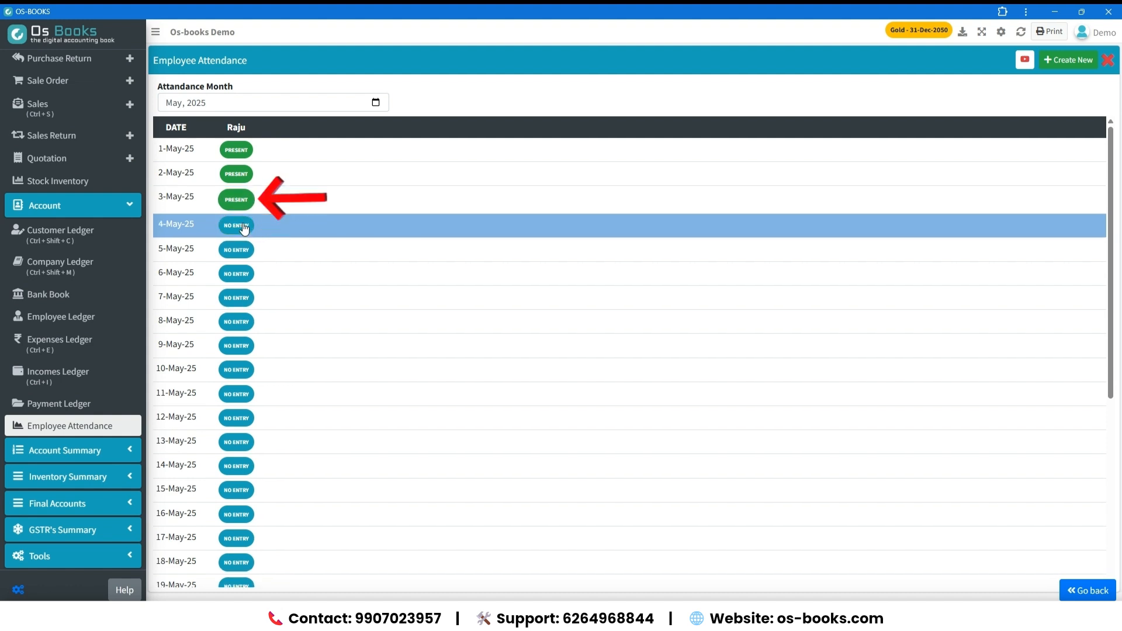
Mark the employee as present for 4, 5 and 6 May 2025.
left_click(245, 231)
left_click(242, 250)
left_click(236, 272)
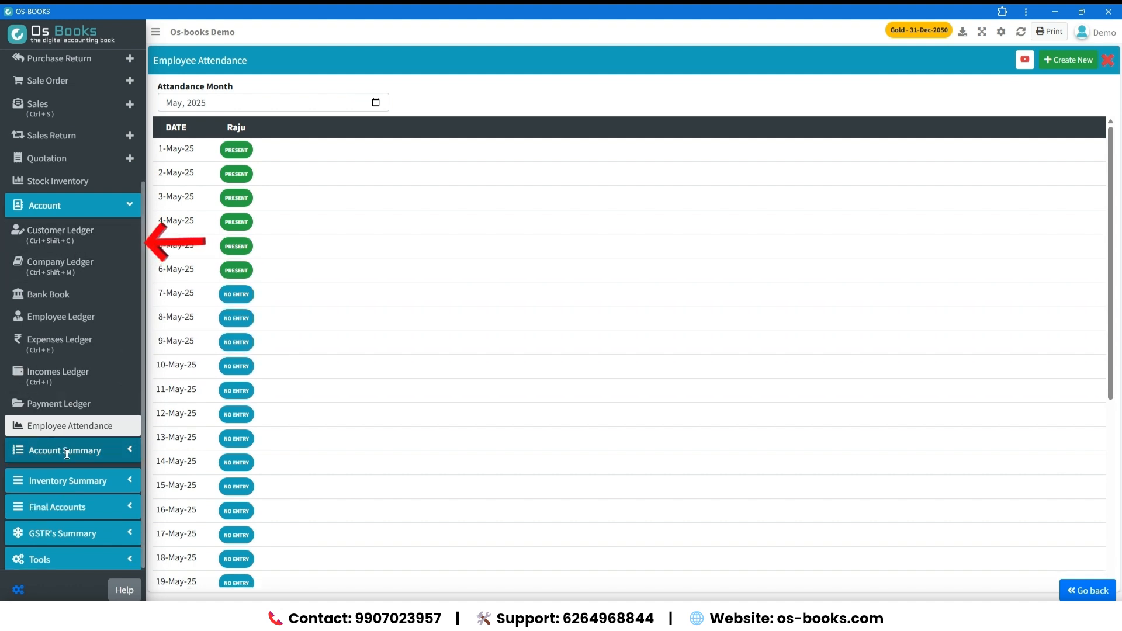
View the Customer Outstanding and Company Outstanding reports in the account summary.
left_click(64, 450)
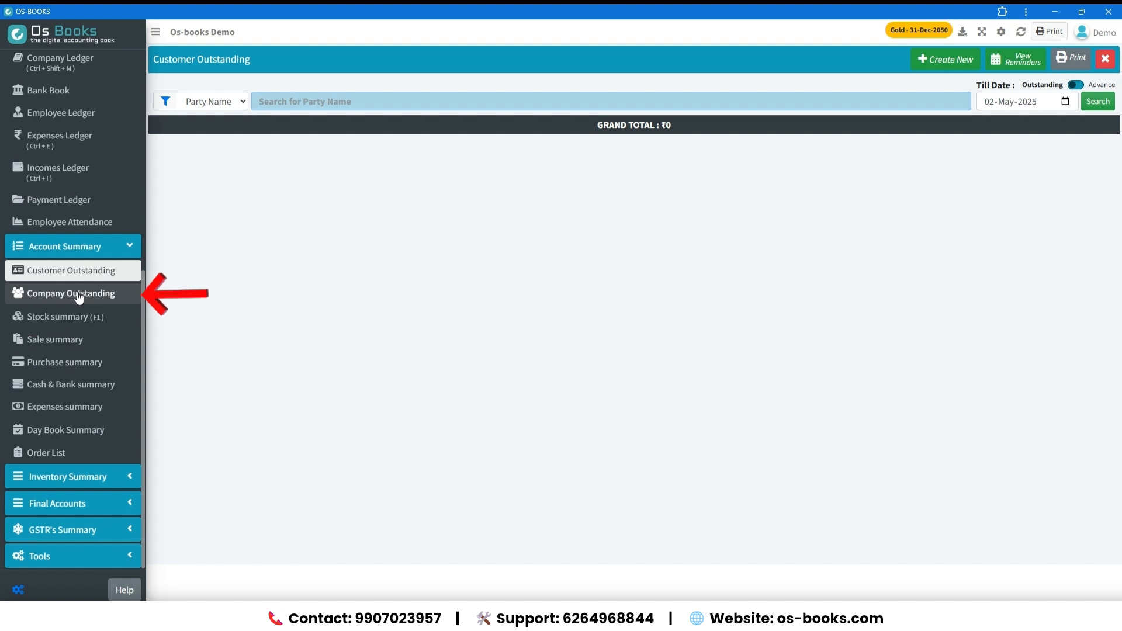
left_click(79, 297)
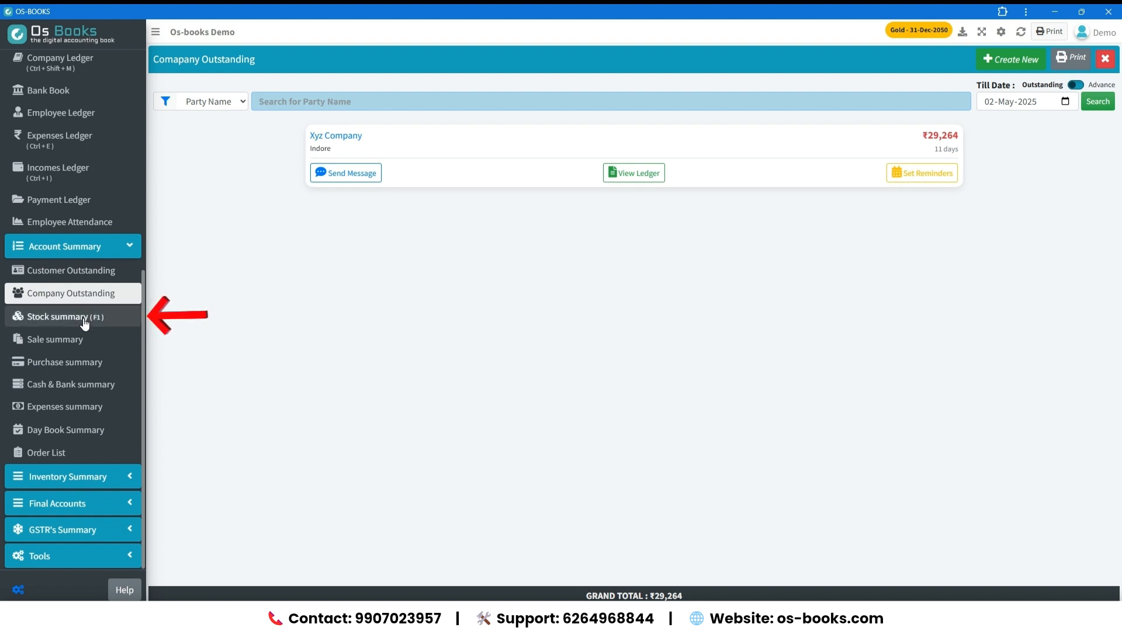
Review the products with their quantities and values in the Stock summary.
left_click(85, 322)
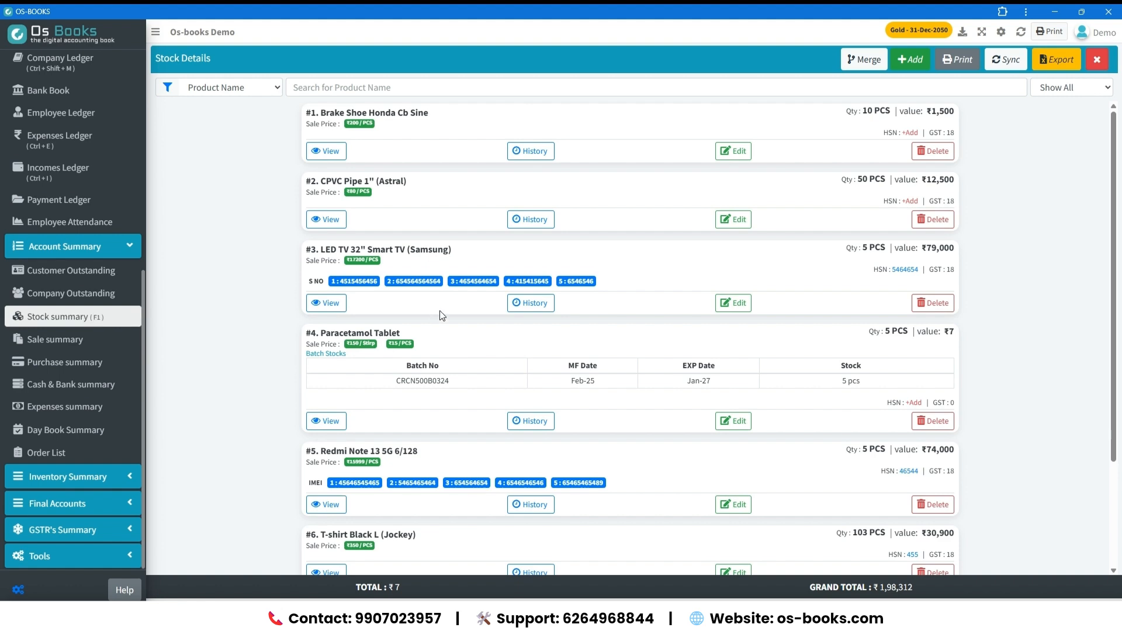
scroll(535, 301, "down", 3)
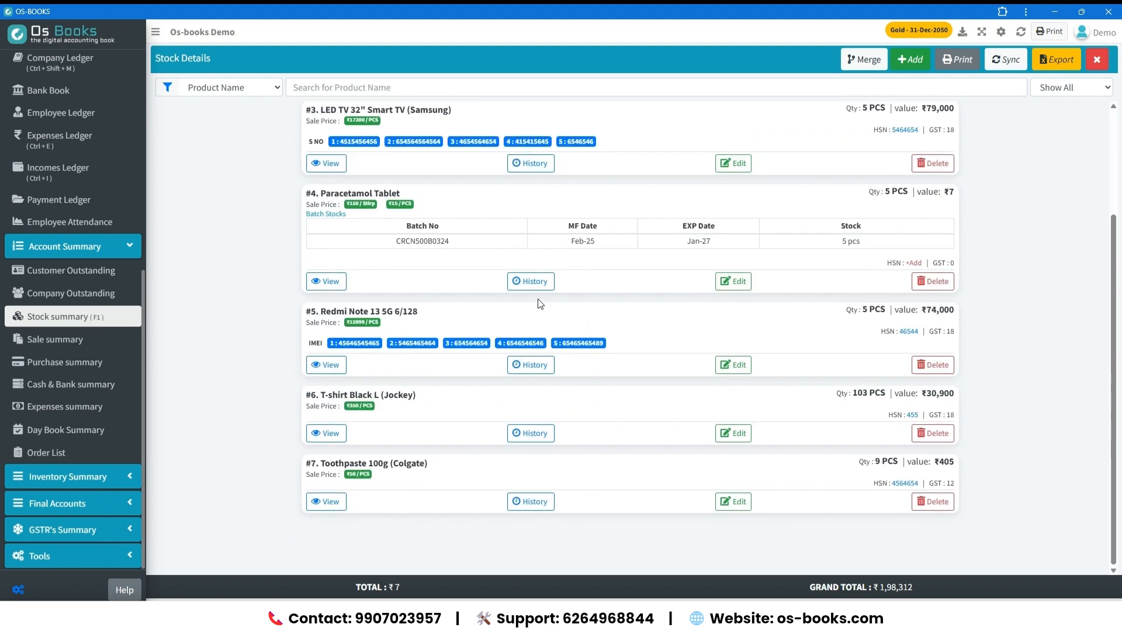
scroll(461, 320, "up", 3)
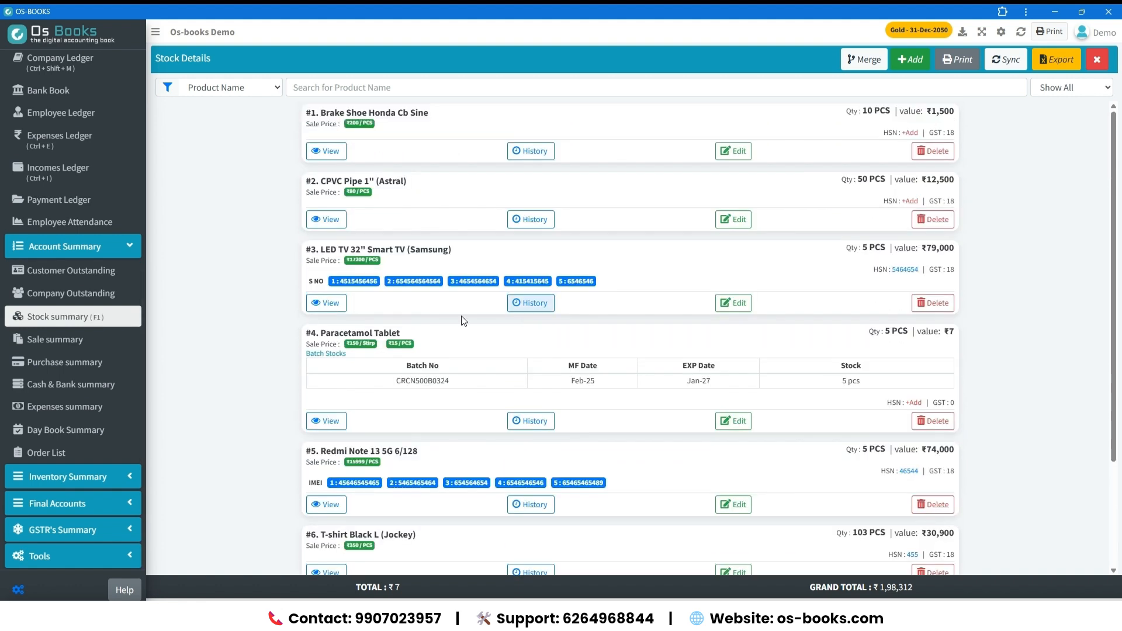
Display the Sale summary for the Last Month period.
left_click(100, 339)
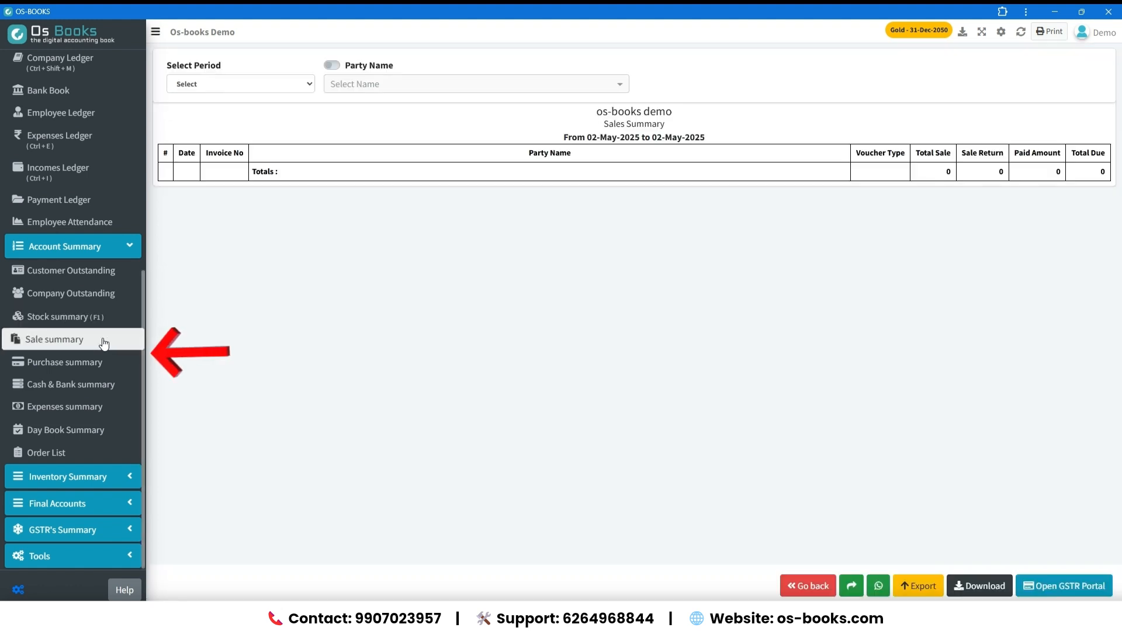
left_click(267, 89)
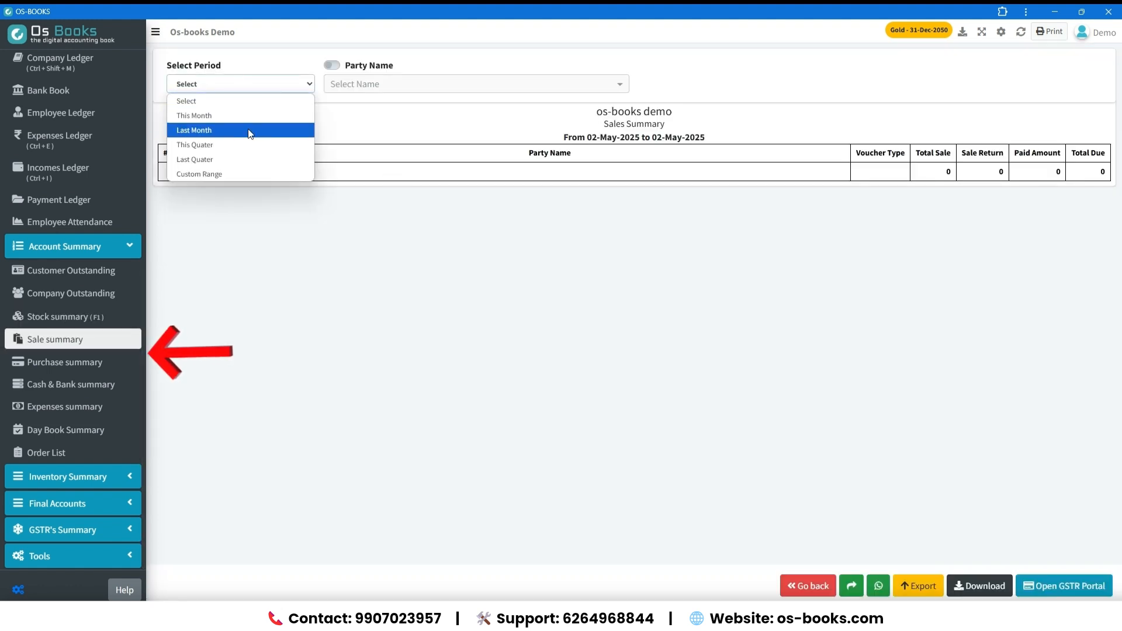
left_click(248, 130)
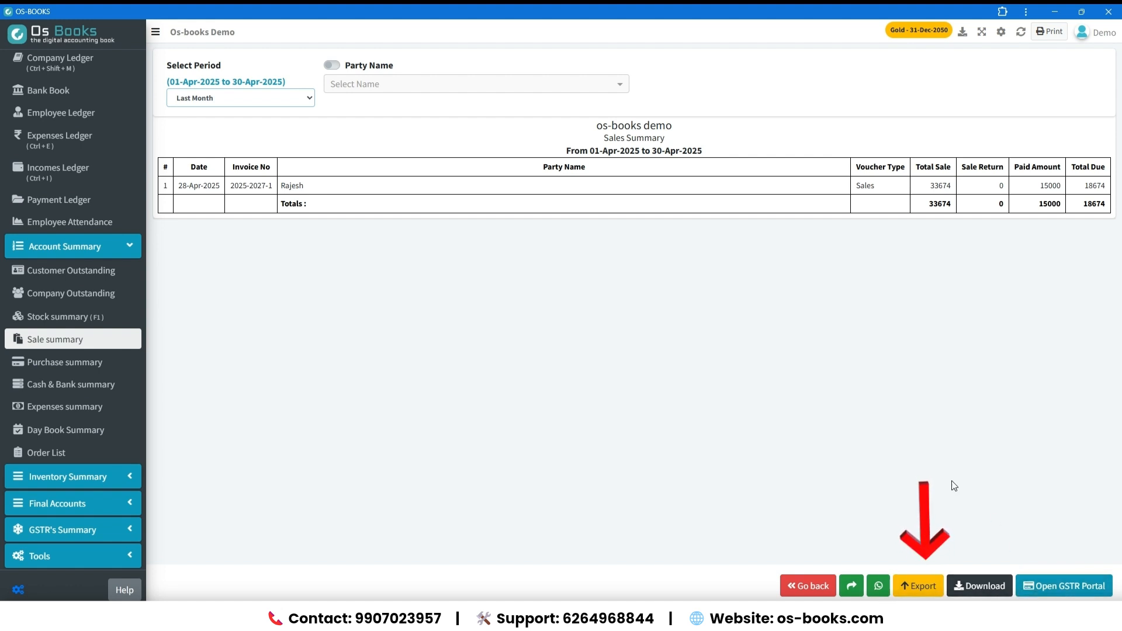
View the Purchase summary and open the Cash & Bank summary.
left_click(52, 376)
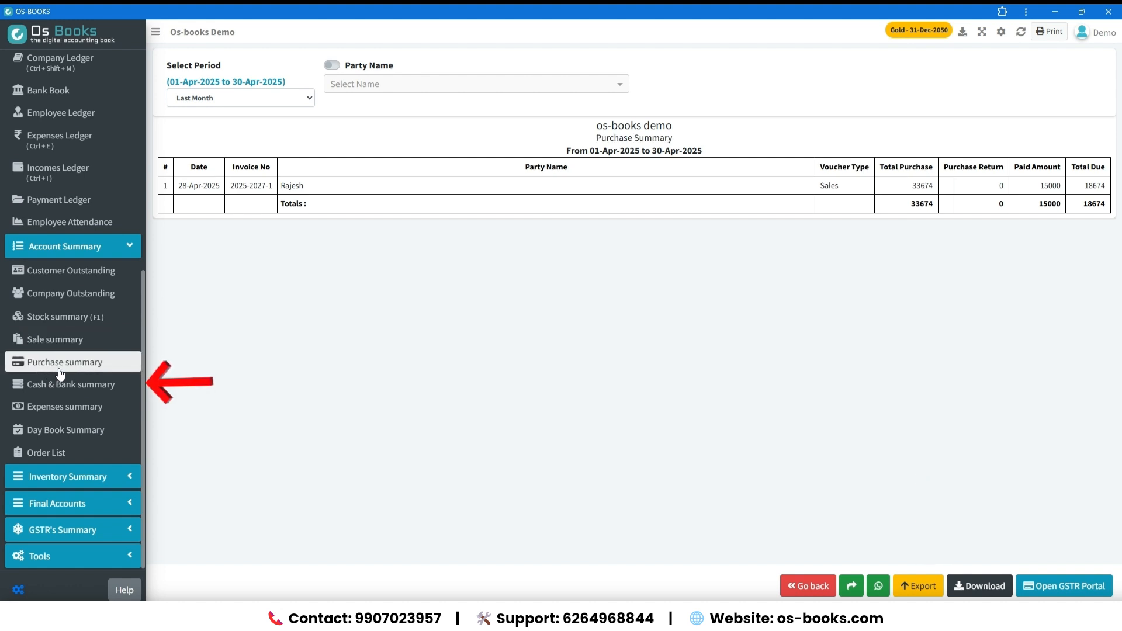
left_click(61, 383)
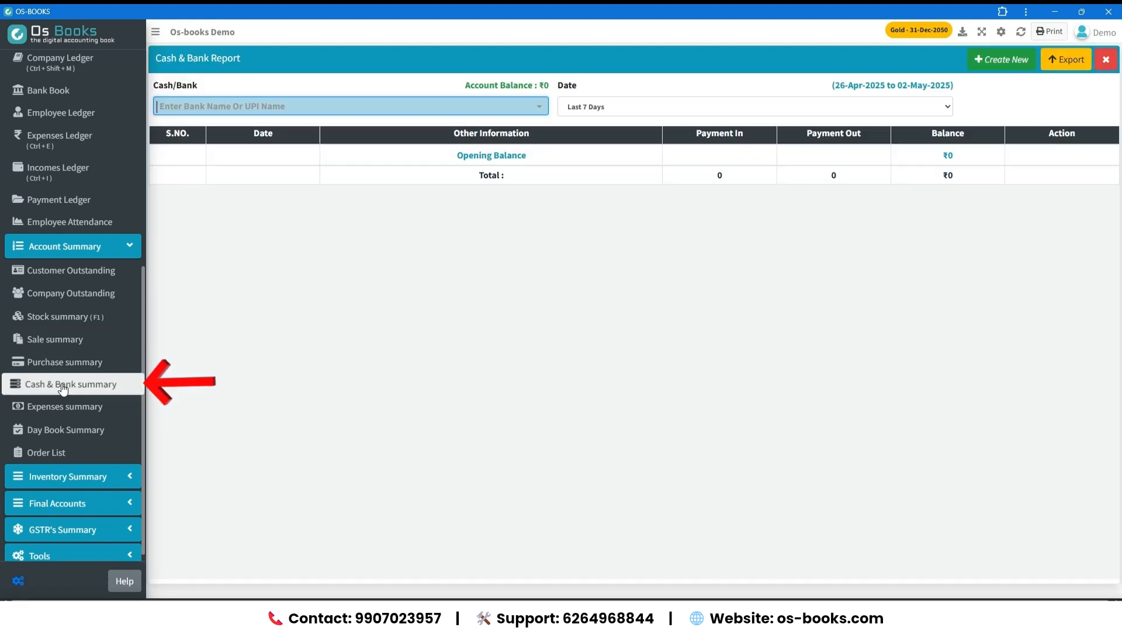
Display the Bank Of India transactions in the Cash & Bank report and open the Expenses summary.
left_click(288, 106)
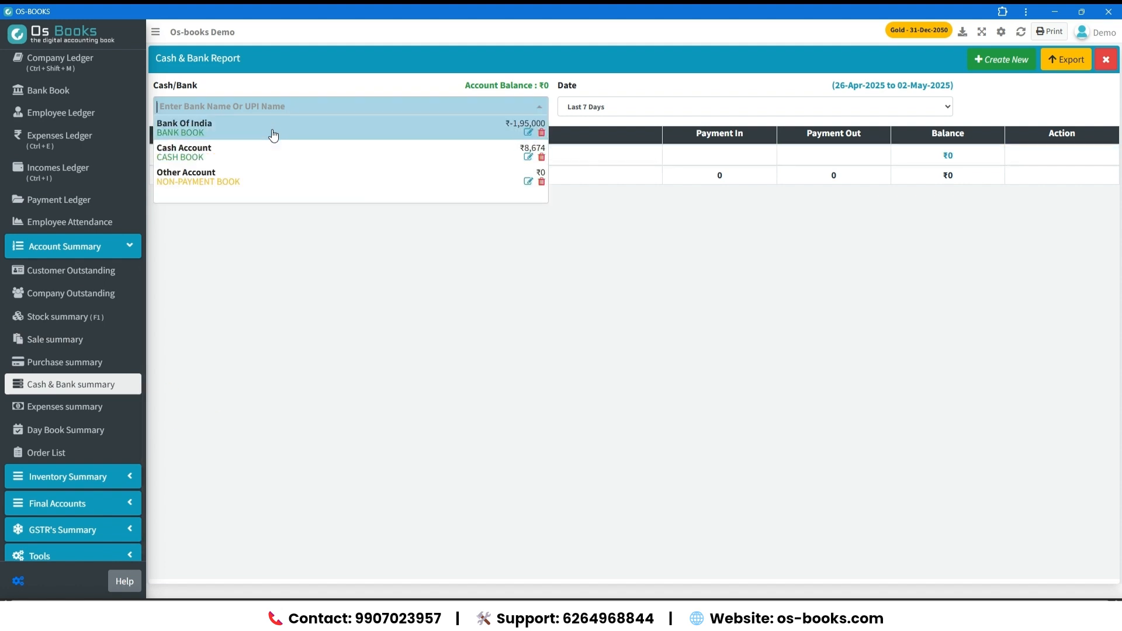
left_click(269, 117)
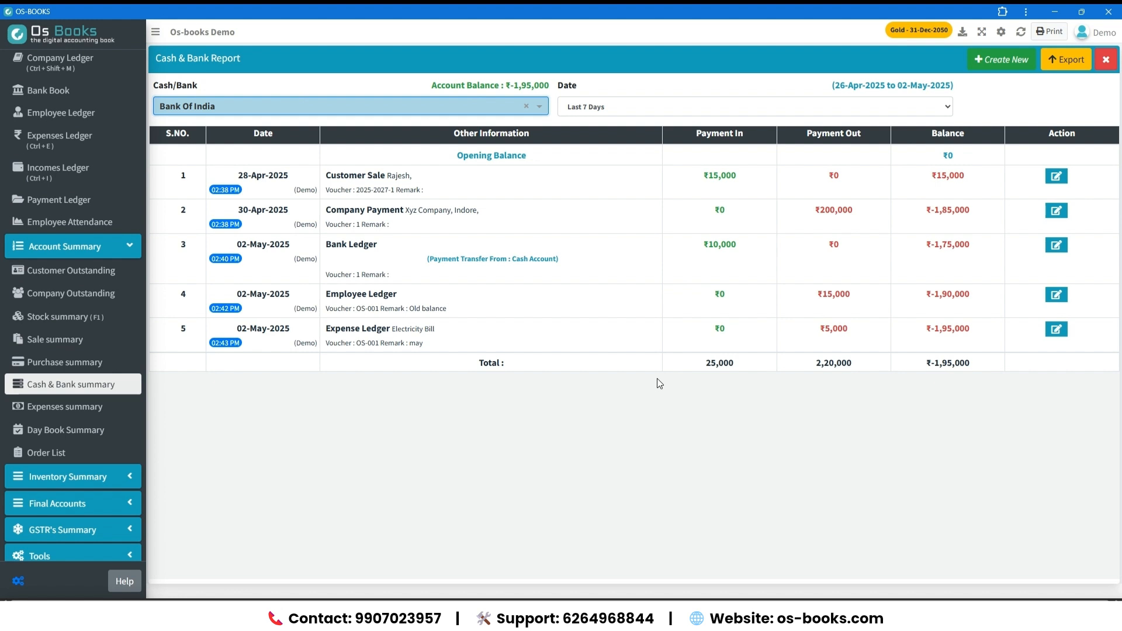
left_click(99, 405)
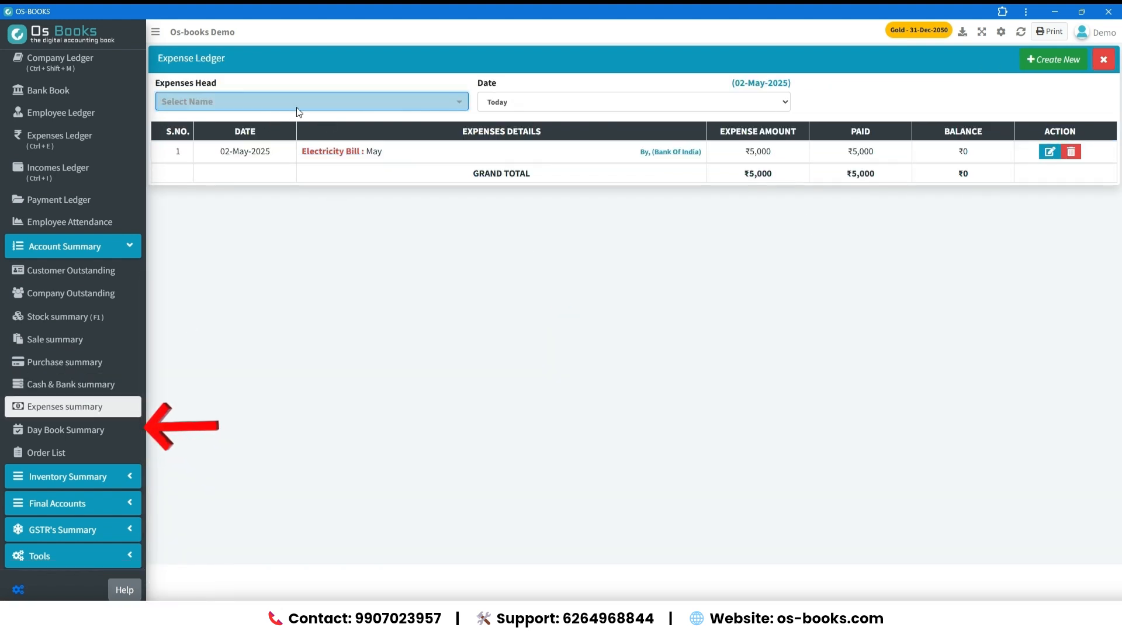
Display the Day Book Summary for the Last 30 Days.
left_click(83, 435)
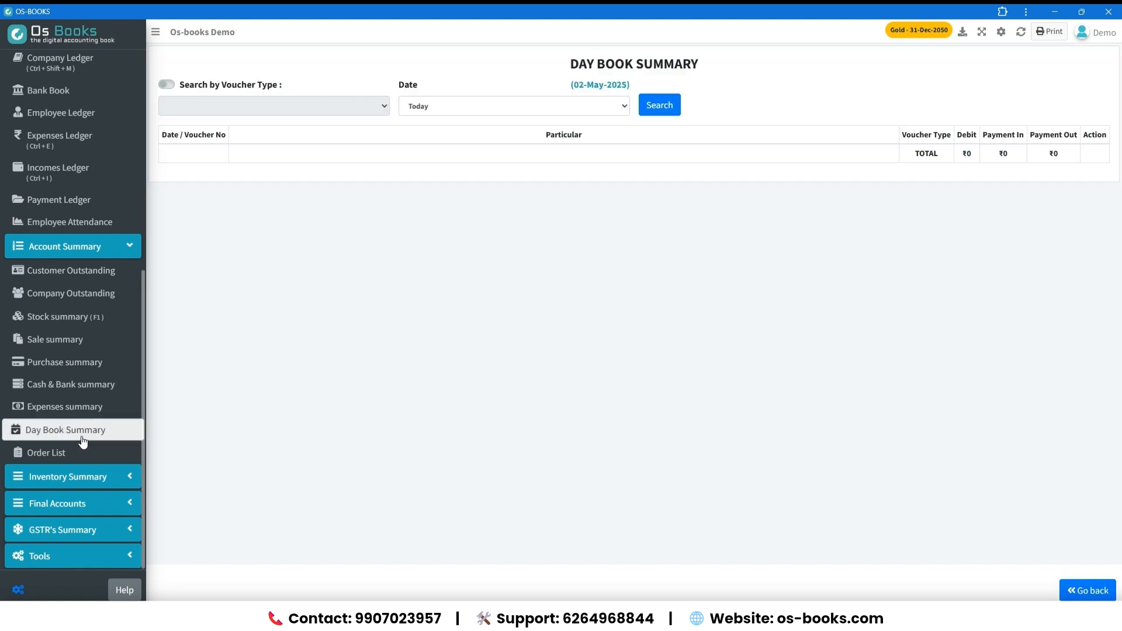
left_click(430, 108)
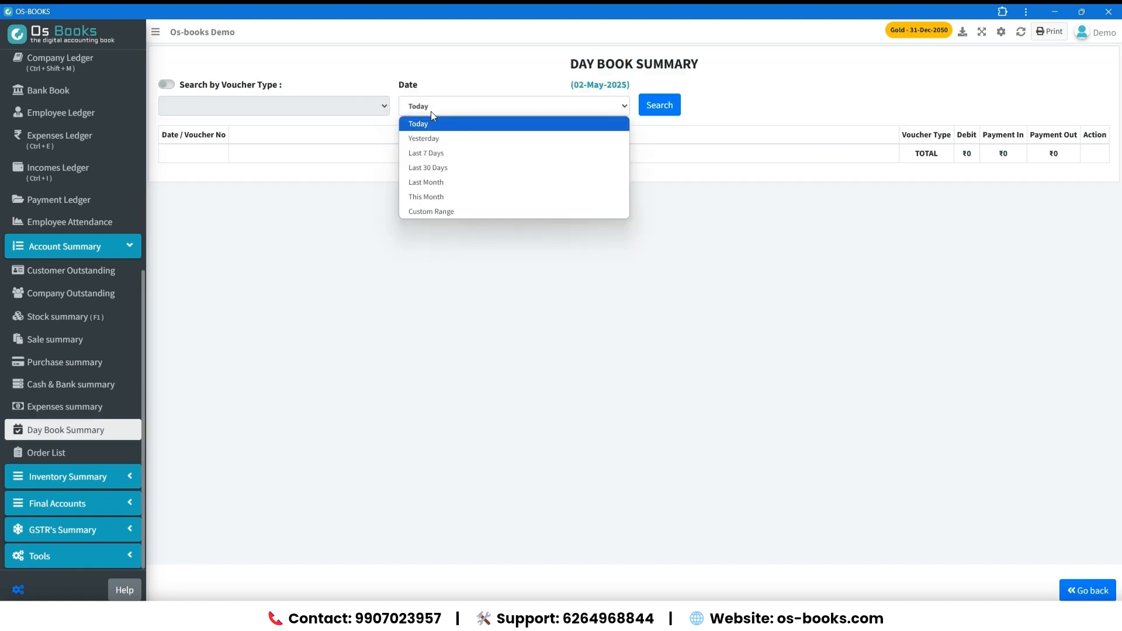
left_click(436, 165)
left_click(674, 105)
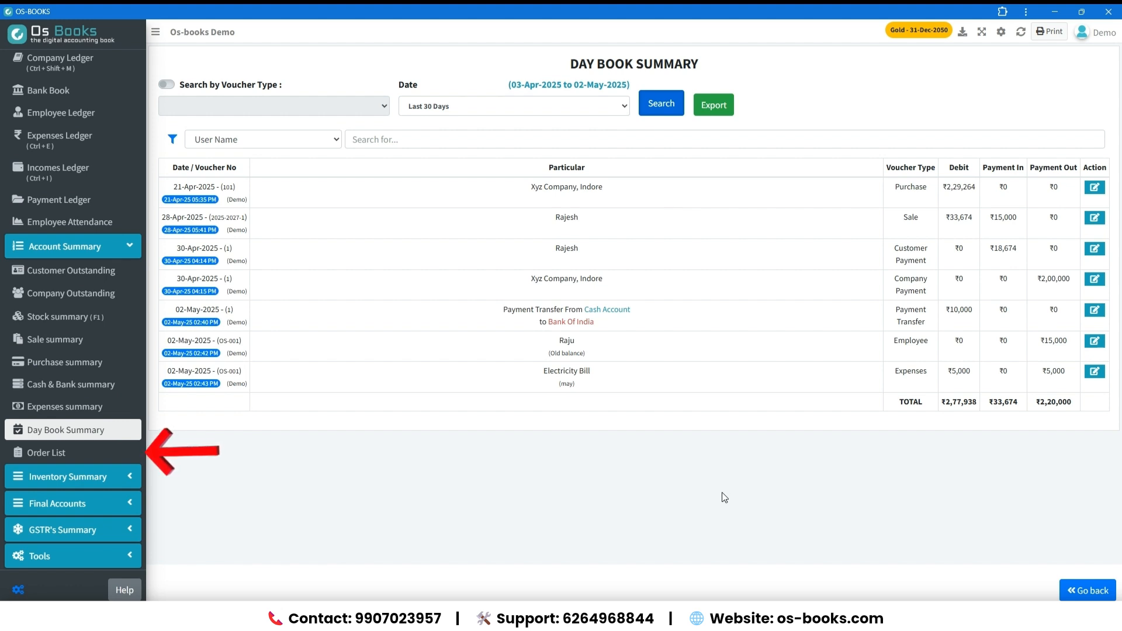
Set the Paracetamol Tablet's minimum quantity to 10 in its additional product information and update the product.
left_click(98, 456)
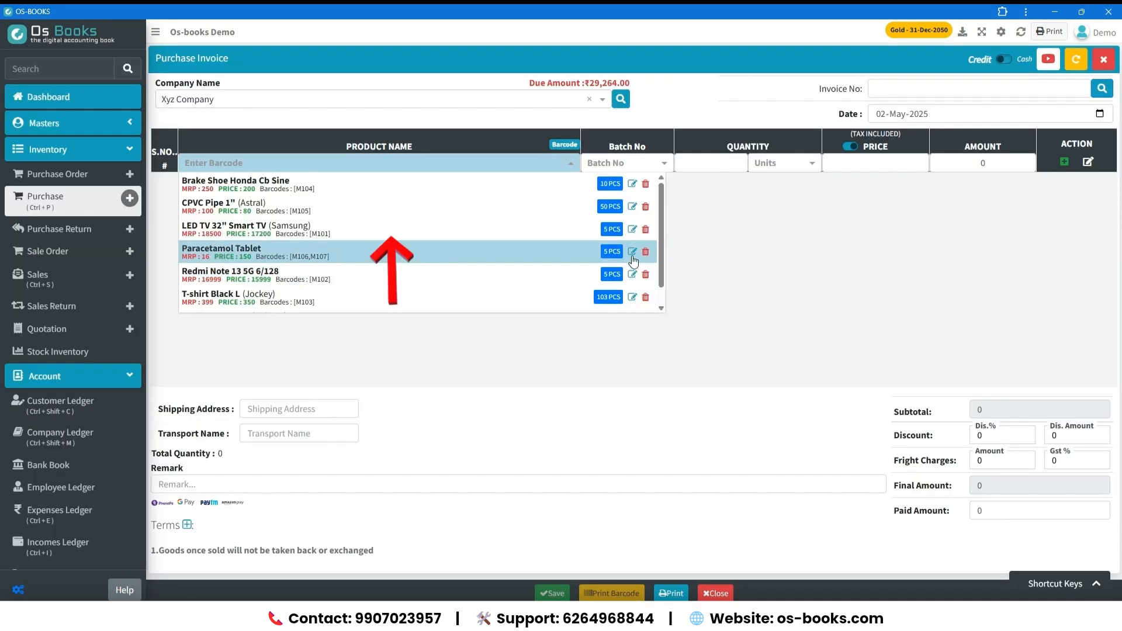
left_click(630, 255)
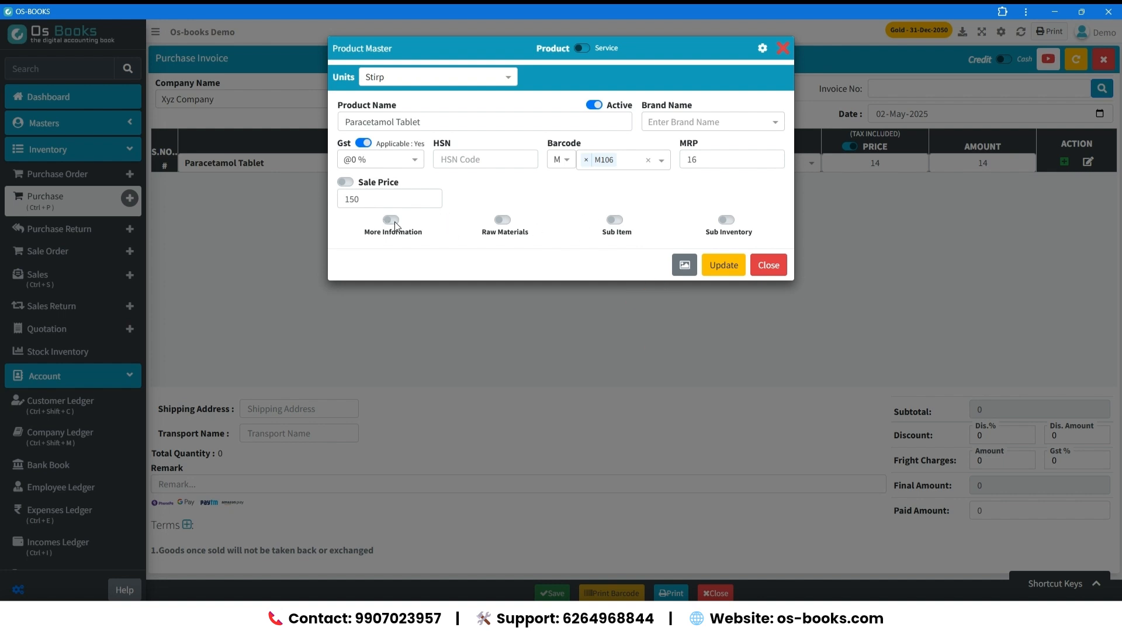
left_click(393, 221)
left_click(693, 267)
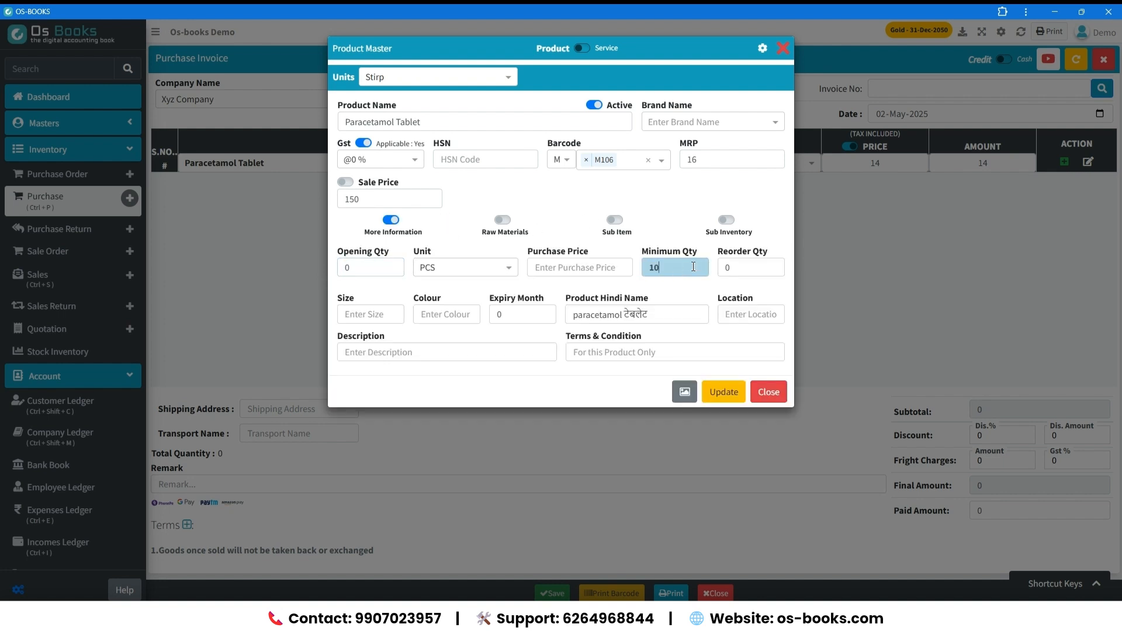
left_click(708, 390)
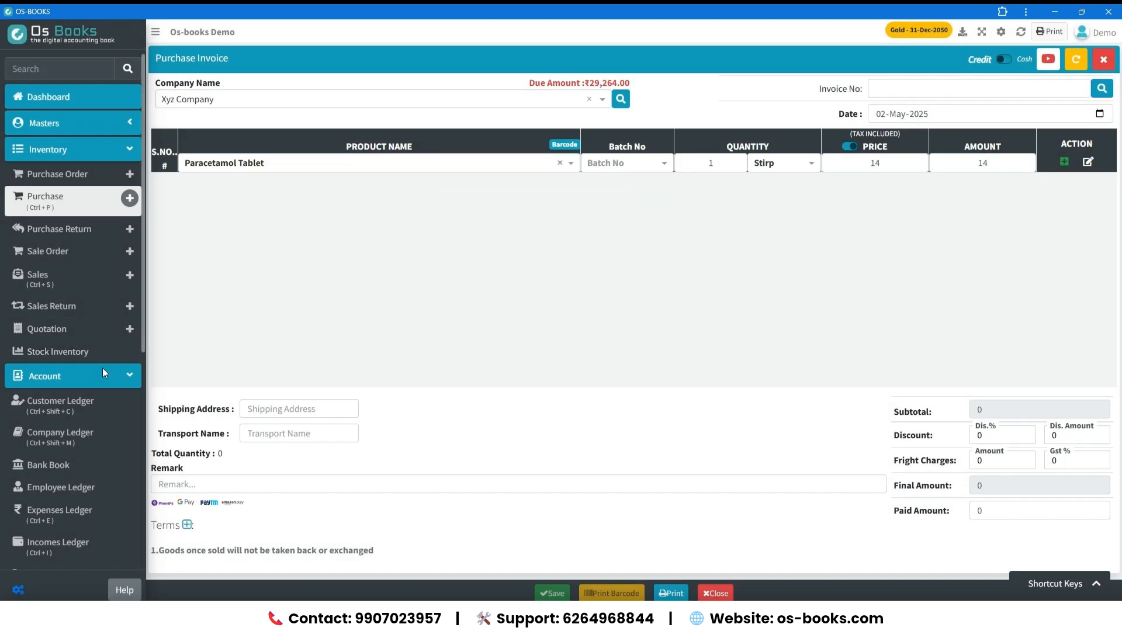
Open the Order List and enter an order quantity of 10 for Paracetamol Tablet.
scroll(100, 384, "down", 5)
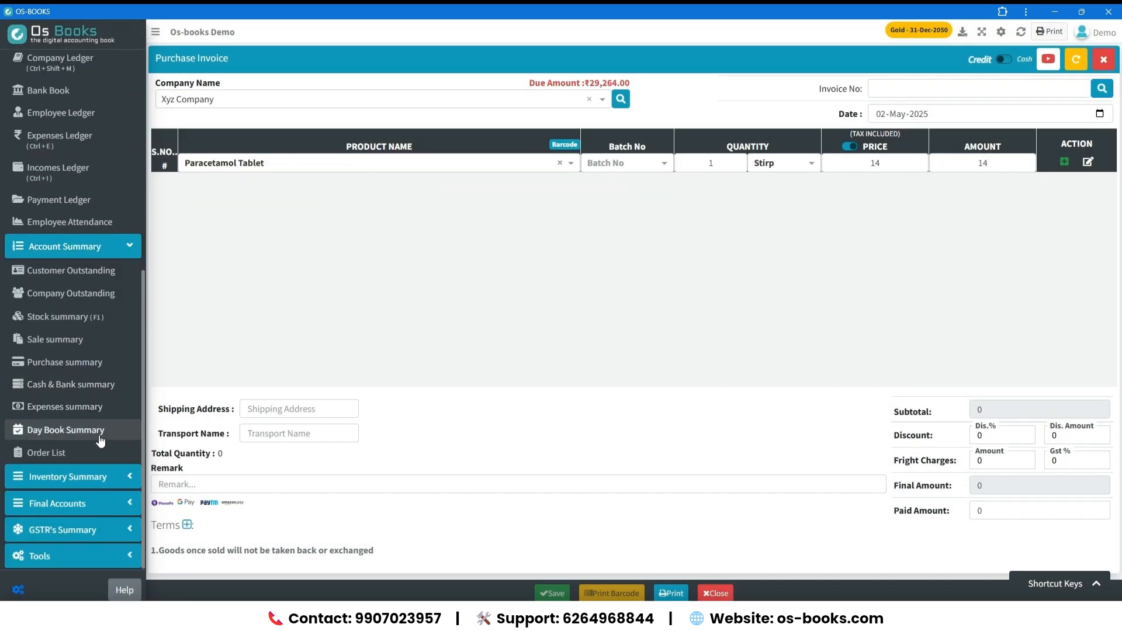
left_click(100, 431)
left_click(102, 454)
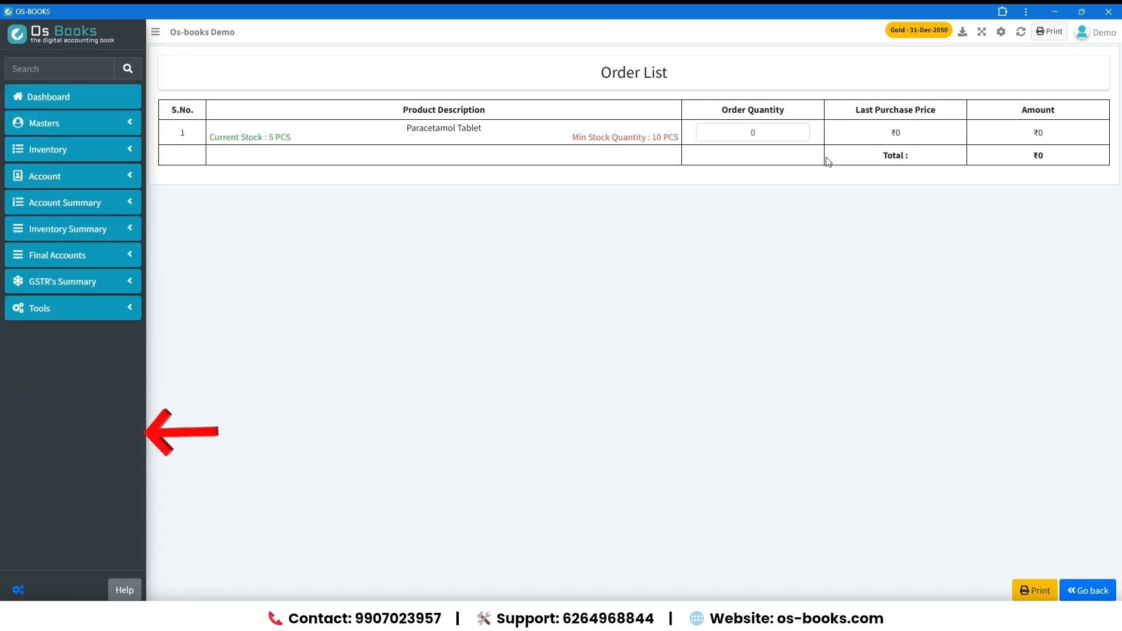
left_click(777, 134)
type("10")
Display the Brandwise Sale report of the inventory summary for the Last Month period.
left_click(52, 204)
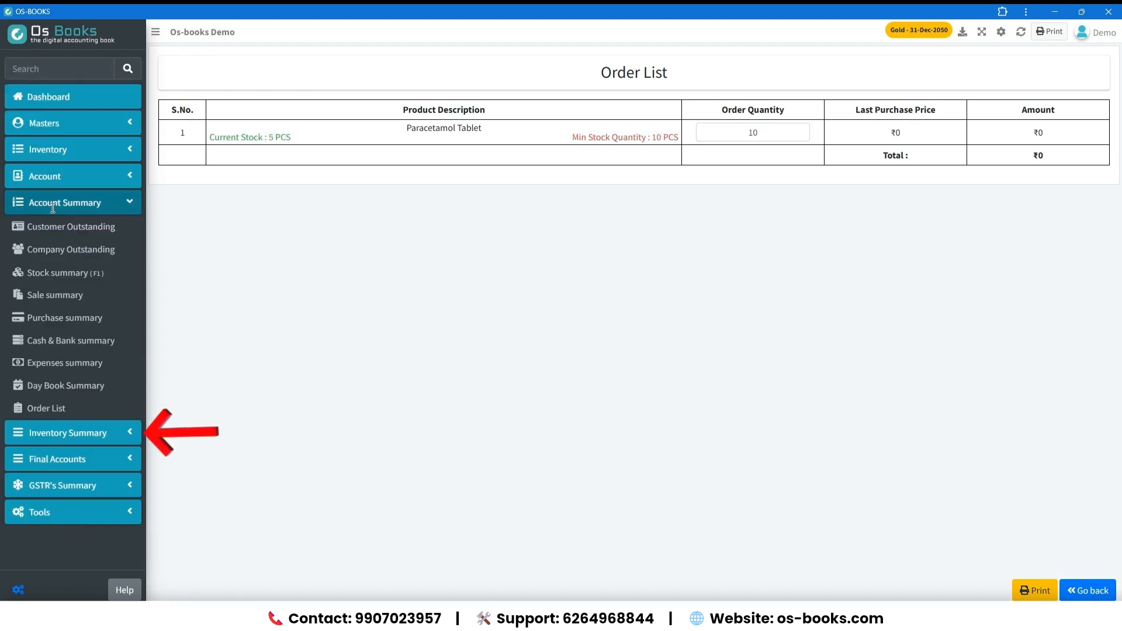
left_click(68, 433)
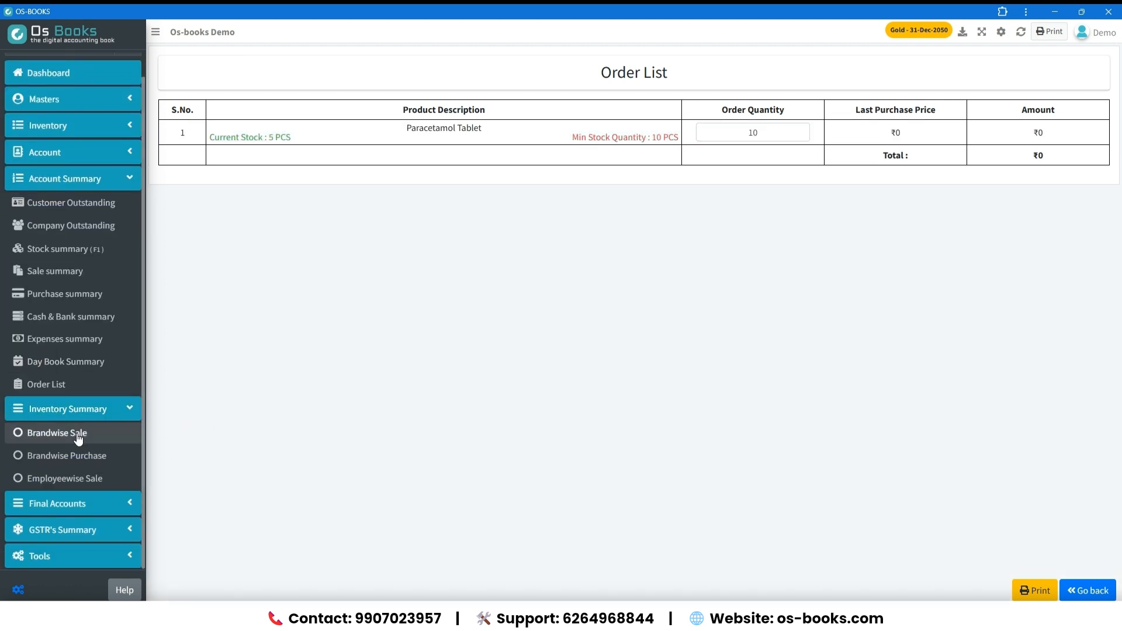
left_click(79, 436)
left_click(353, 76)
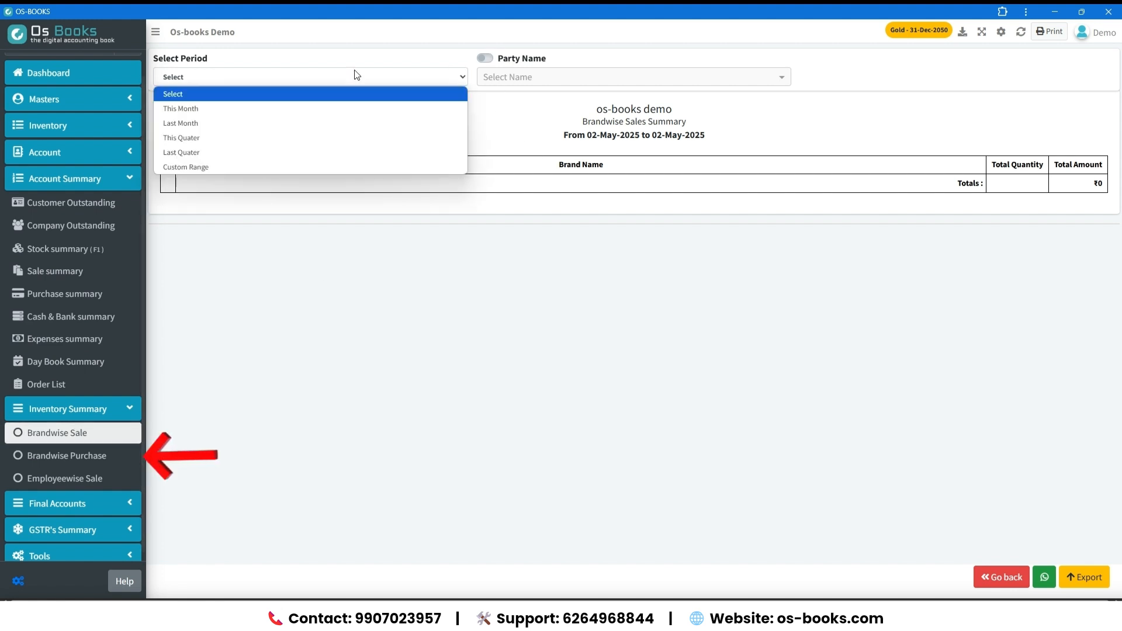
left_click(338, 118)
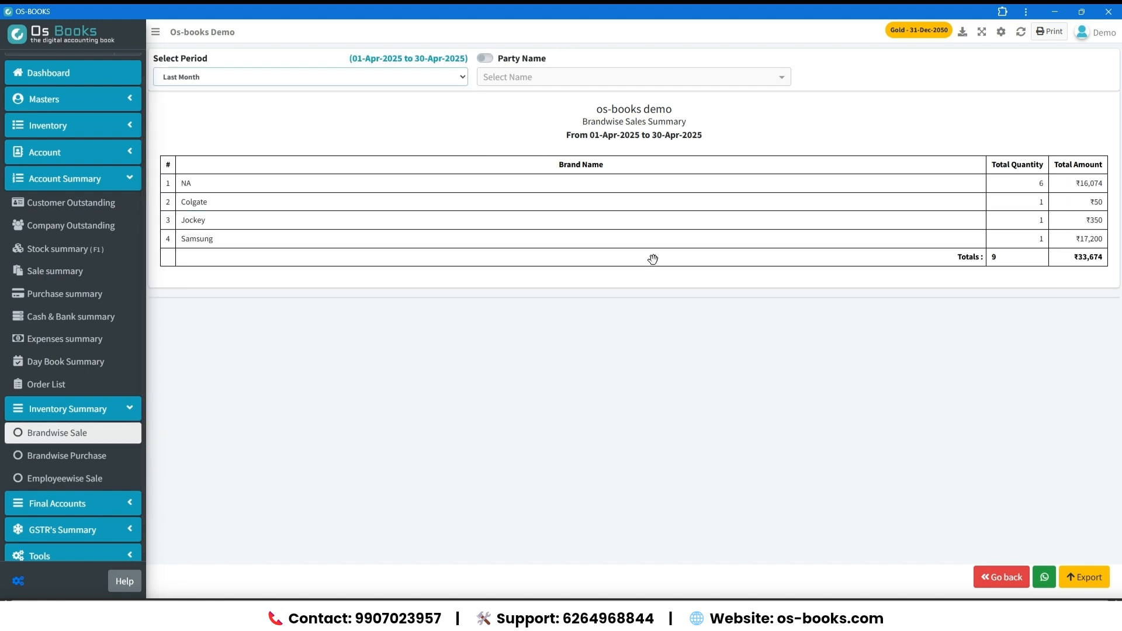
View the Brandwise Purchase and Employeewise Sale reports.
left_click(87, 459)
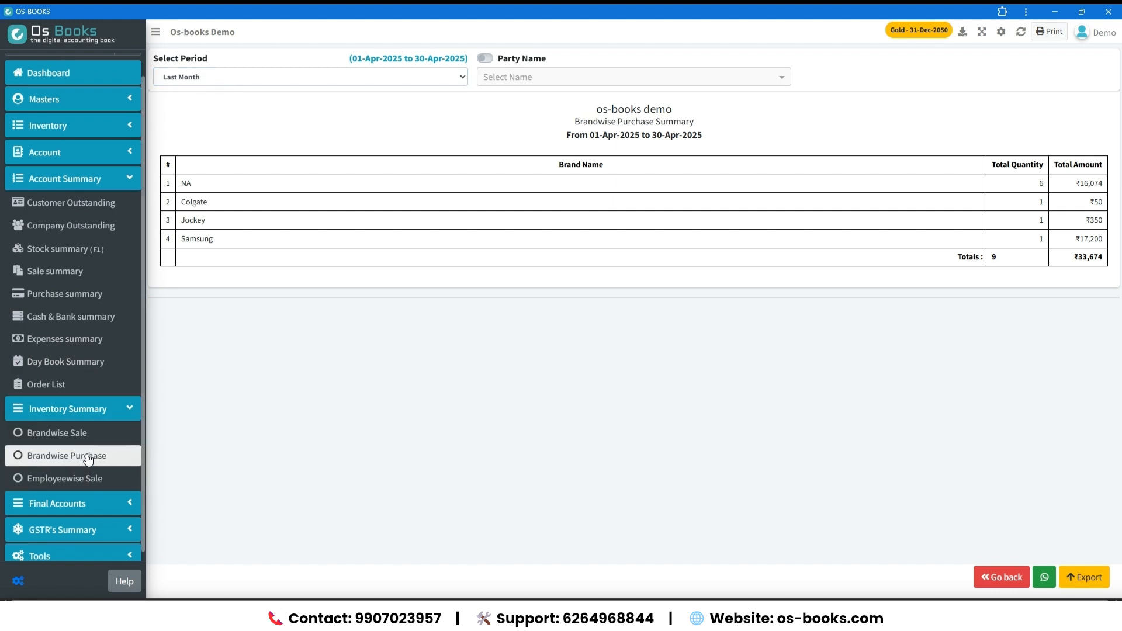
left_click(101, 490)
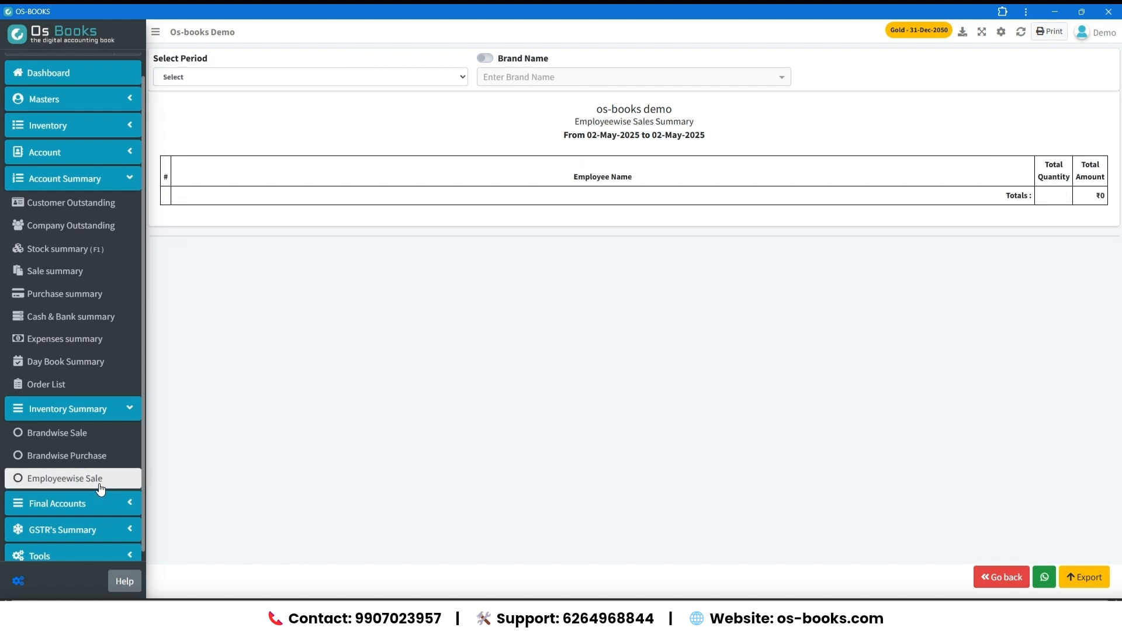
left_click(100, 489)
Show the Trading Account report of the final accounts from 01-Apr-2025 to 02-May-2025.
scroll(103, 462, "down", 3)
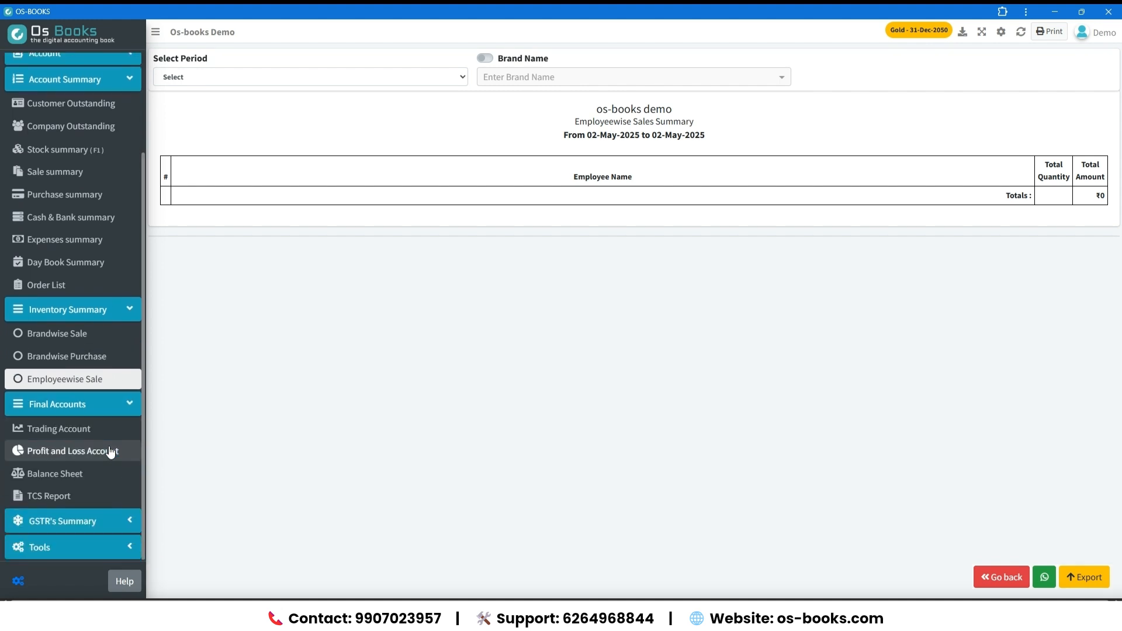
left_click(102, 432)
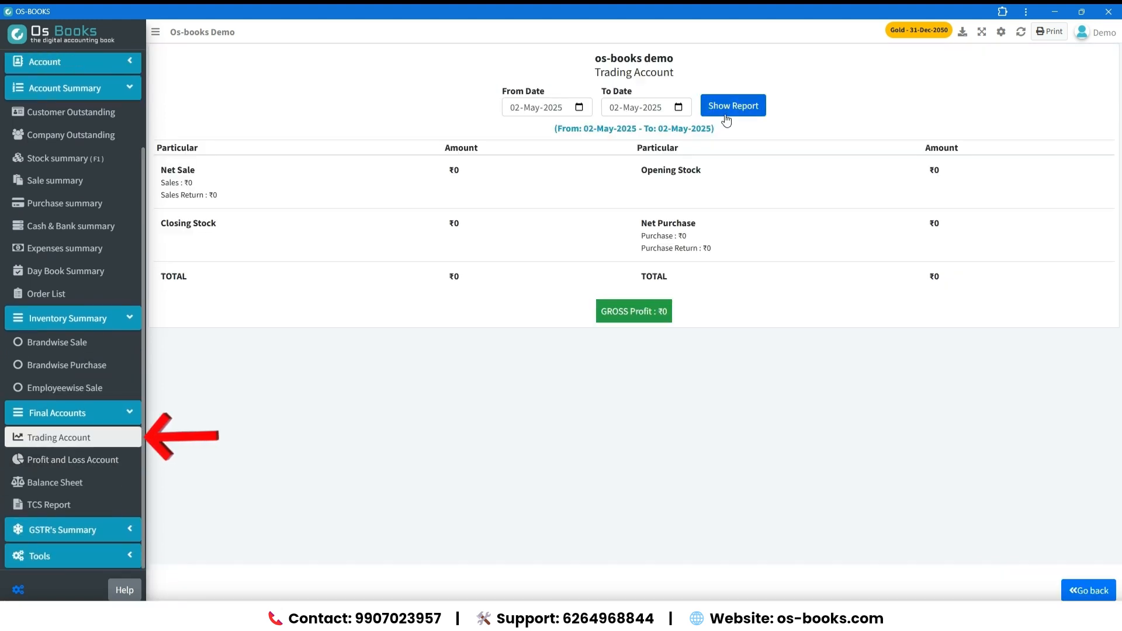
left_click(575, 114)
key("Down")
key("Right")
key("Down")
left_click(708, 111)
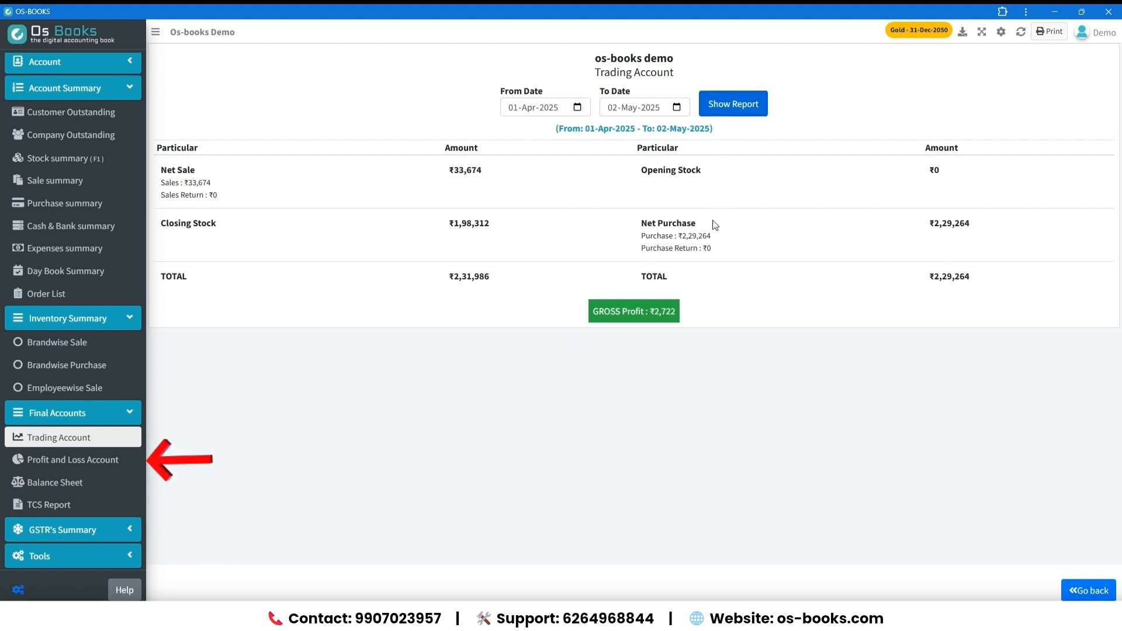
Show the Profit and Loss report from 01-Apr-2025 to 02-May-2025.
left_click(73, 460)
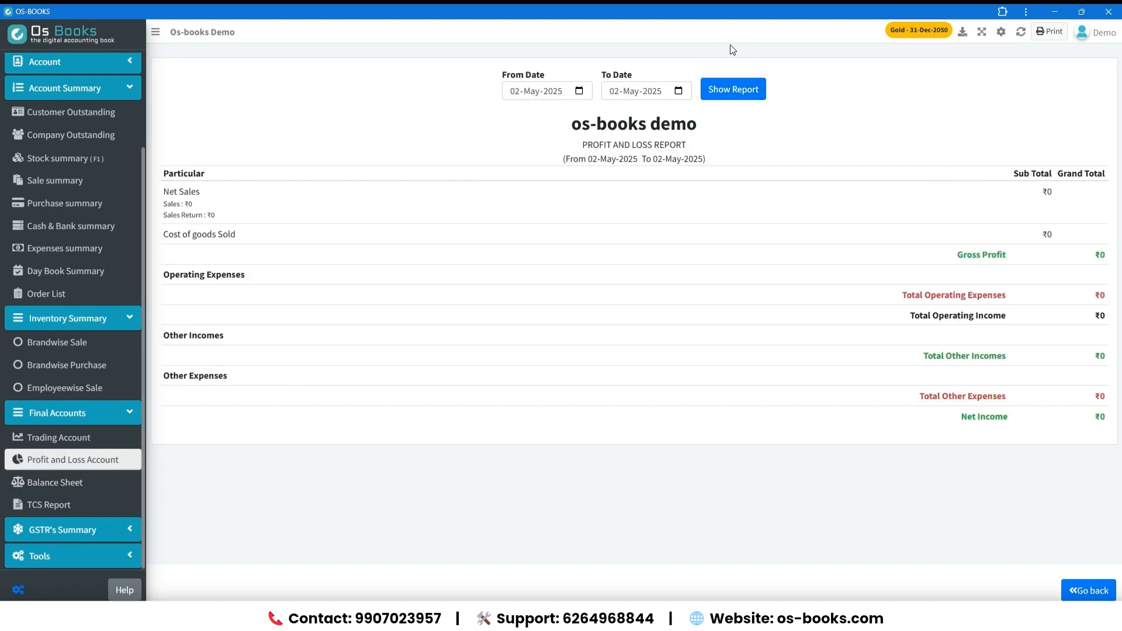
left_click(517, 92)
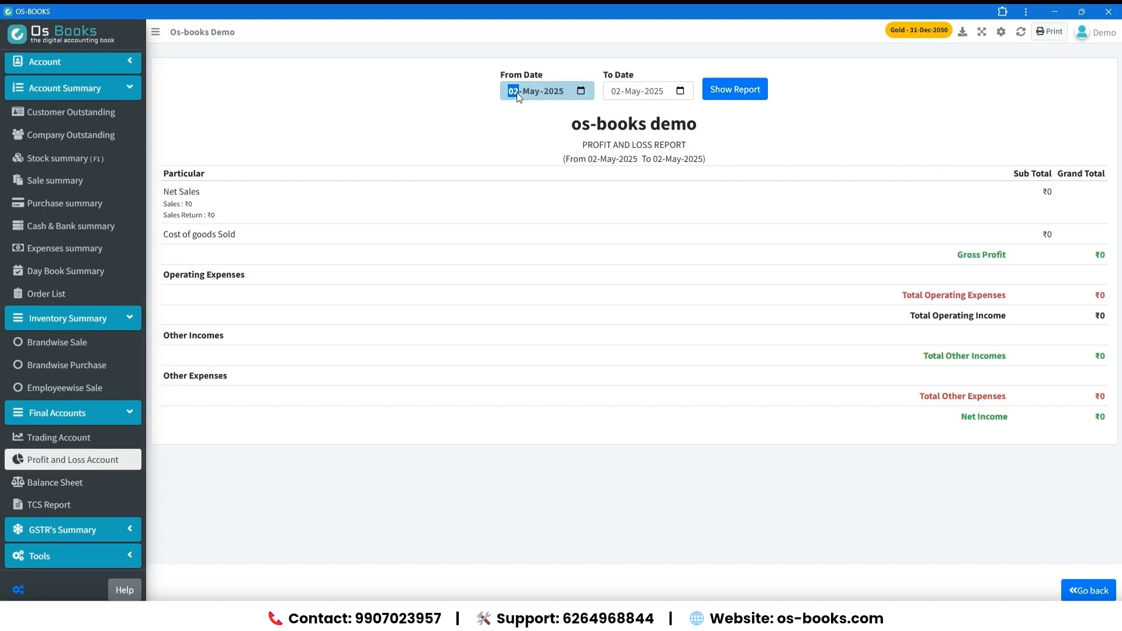
type("0104")
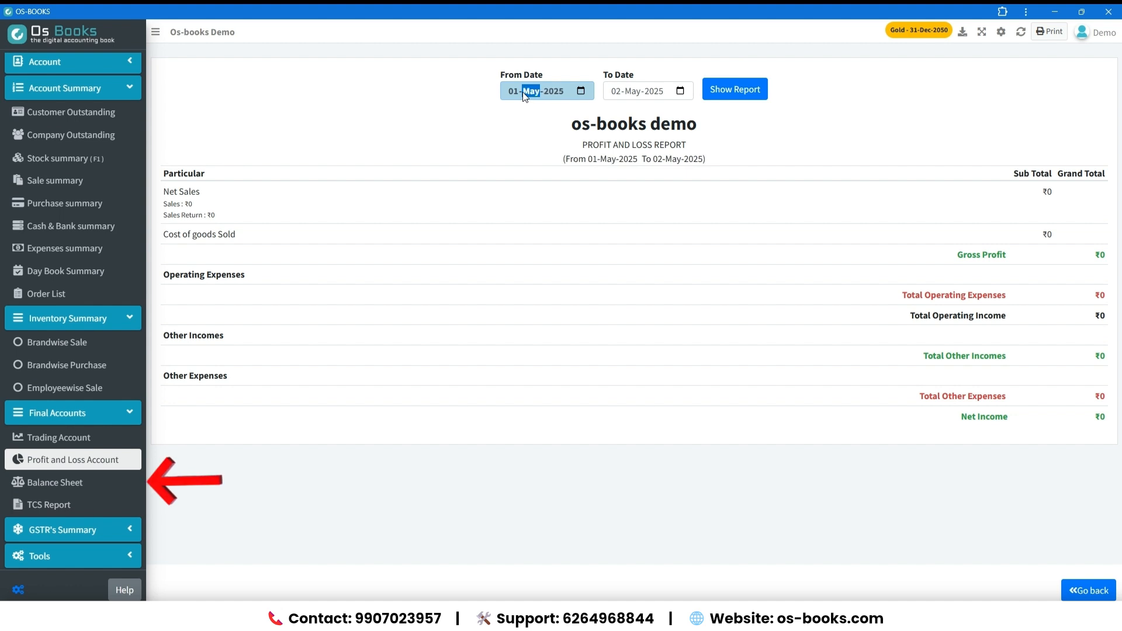
left_click(746, 93)
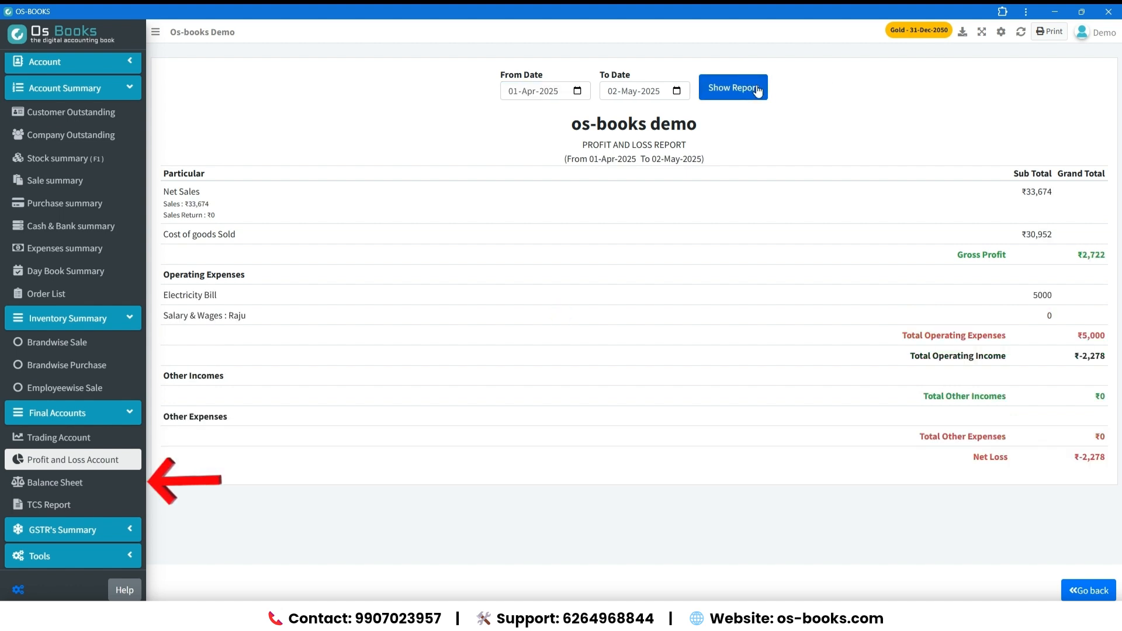
Show the Balance Sheet for 02-May-2025 and open the TCS Report.
left_click(47, 482)
left_click(704, 98)
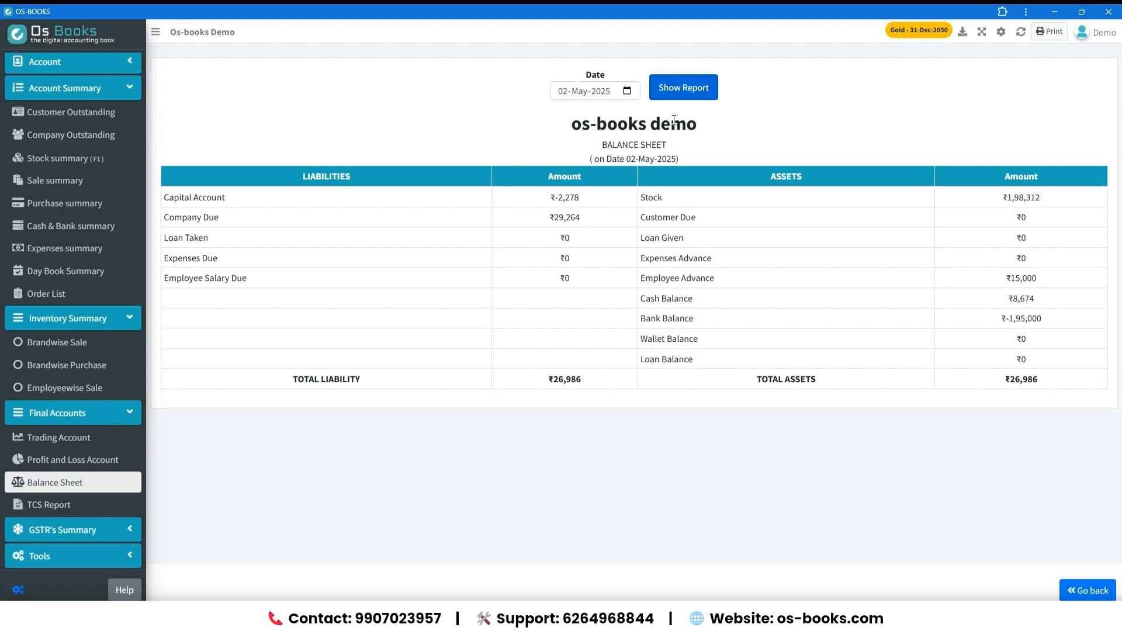
left_click(60, 506)
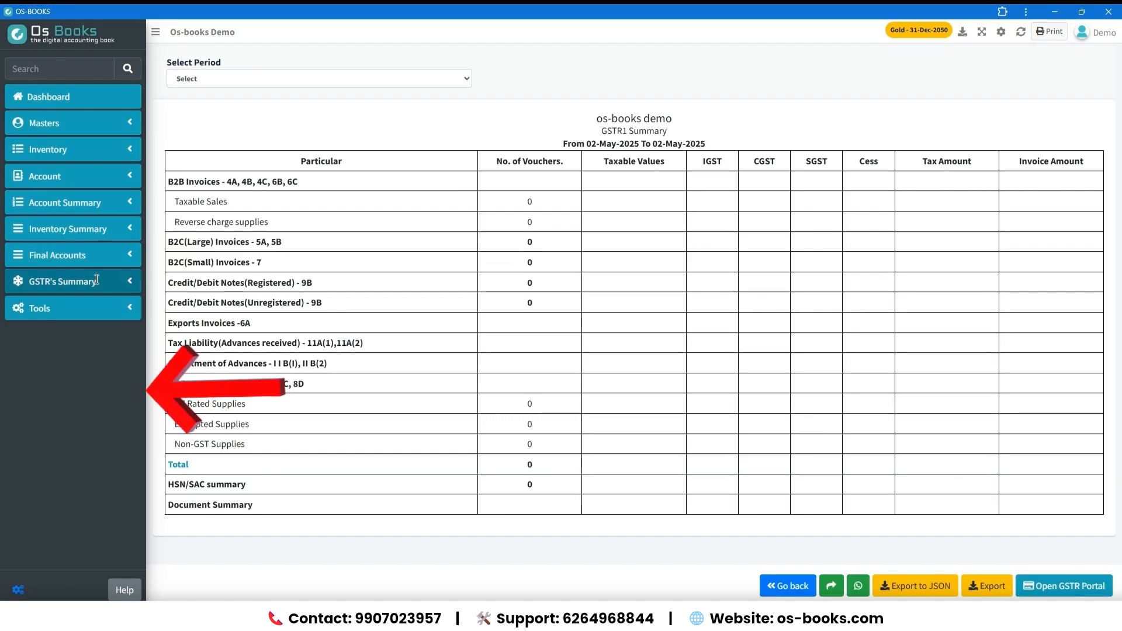
Open the GSTR-1 summary and try different report periods.
left_click(97, 280)
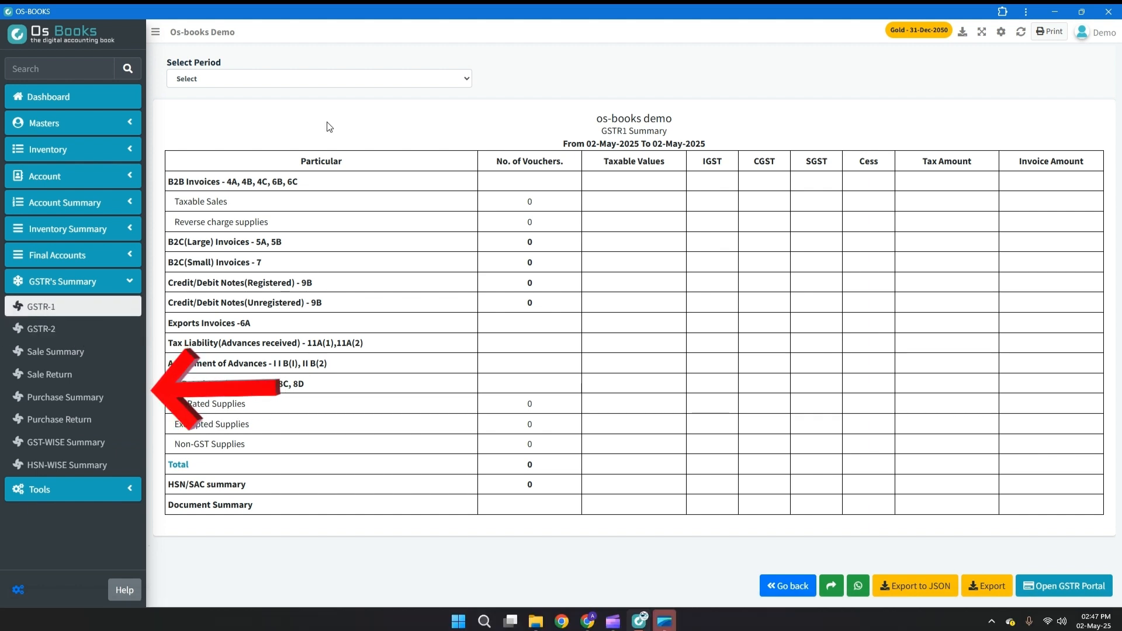
left_click(341, 78)
left_click(326, 110)
left_click(402, 78)
left_click(363, 139)
Open the GSTR-2 summary and choose a report period for it.
left_click(41, 329)
left_click(219, 79)
left_click(219, 121)
Display the GST Sale Summary for the Last Month period.
left_click(55, 352)
left_click(304, 85)
left_click(304, 133)
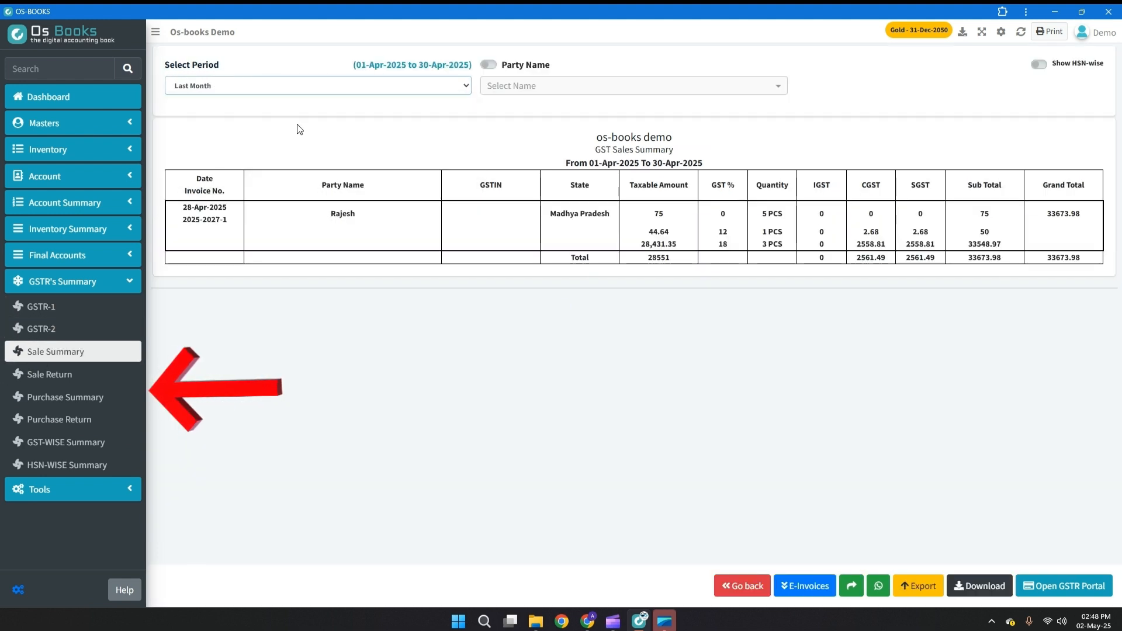
Display the GST Sale Return summary for the Last Month period.
left_click(49, 375)
left_click(304, 86)
key("Escape")
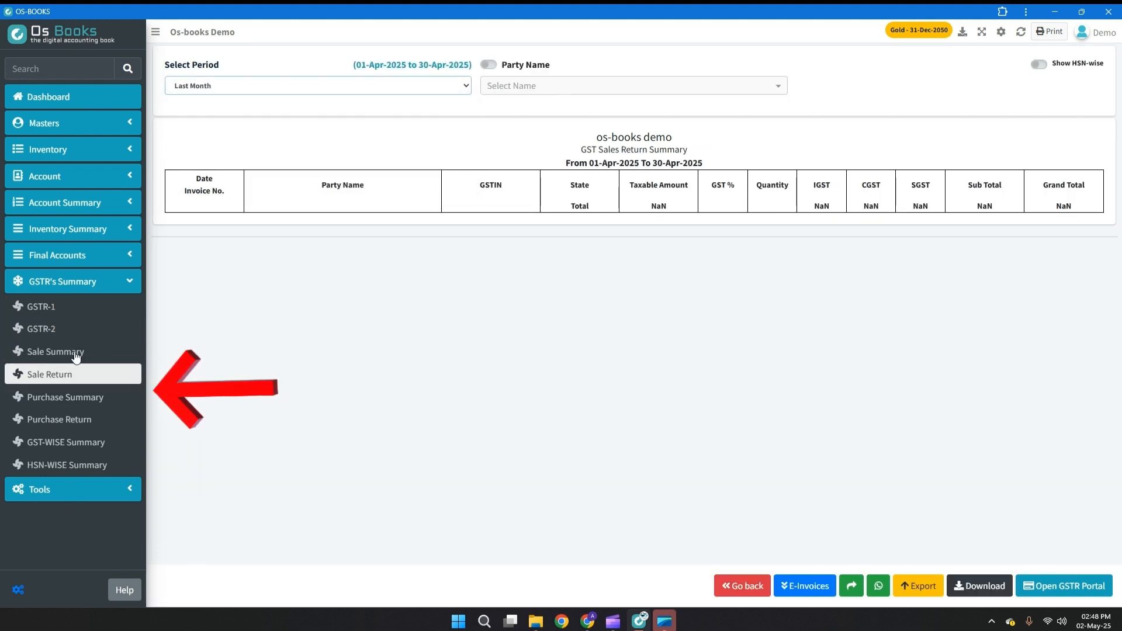
View the GST purchase and purchase return summaries, followed by the GST-wise and HSN-wise summaries.
left_click(65, 397)
left_click(88, 420)
left_click(91, 442)
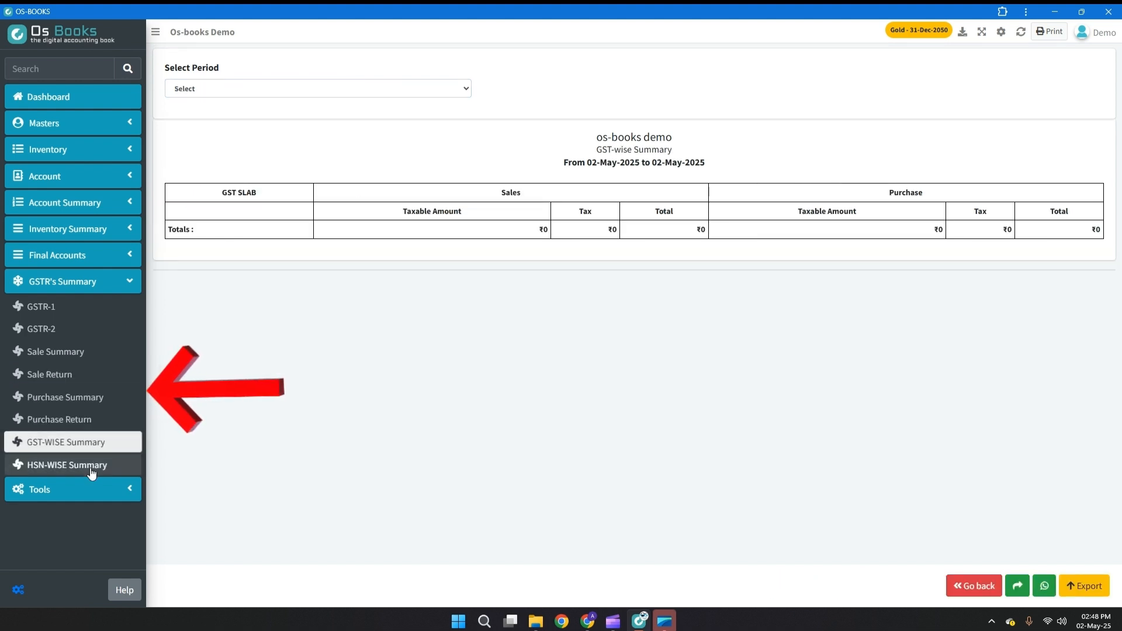
left_click(89, 465)
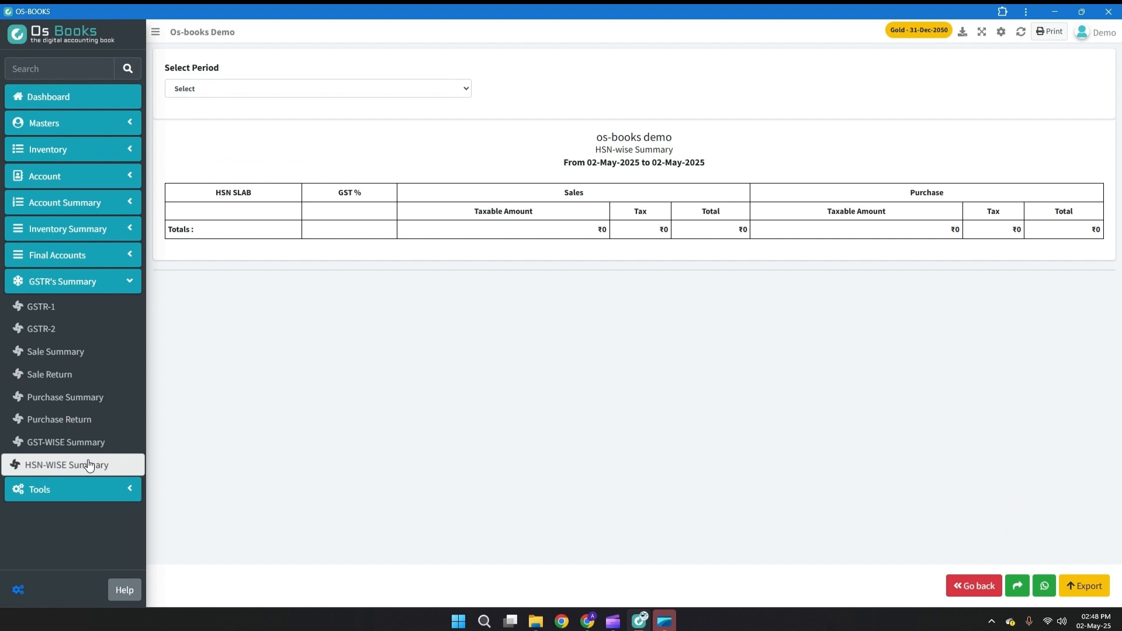
Open the Service Reminder tool and the Complaint summary.
left_click(76, 491)
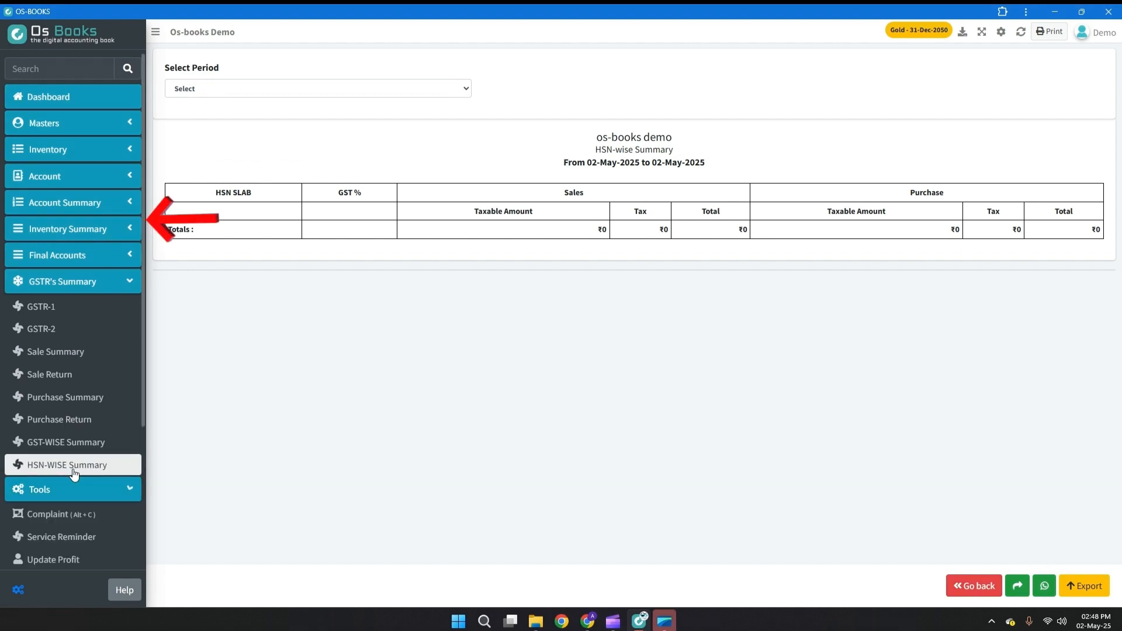
scroll(54, 411, "down", 5)
left_click(61, 244)
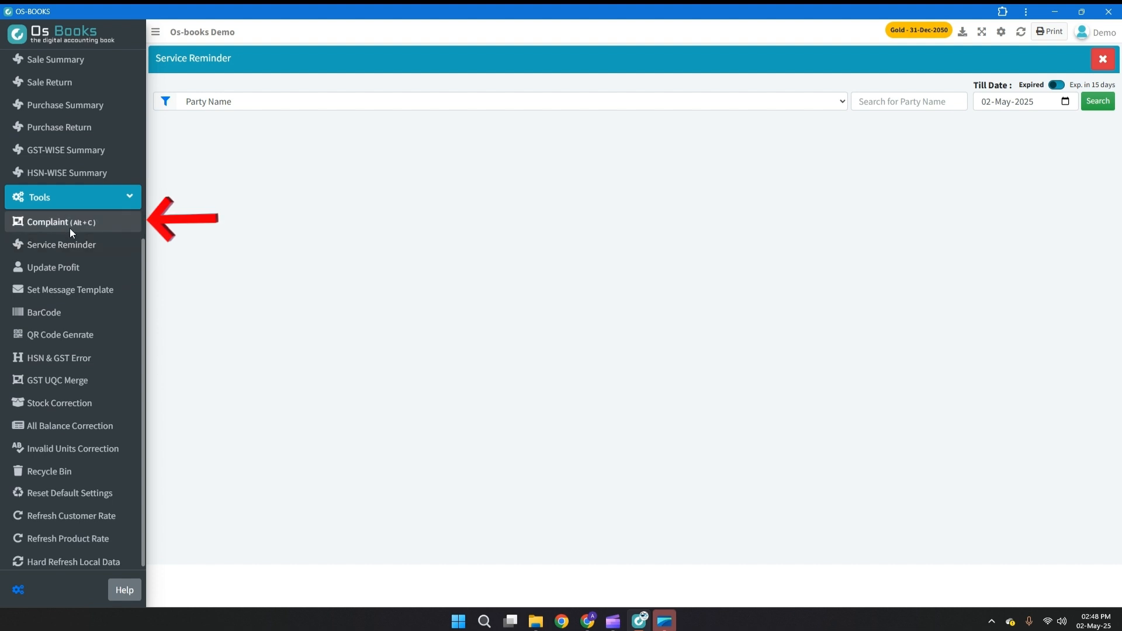
left_click(69, 227)
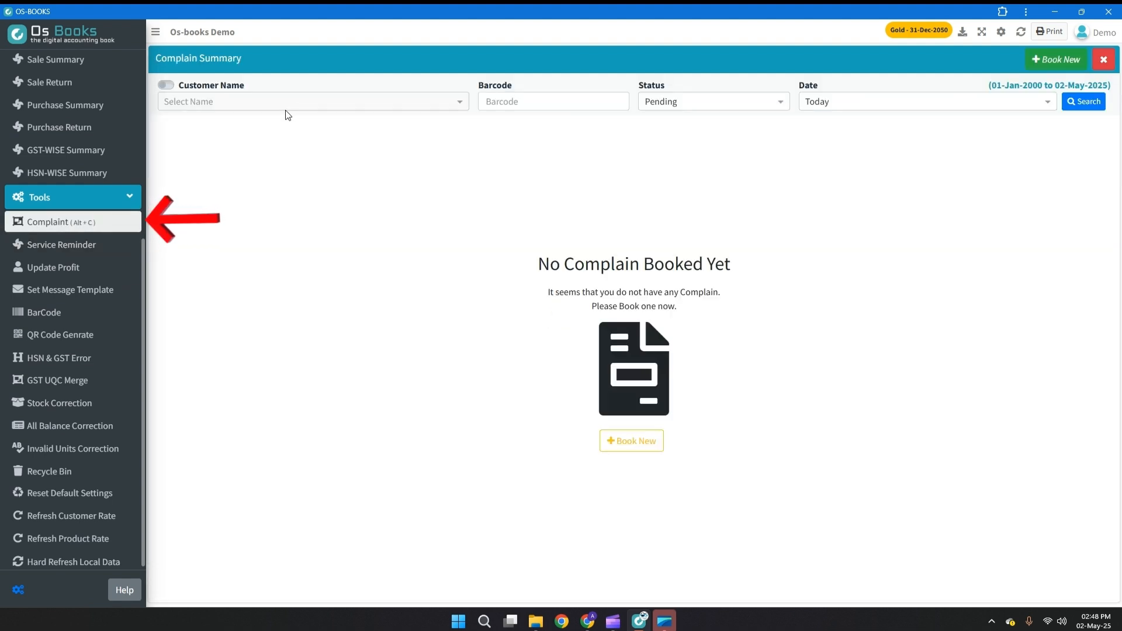
Start a new complaint booking, selecting the customer as the party and cooler as the product.
left_click(71, 231)
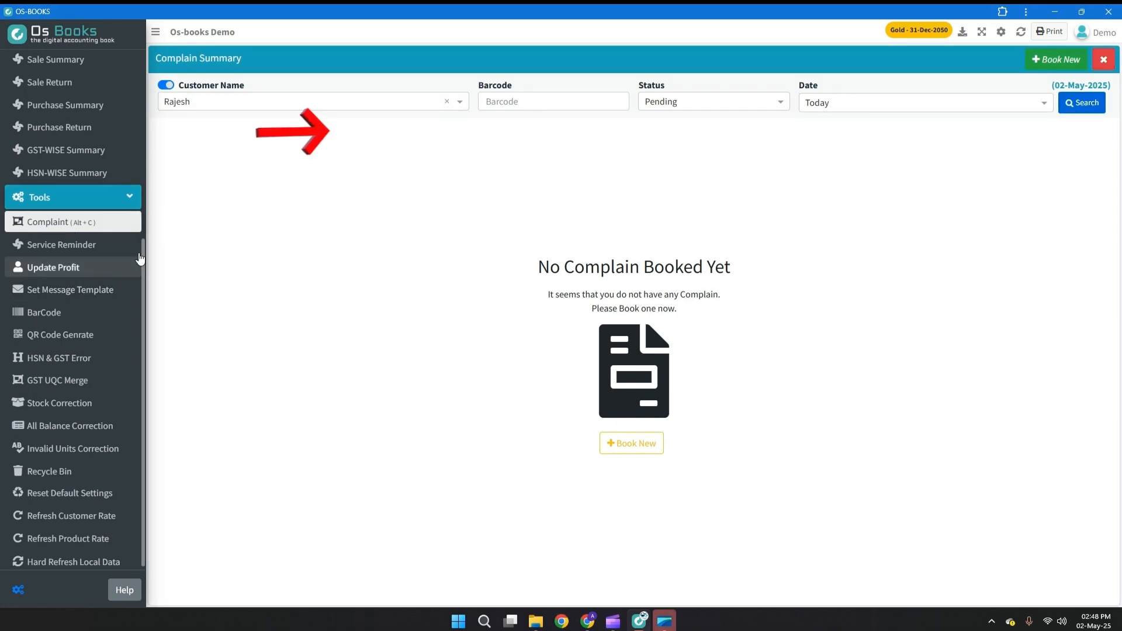
left_click(622, 445)
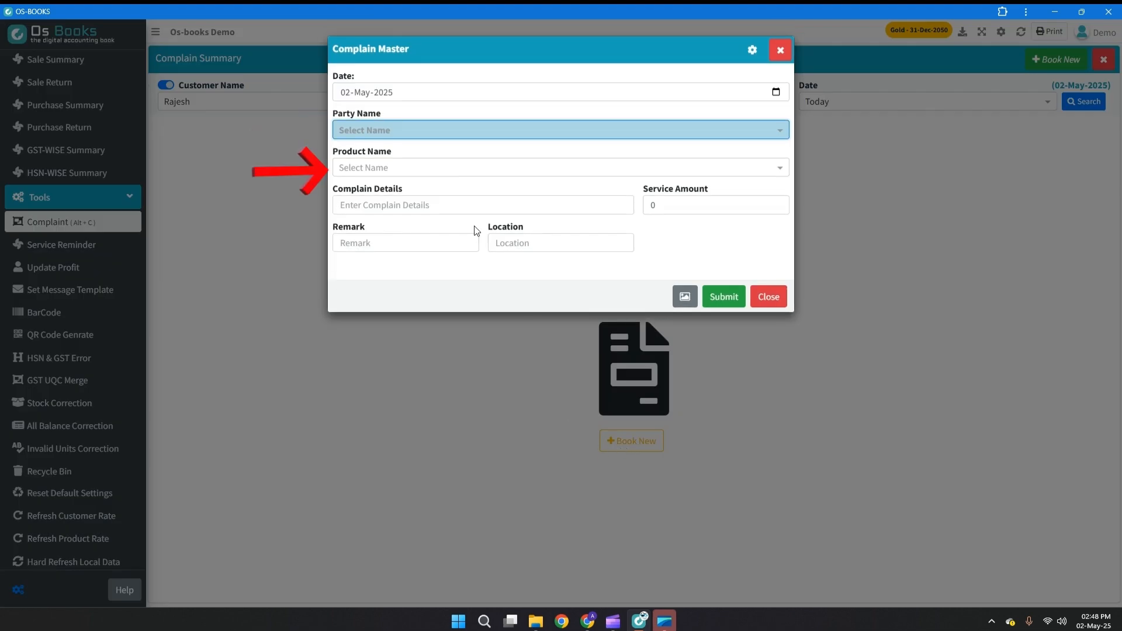
left_click(461, 133)
left_click(456, 164)
left_click(457, 166)
type("cooler")
left_click(439, 190)
key("Return")
Enter "Moter not working" as the complaint details, set the service amount to 1000 and submit the complaint.
type("Moter not working")
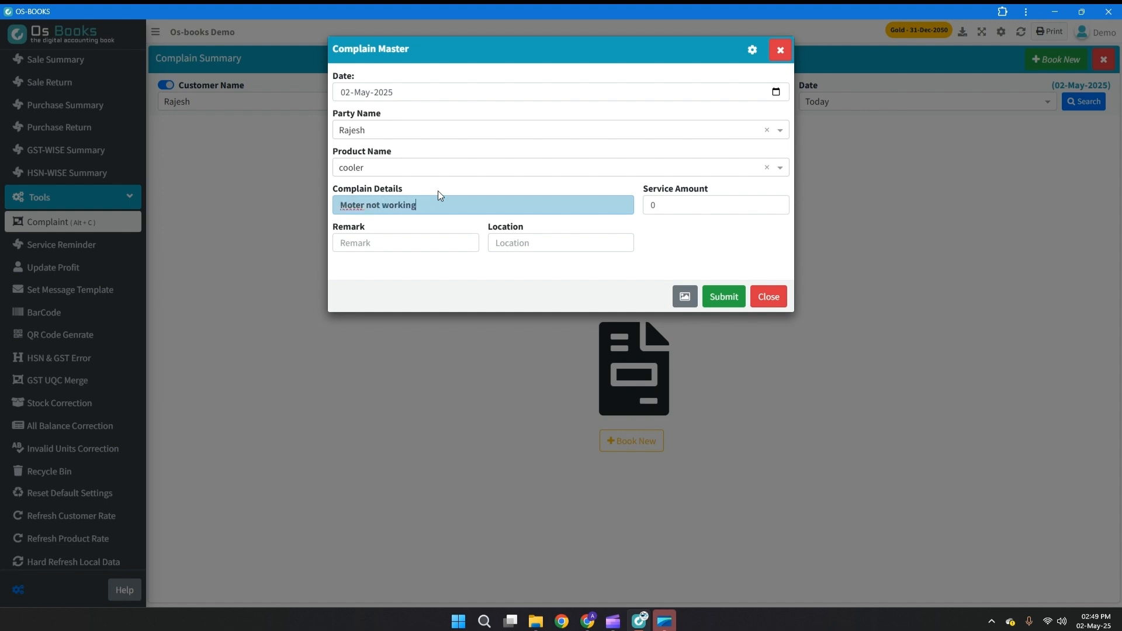
key("Tab")
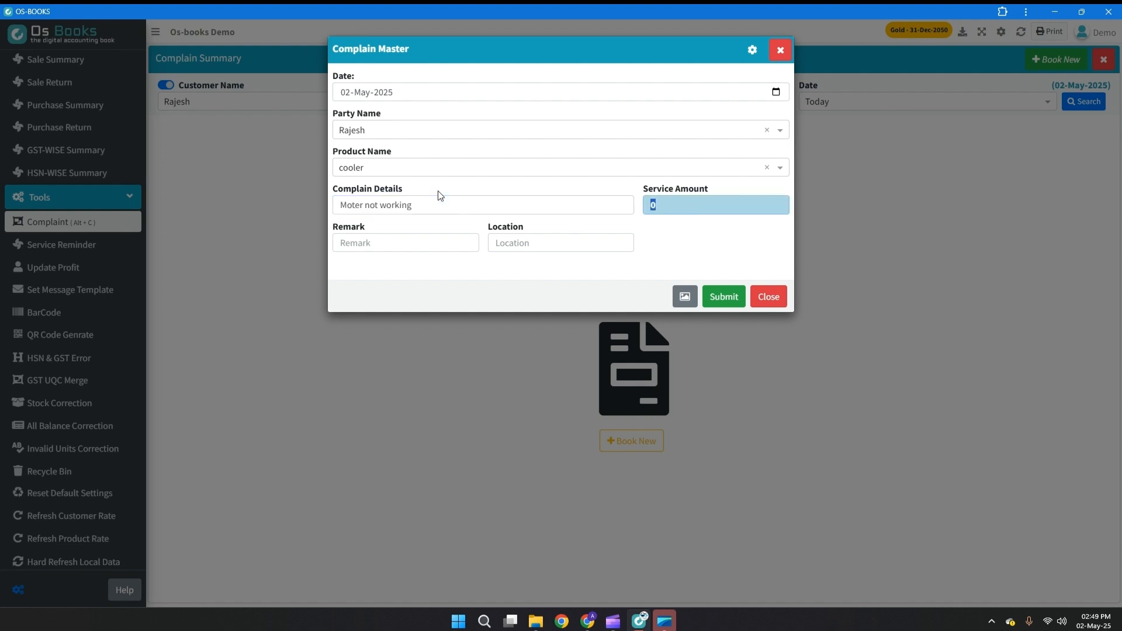
key("Tab")
key("Tab")
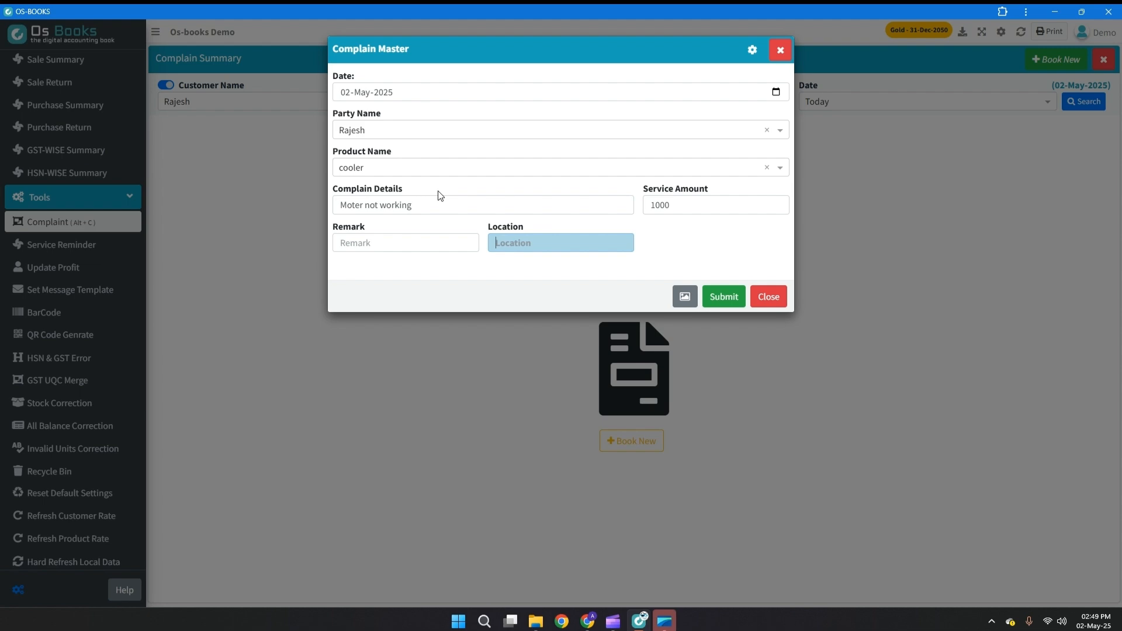
key("Return")
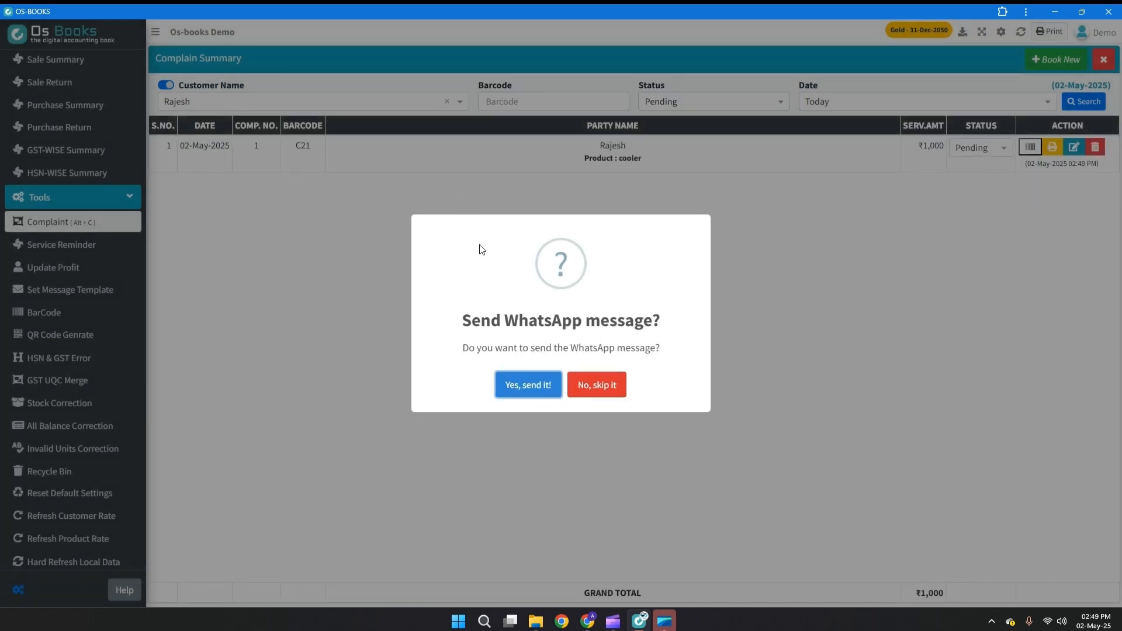
Skip sending the WhatsApp message and display the complaint's printable job sheet.
left_click(580, 387)
left_click(562, 390)
left_click(931, 521)
Return to the Complaint summary and check the booked complaint's status options, barcode and print actions.
left_click(73, 304)
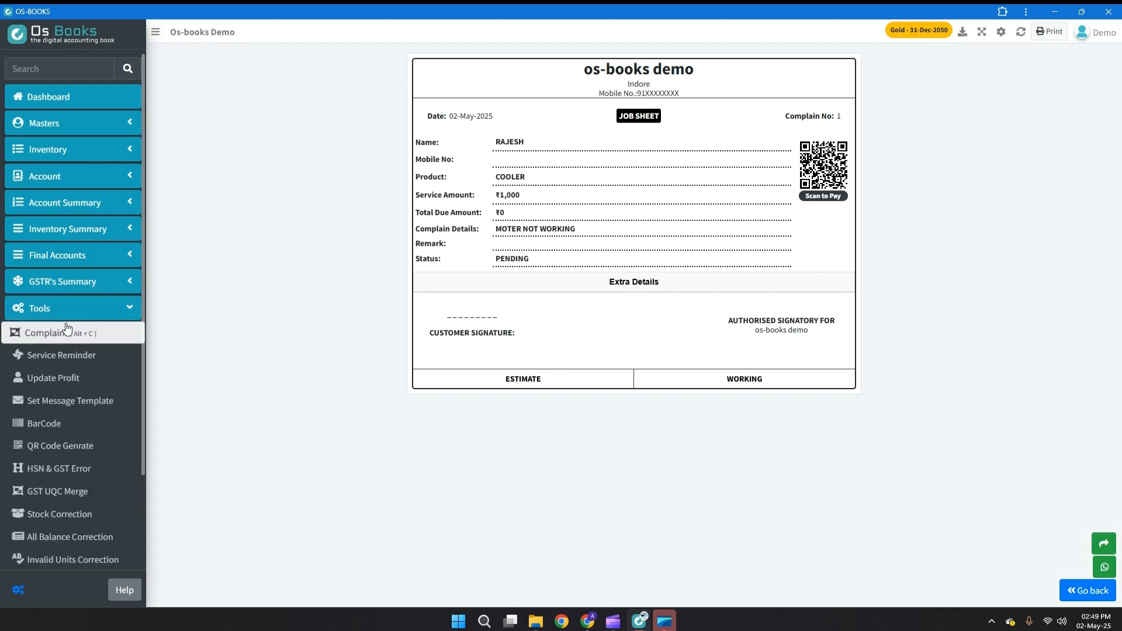
left_click(68, 328)
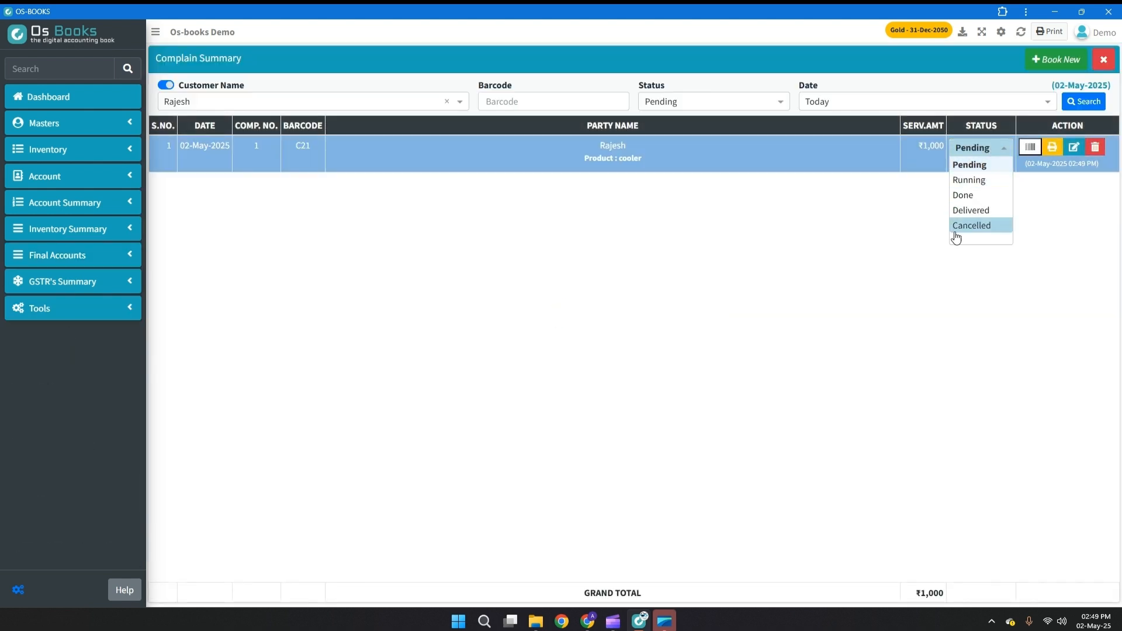
left_click(1025, 157)
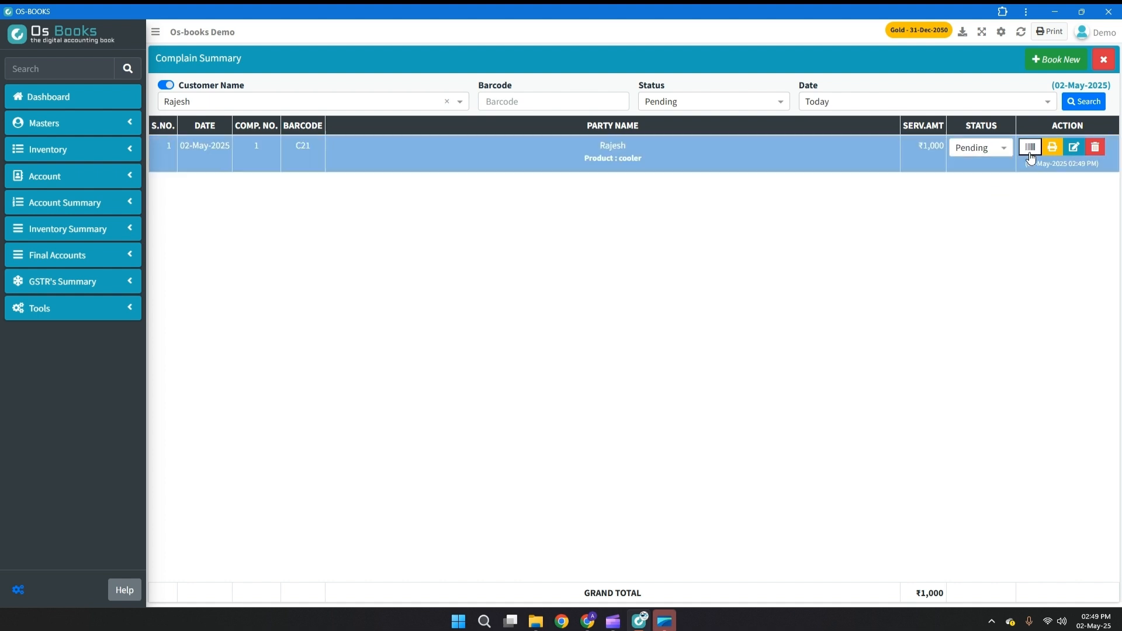
left_click(1030, 148)
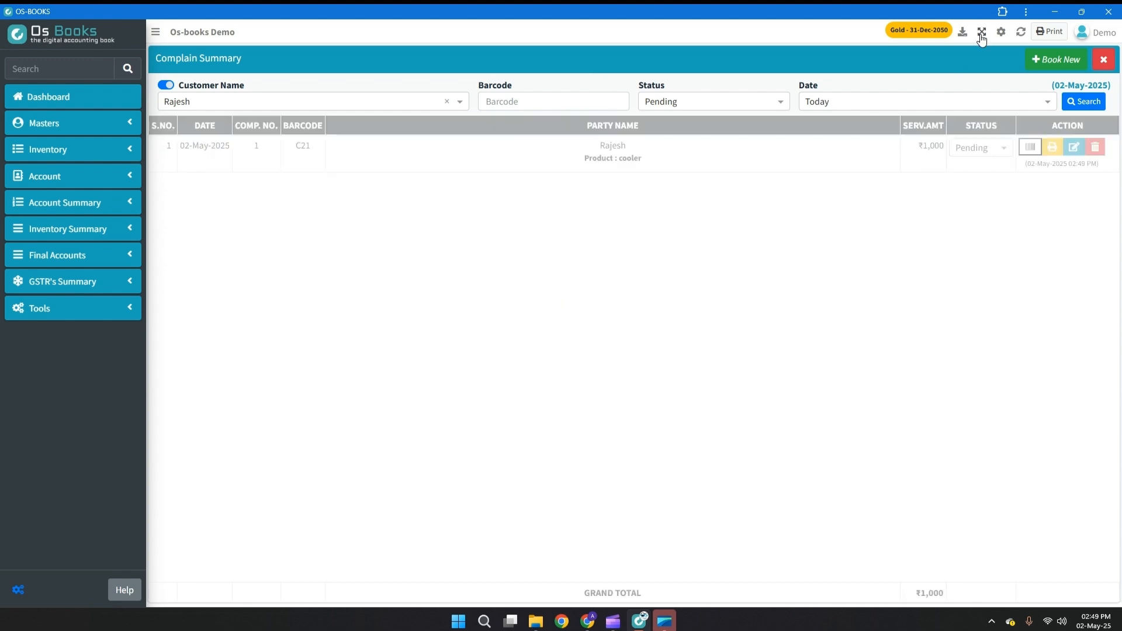
left_click(1054, 150)
key("Escape")
key("Escape")
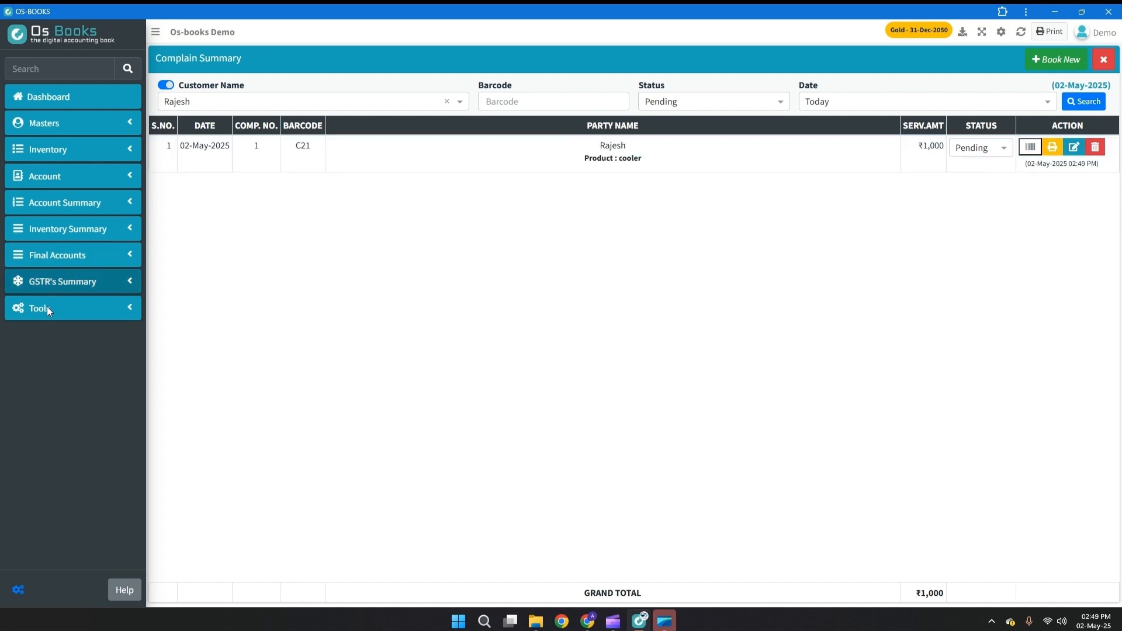
Open the Service Reminder tool and search the reminders with the filter set to Mobile No.
left_click(97, 314)
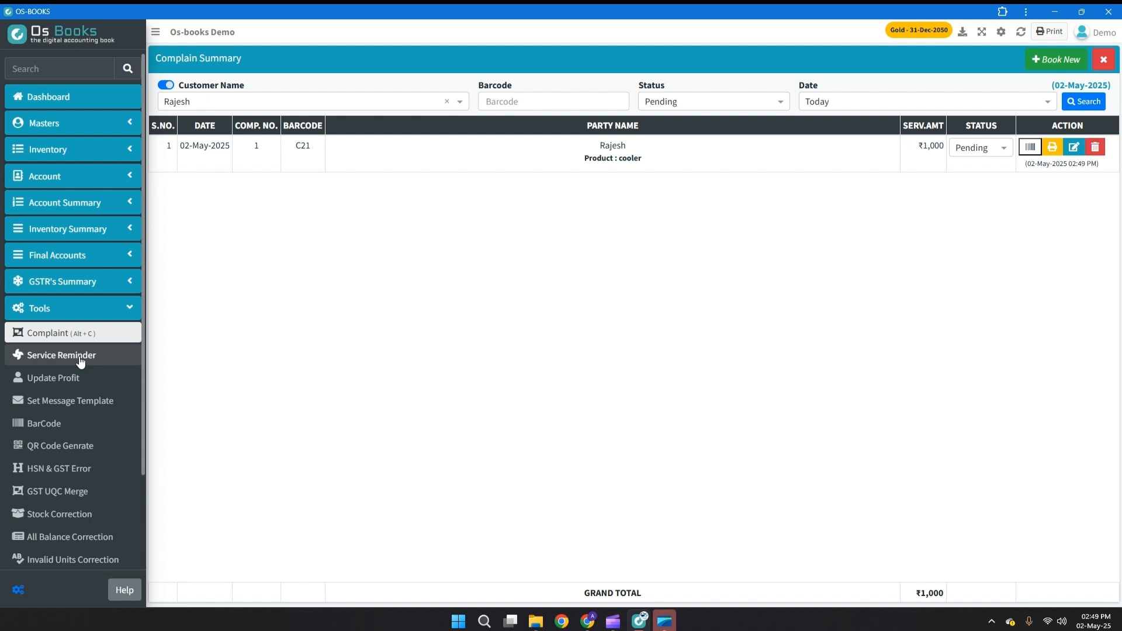
left_click(81, 359)
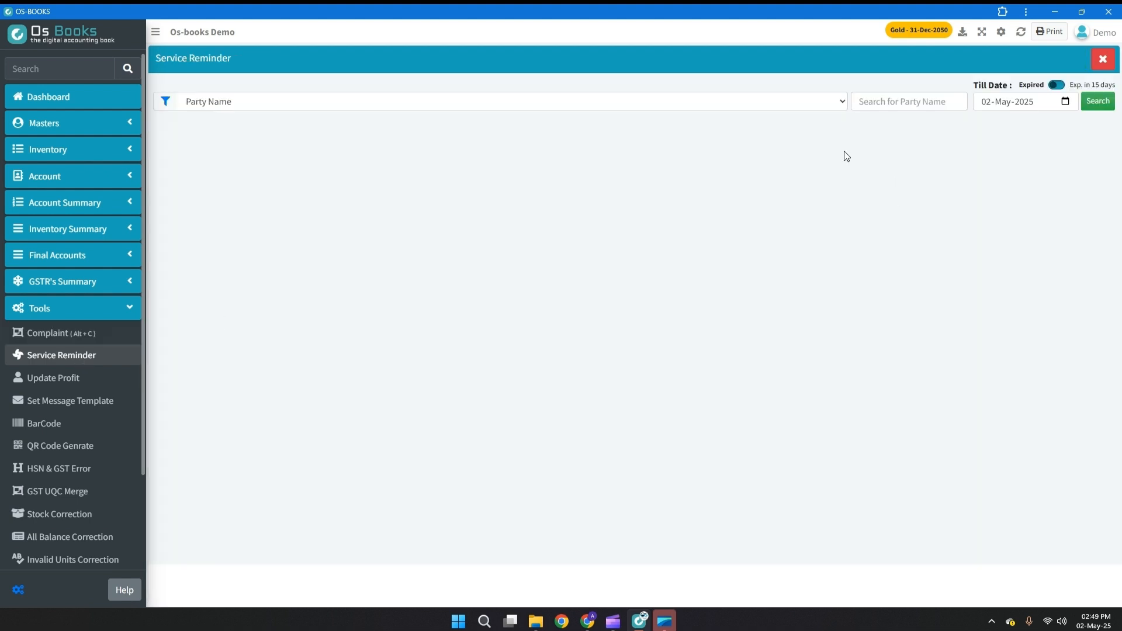
left_click(817, 99)
left_click(735, 153)
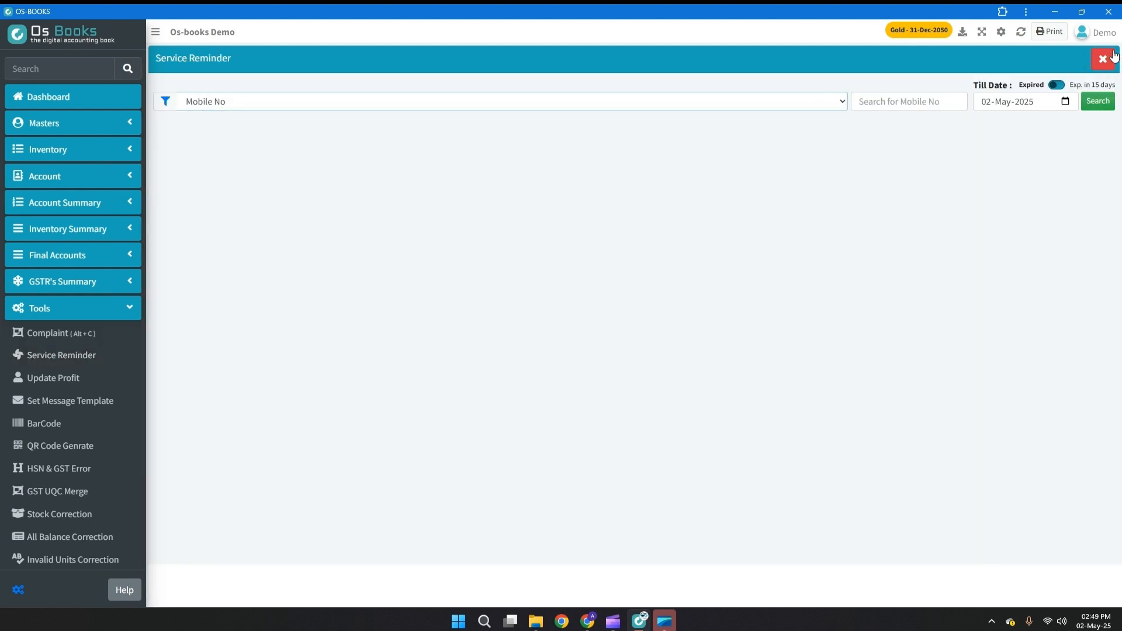
left_click(1097, 110)
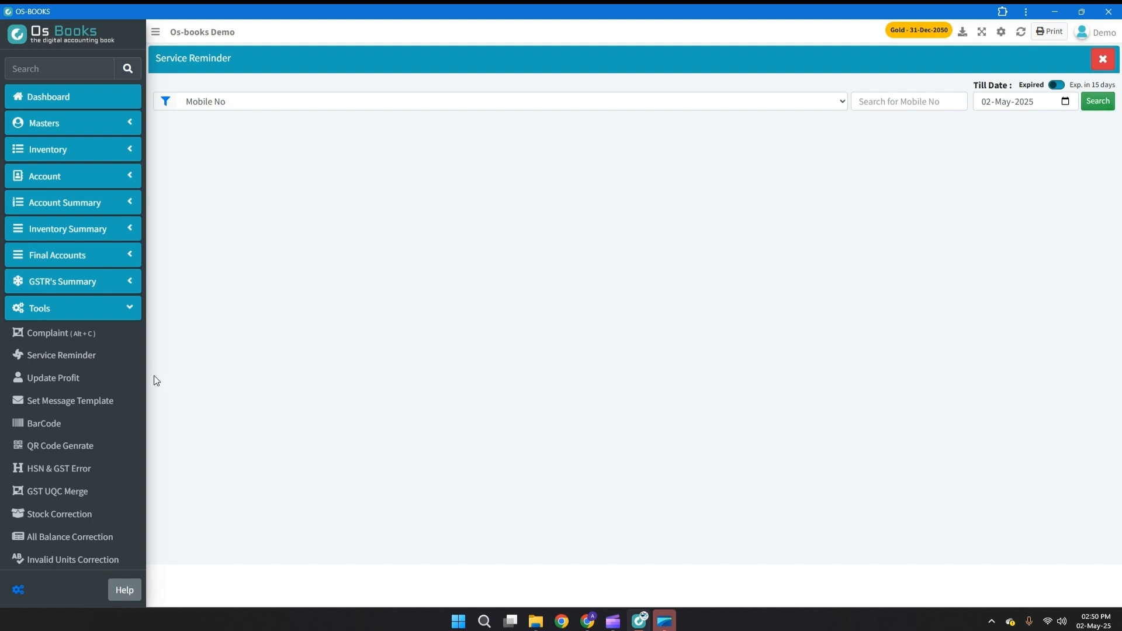
Add Brake Shoe Honda Cb Sine to the barcode print list with a print quantity of 10.
left_click(99, 398)
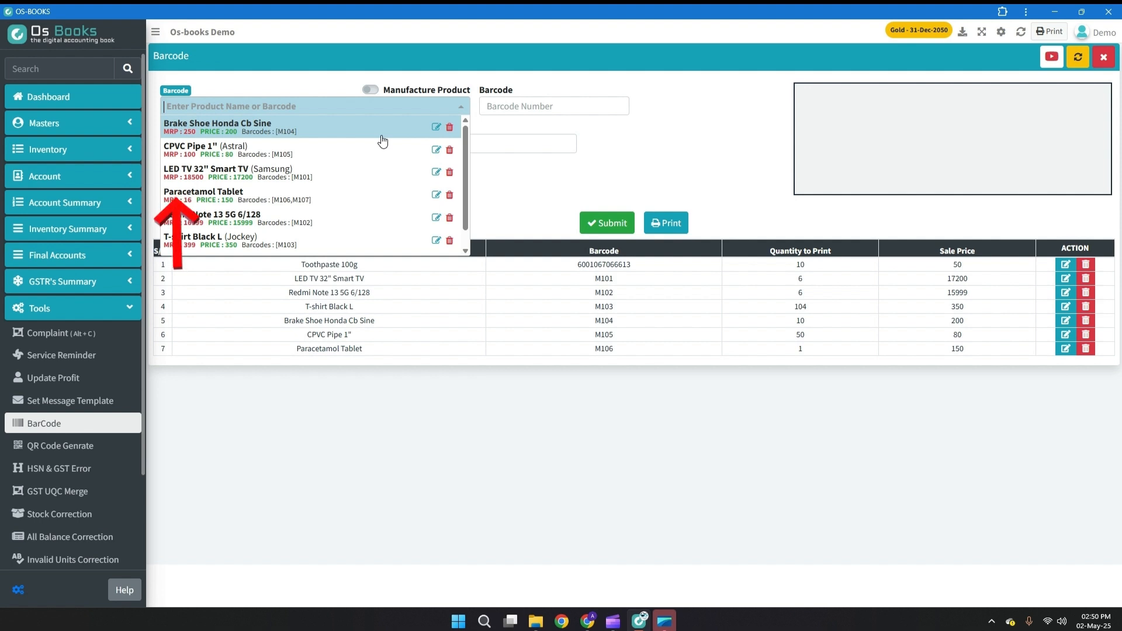
left_click(356, 131)
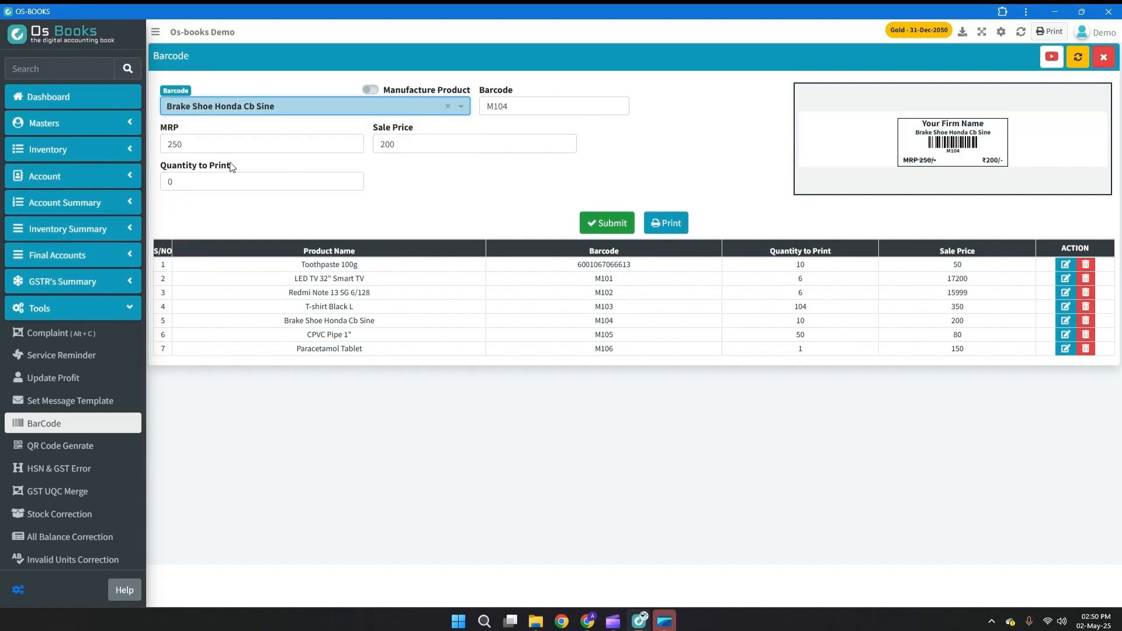
left_click(356, 187)
type("10")
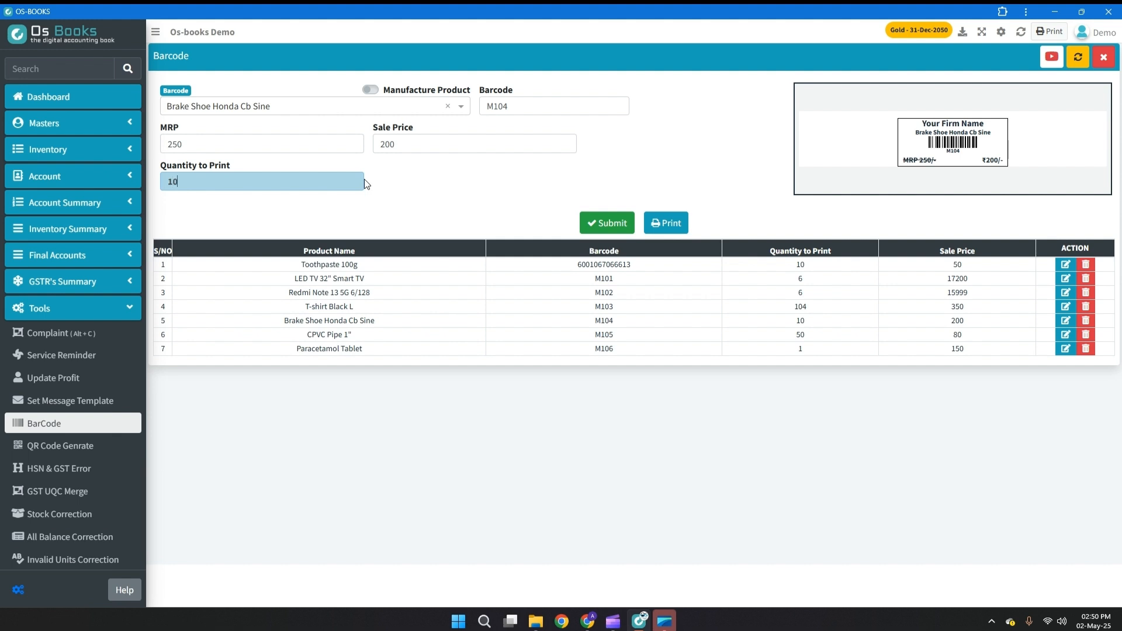
left_click(615, 228)
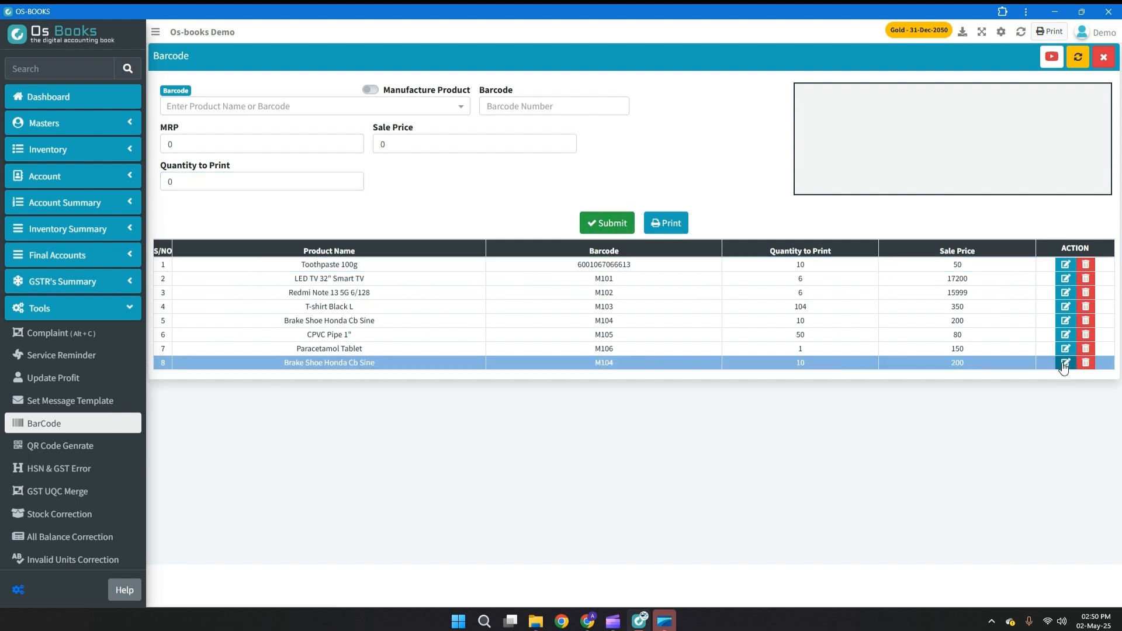
View the printable sheet of barcode labels for the listed products and return to the Dashboard.
left_click(671, 215)
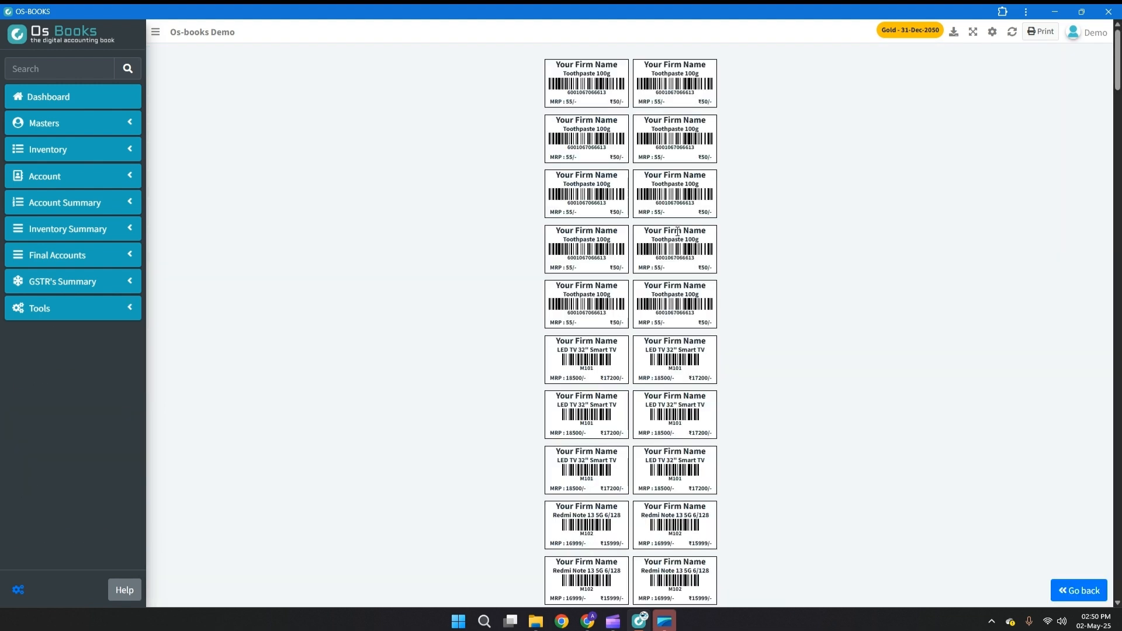
scroll(992, 454, "down", 5)
left_click(108, 101)
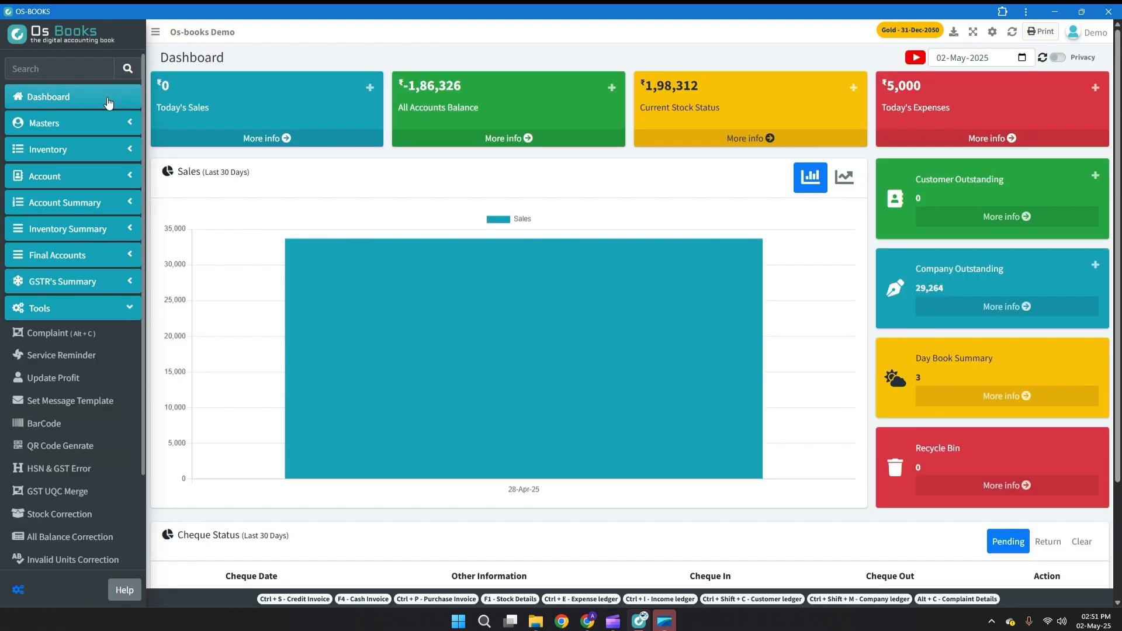